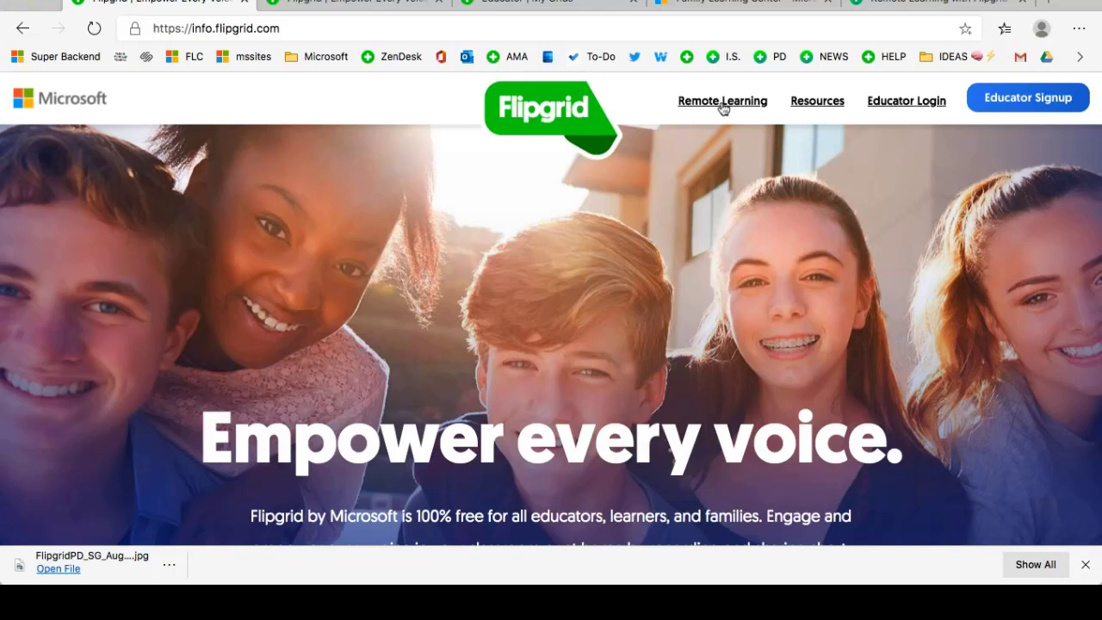
Open the 'Remote Learning with Flipgrid' blog post from the homepage's top navigation.
{"action": "left_click", "coordinate": [722, 101]}
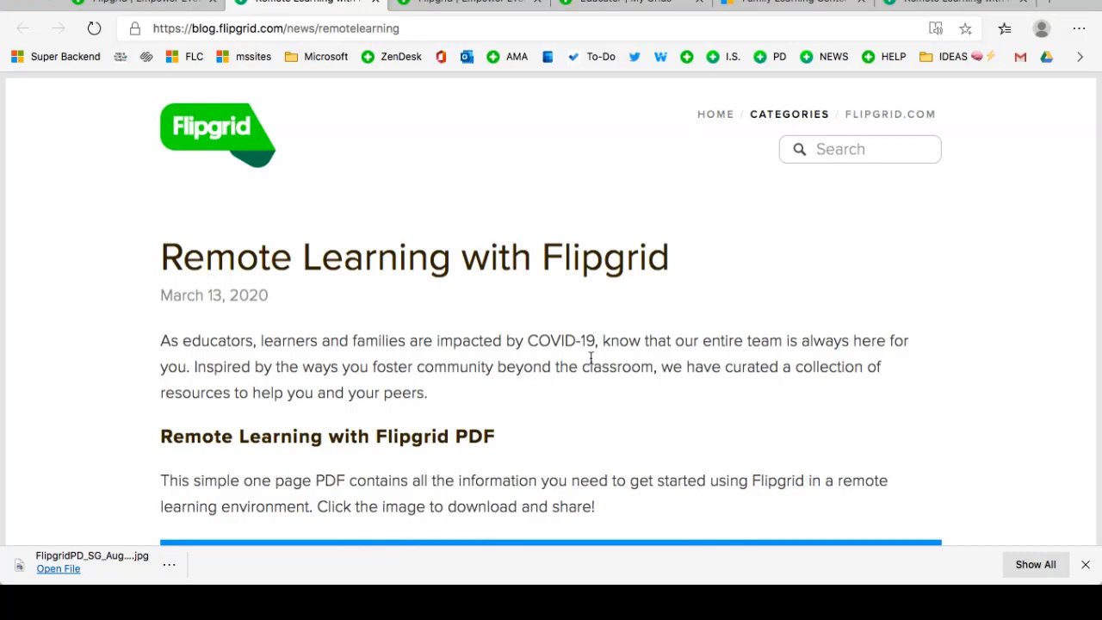
Scroll down through the Remote Learning article to its engagement tips section.
{"action": "scroll", "coordinate": [591, 360], "scroll_direction": "down", "scroll_amount": 2}
{"action": "scroll", "coordinate": [590, 364], "scroll_direction": "down", "scroll_amount": 3}
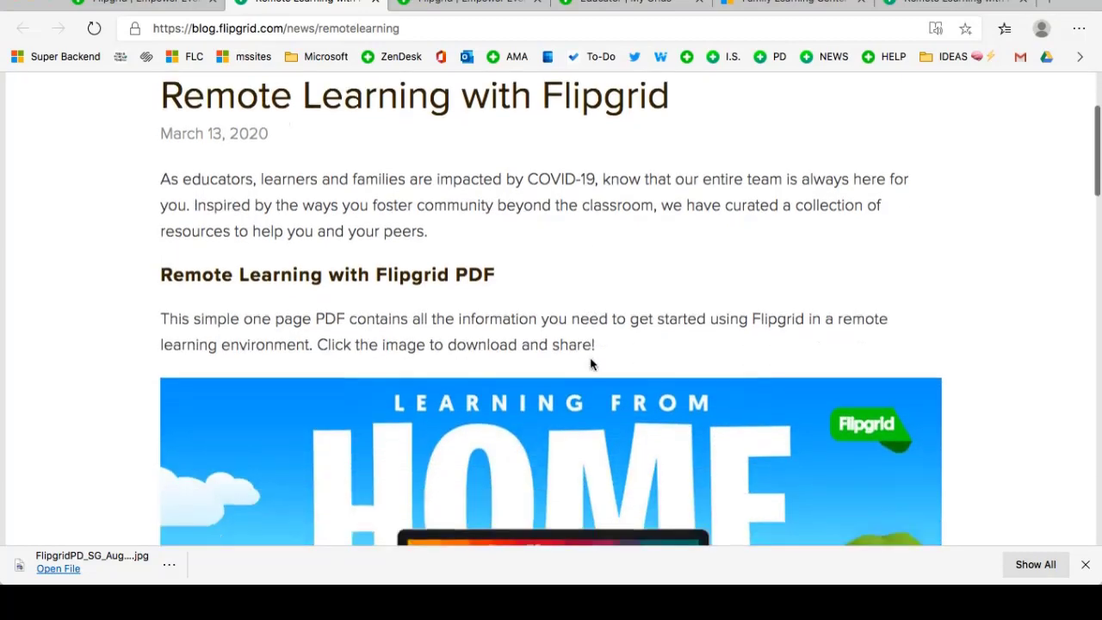
{"action": "scroll", "coordinate": [593, 366], "scroll_direction": "down", "scroll_amount": 2}
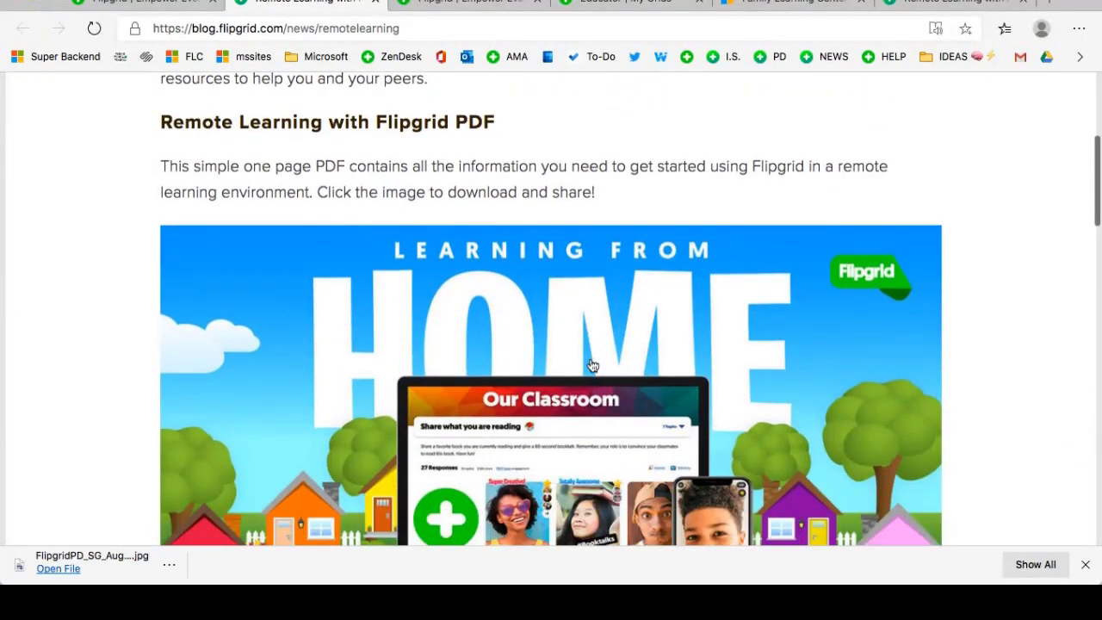
{"action": "scroll", "coordinate": [593, 366], "scroll_direction": "down", "scroll_amount": 2}
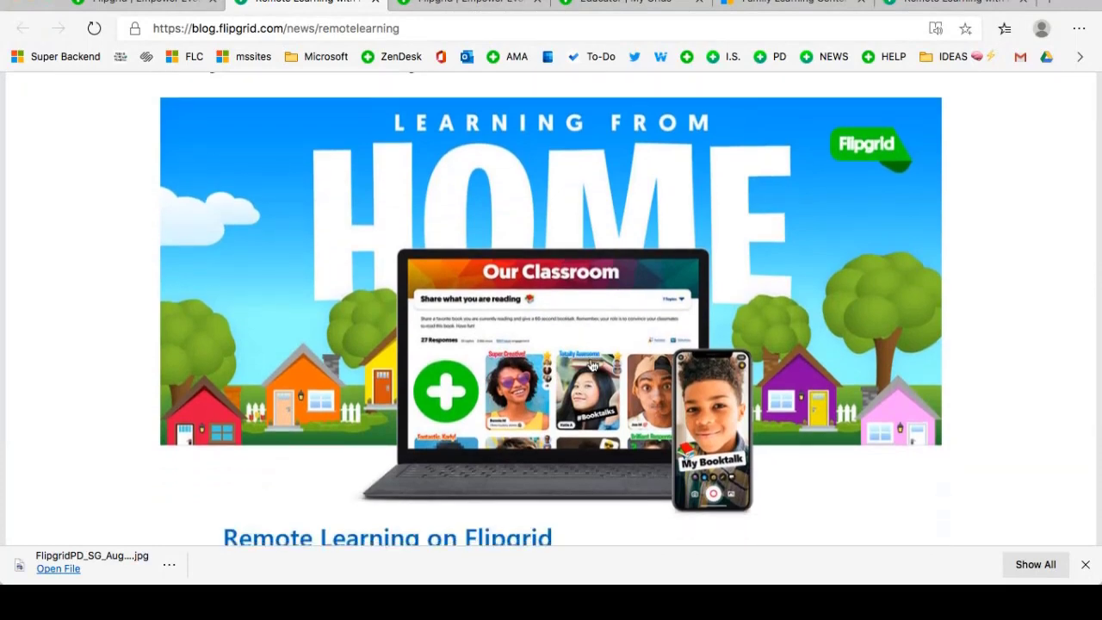
{"action": "scroll", "coordinate": [592, 366], "scroll_direction": "down", "scroll_amount": 5}
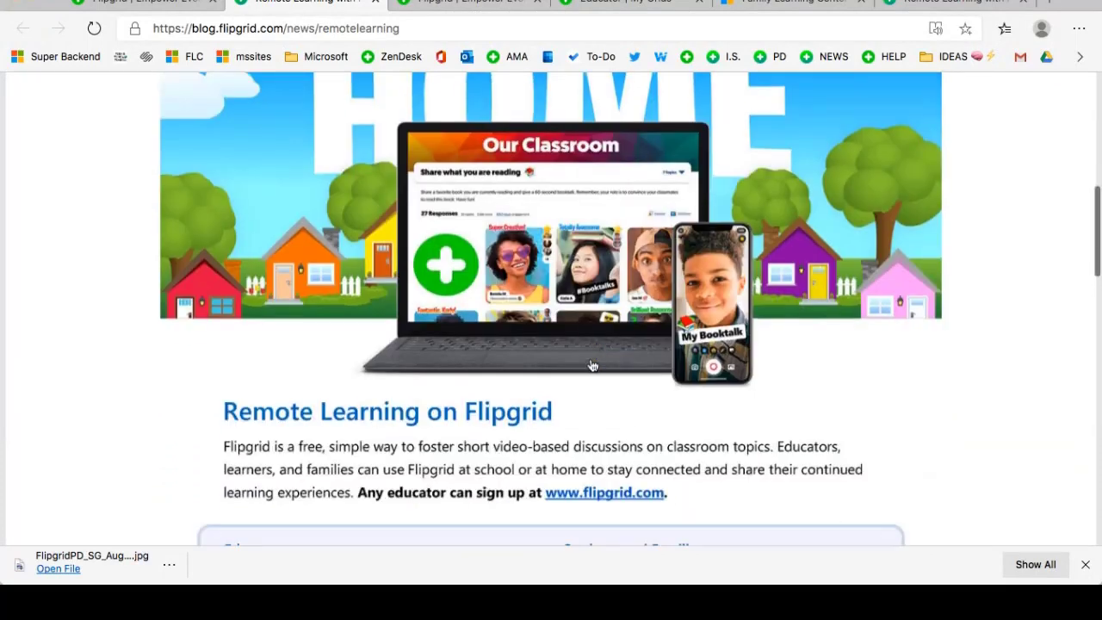
{"action": "scroll", "coordinate": [593, 366], "scroll_direction": "down", "scroll_amount": 1}
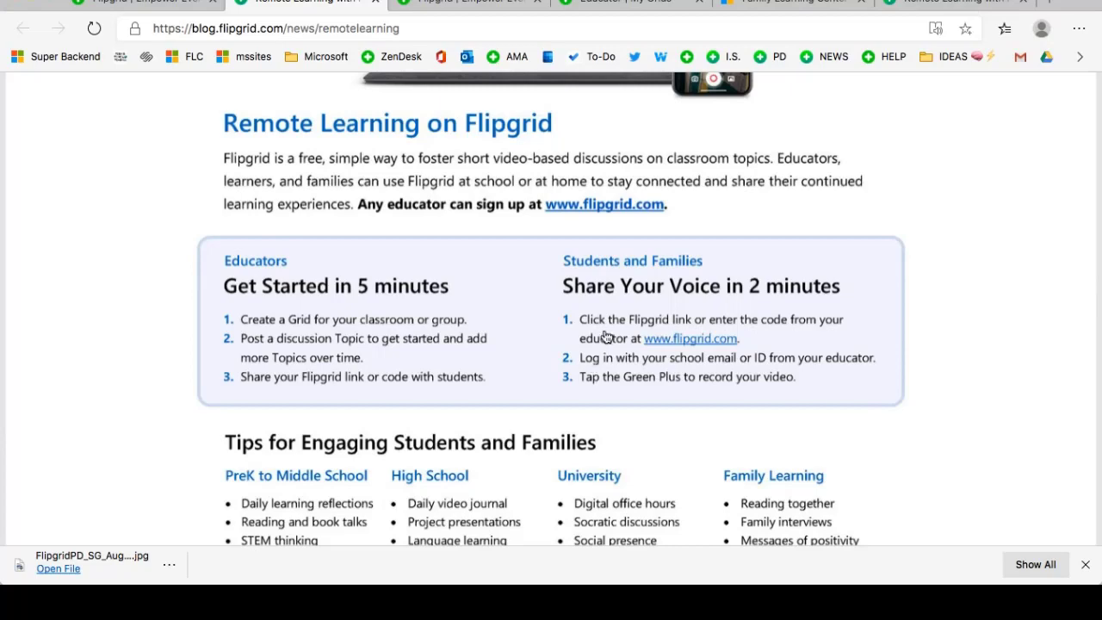
{"action": "scroll", "coordinate": [607, 335], "scroll_direction": "down", "scroll_amount": 3}
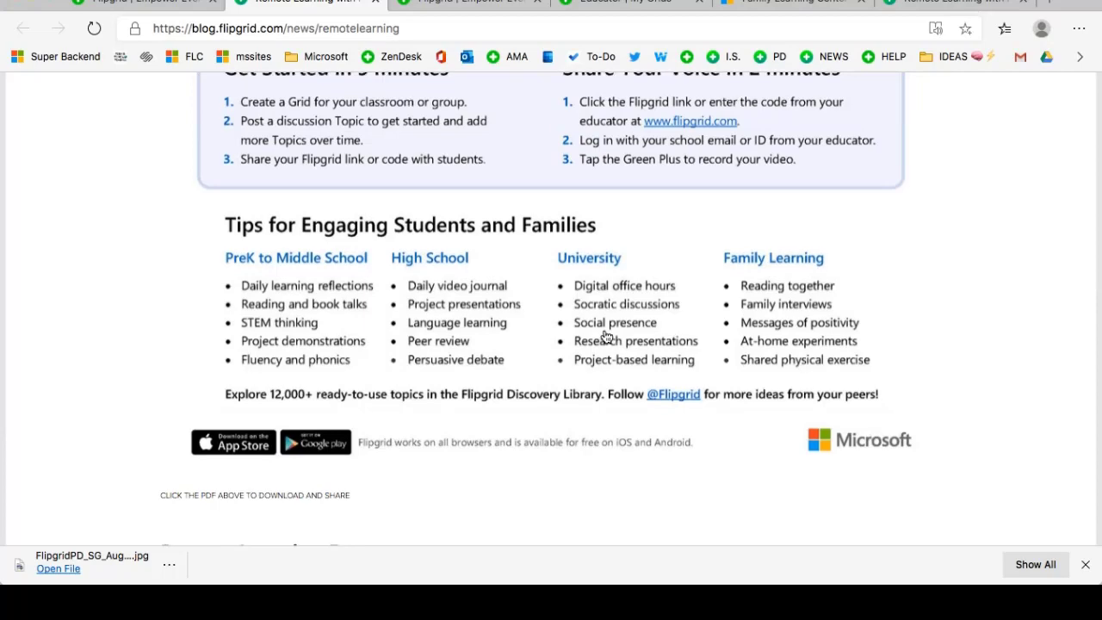
Return to the Flipgrid 'Empower every voice' homepage via FLIPGRID.COM in the header.
{"action": "scroll", "coordinate": [606, 336], "scroll_direction": "up", "scroll_amount": 10}
{"action": "scroll", "coordinate": [606, 336], "scroll_direction": "up", "scroll_amount": 5}
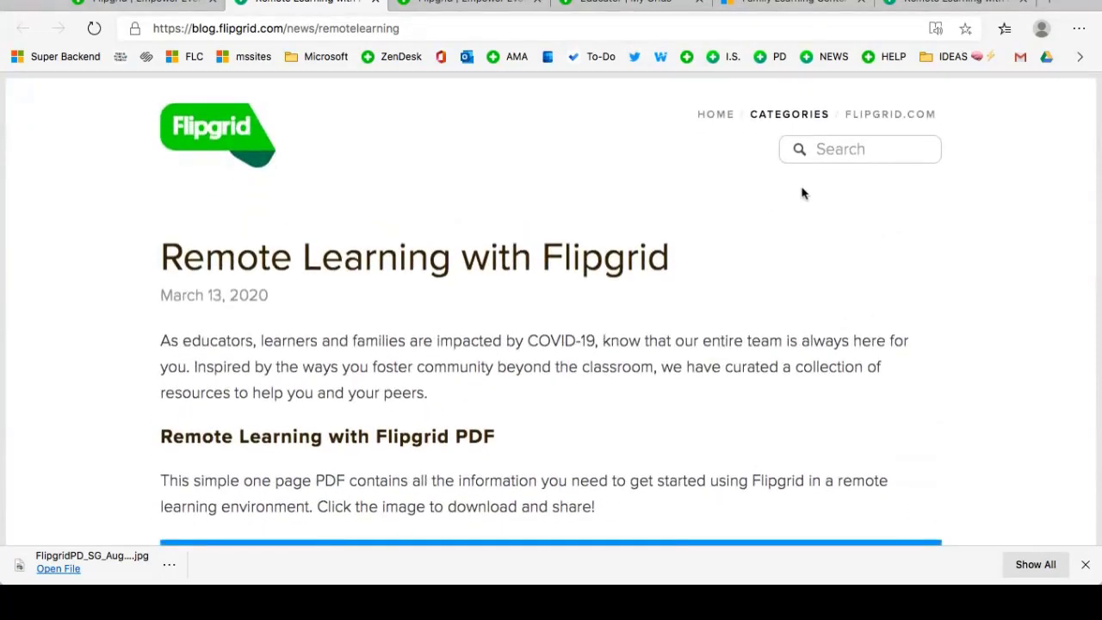
{"action": "left_click", "coordinate": [893, 114]}
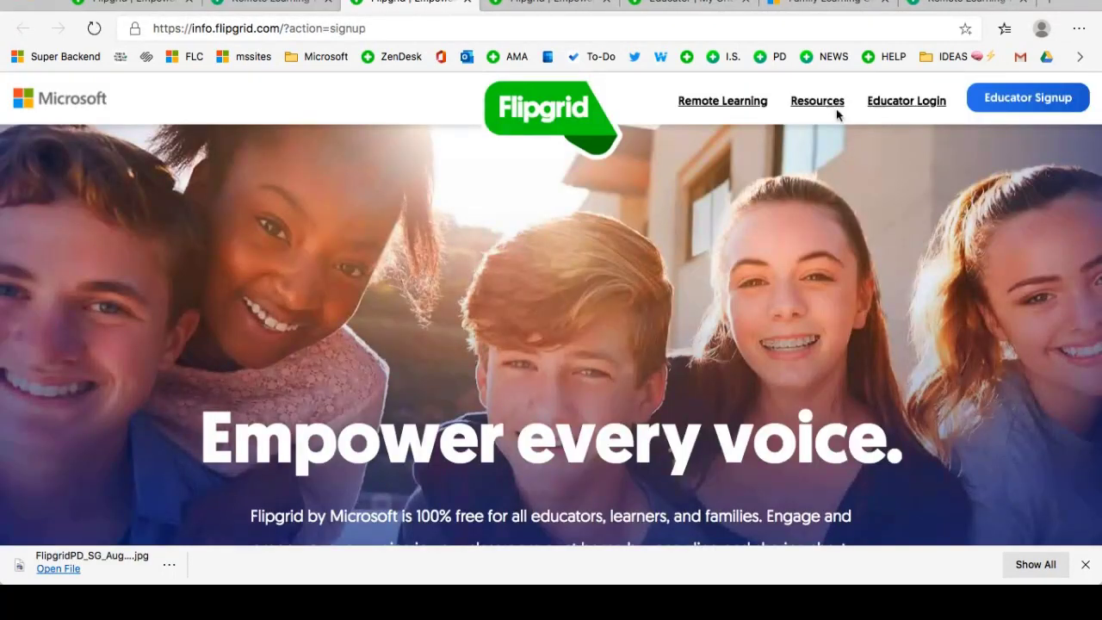
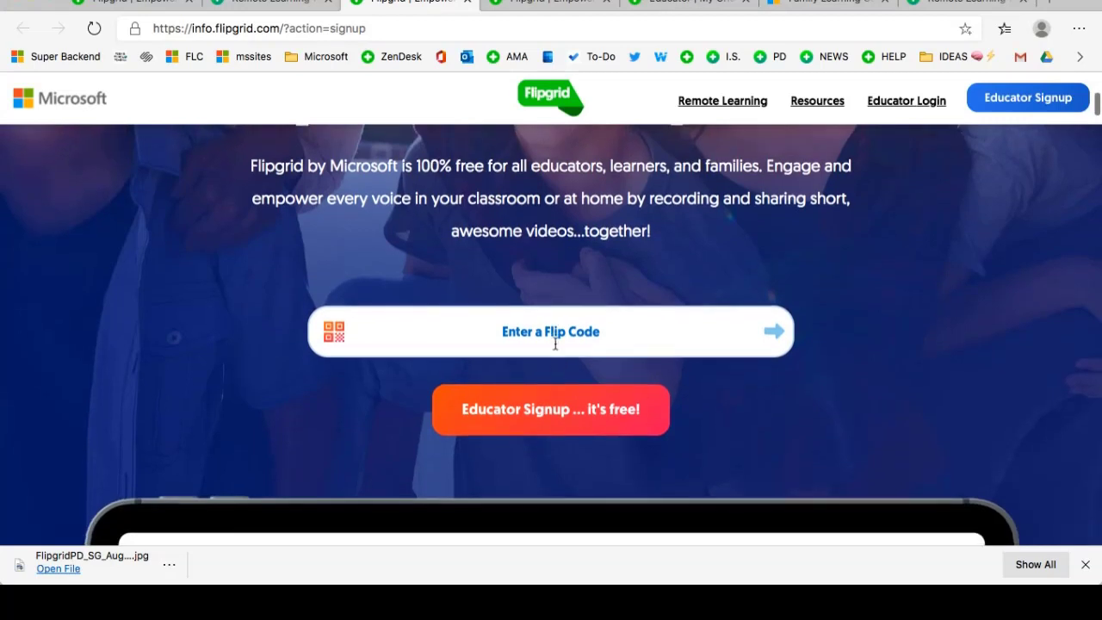
Open the Flipgrid Certified grid by entering the Flip Code 'certified'.
{"action": "left_click", "coordinate": [555, 343]}
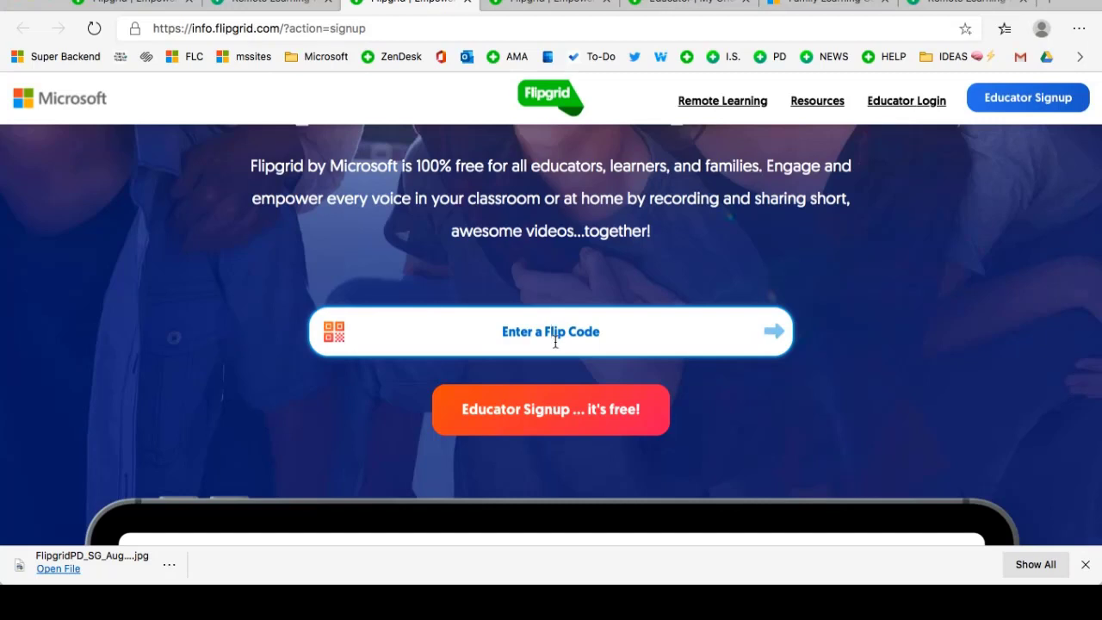
{"action": "type", "text": "cert"}
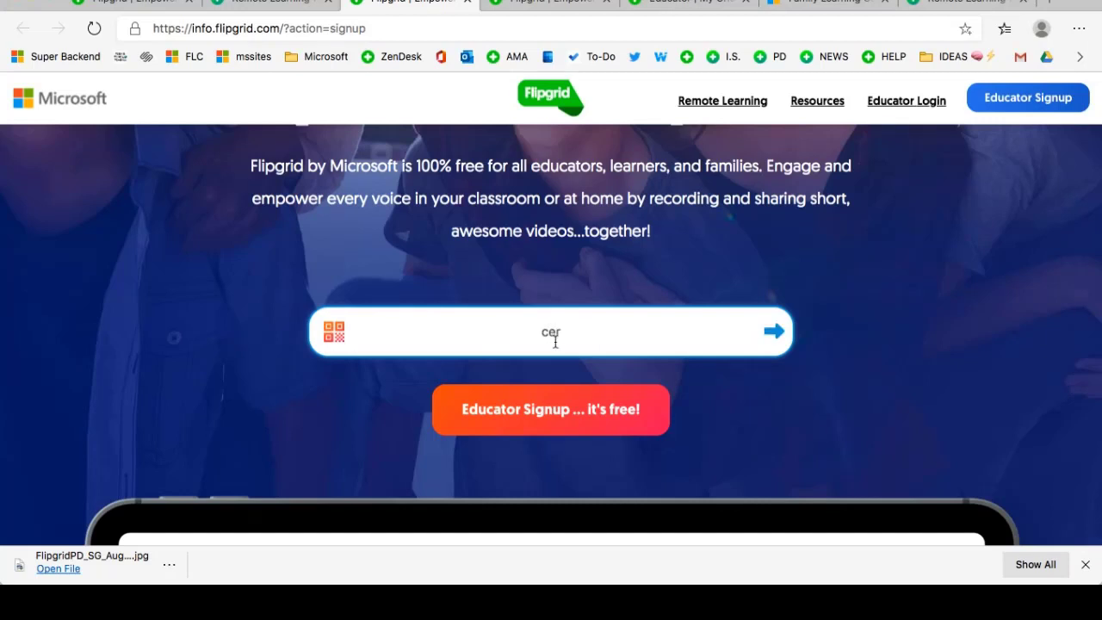
{"action": "type", "text": "ified"}
{"action": "key", "text": "Return"}
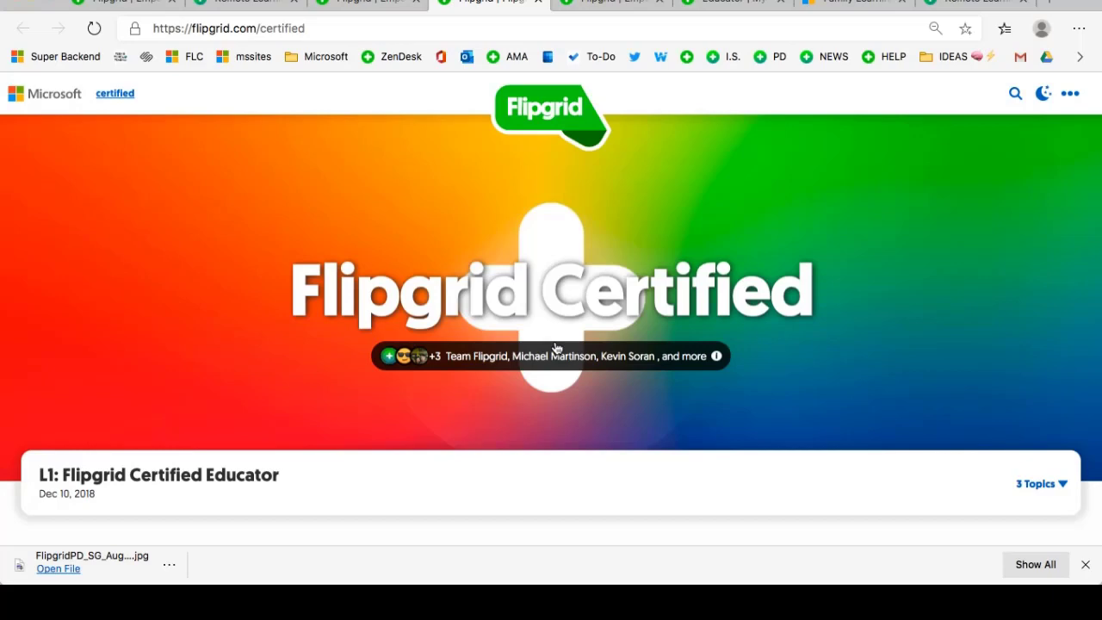
Scroll through the educator responses on the Flipgrid Certified grid.
{"action": "scroll", "coordinate": [555, 344], "scroll_direction": "down", "scroll_amount": 3}
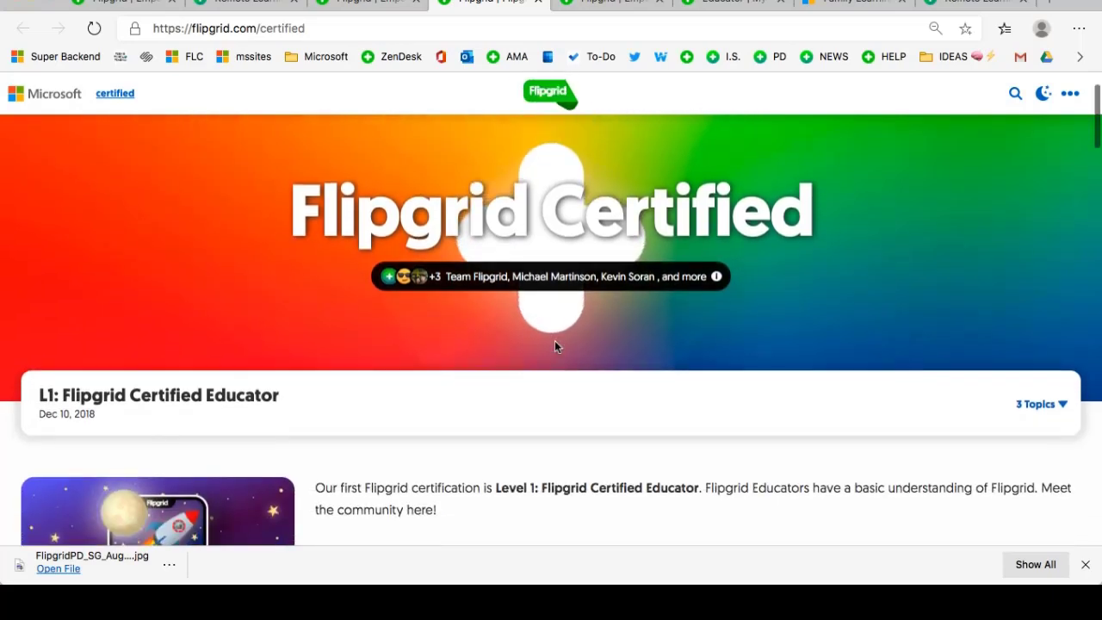
{"action": "scroll", "coordinate": [555, 344], "scroll_direction": "down", "scroll_amount": 4}
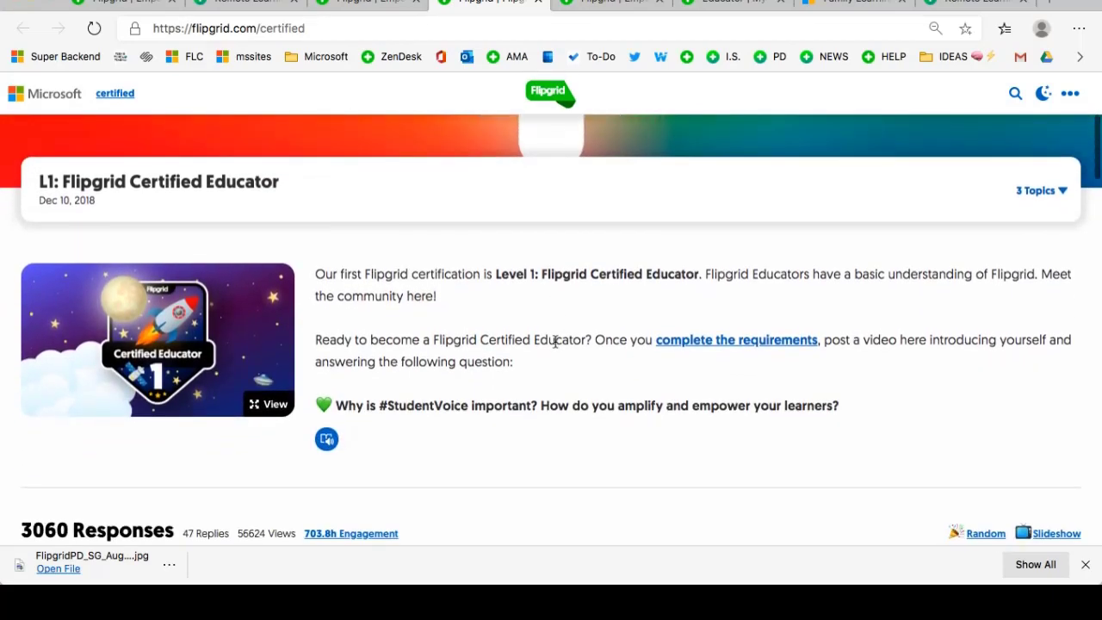
{"action": "scroll", "coordinate": [554, 347], "scroll_direction": "down", "scroll_amount": 3}
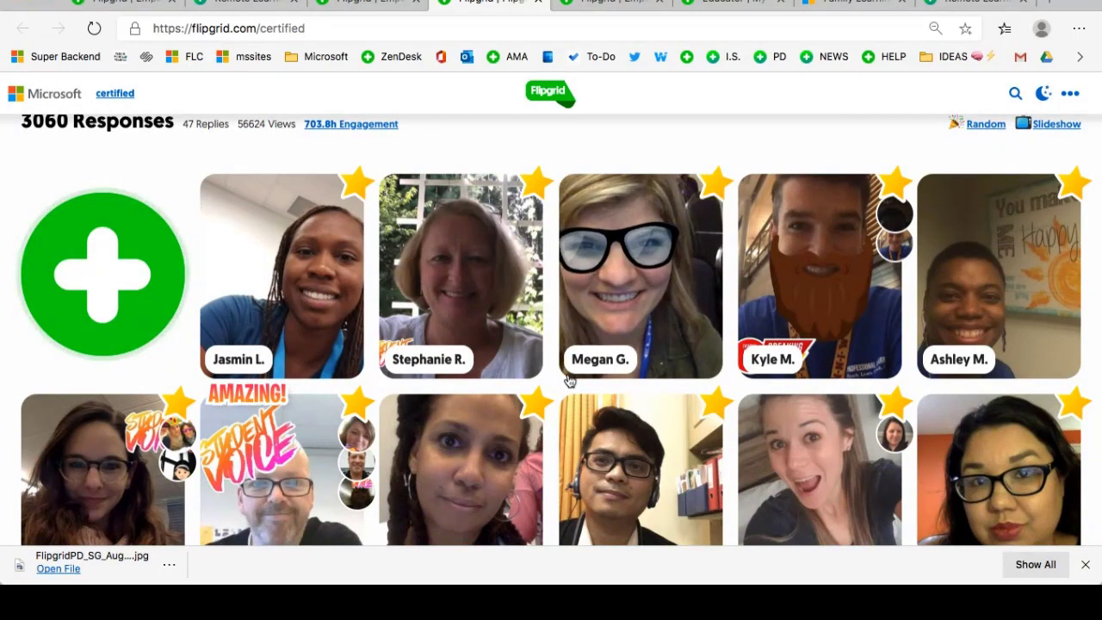
{"action": "scroll", "coordinate": [568, 375], "scroll_direction": "down", "scroll_amount": 1}
{"action": "scroll", "coordinate": [569, 378], "scroll_direction": "down", "scroll_amount": 3}
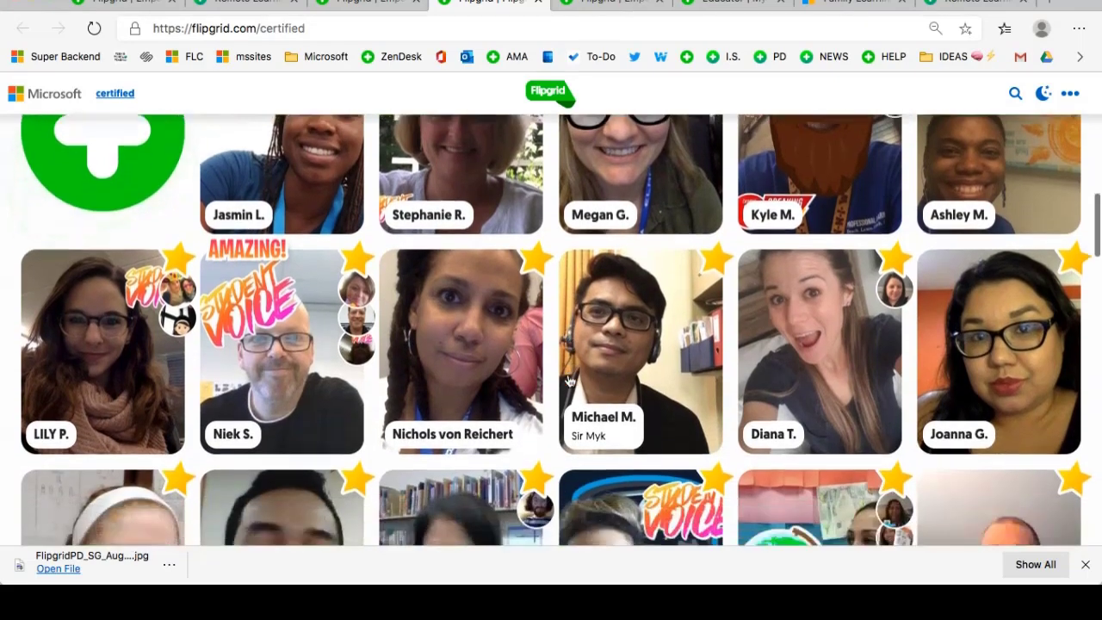
{"action": "scroll", "coordinate": [568, 379], "scroll_direction": "down", "scroll_amount": 2}
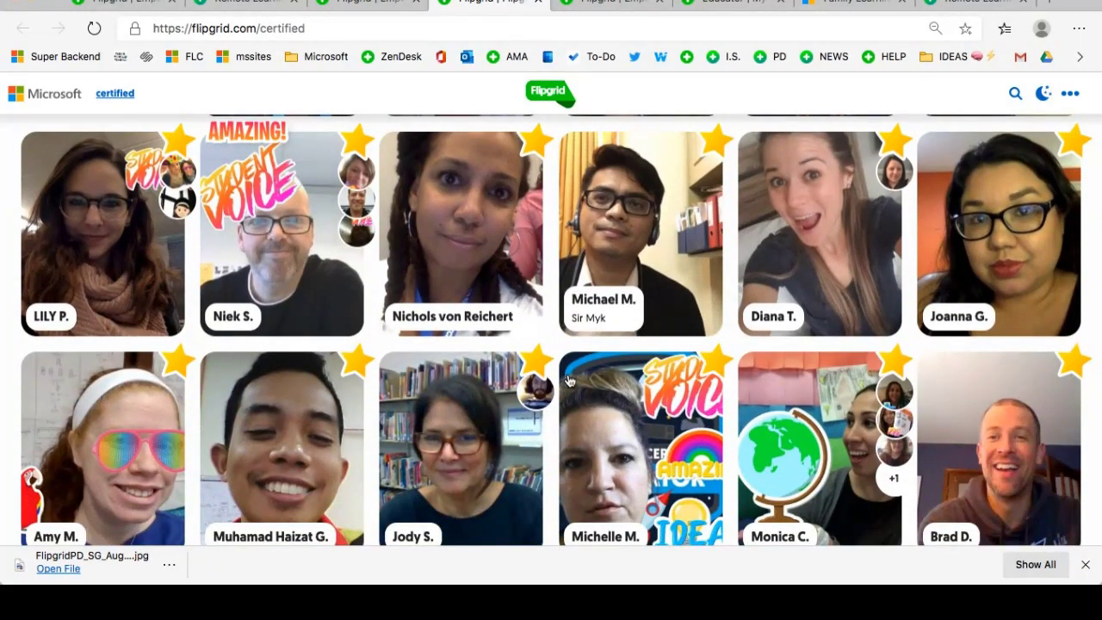
{"action": "scroll", "coordinate": [568, 379], "scroll_direction": "down", "scroll_amount": 3}
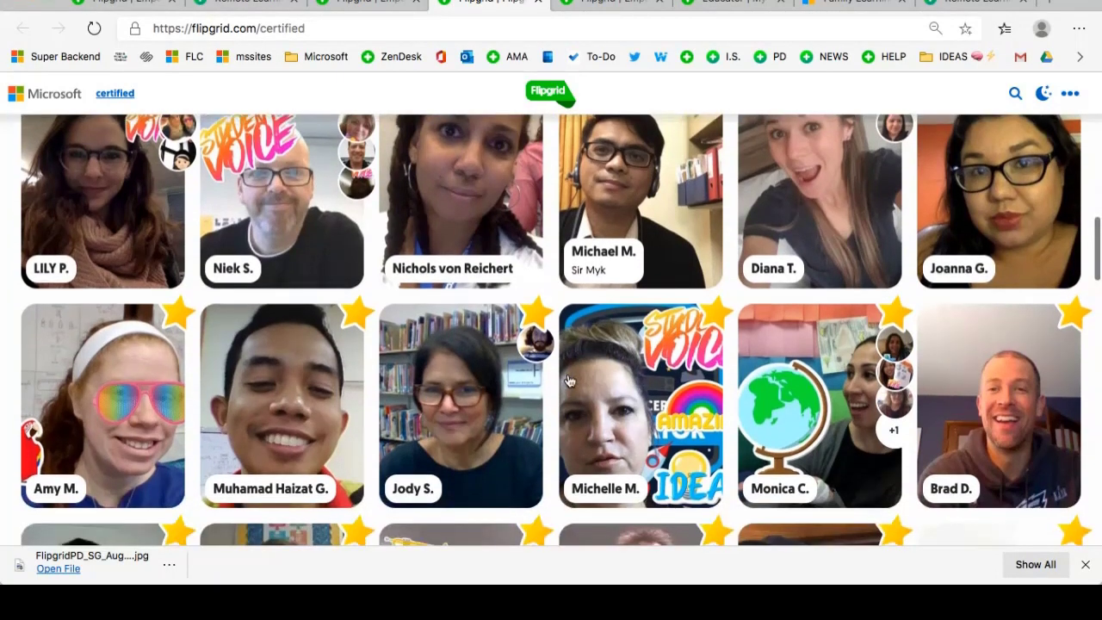
{"action": "scroll", "coordinate": [568, 381], "scroll_direction": "down", "scroll_amount": 1}
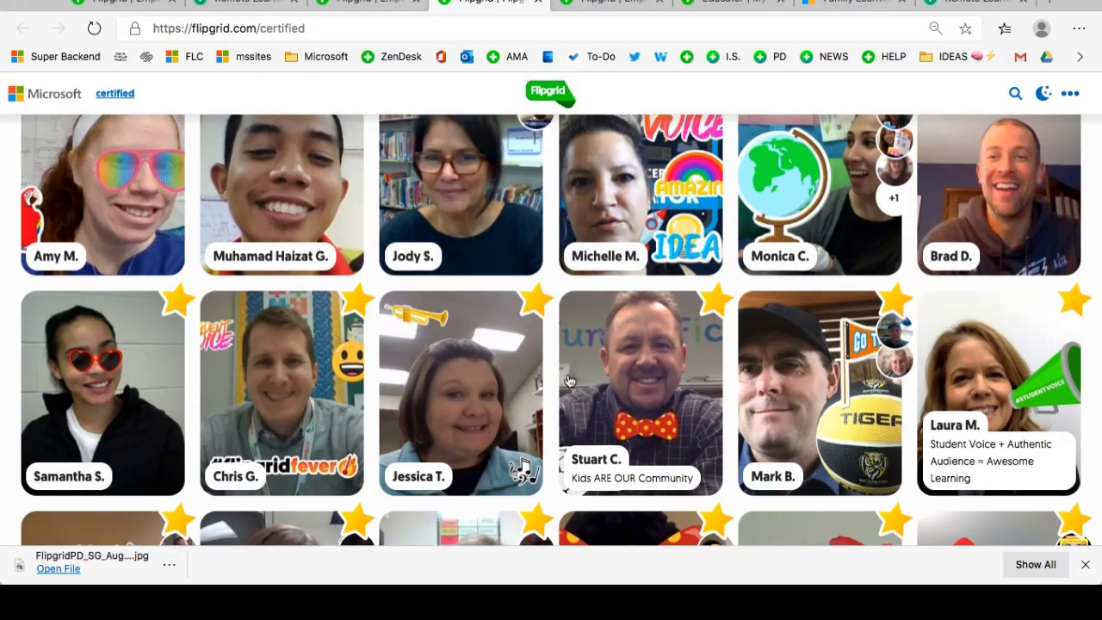
{"action": "scroll", "coordinate": [568, 381], "scroll_direction": "up", "scroll_amount": 5}
{"action": "scroll", "coordinate": [568, 379], "scroll_direction": "up", "scroll_amount": 6}
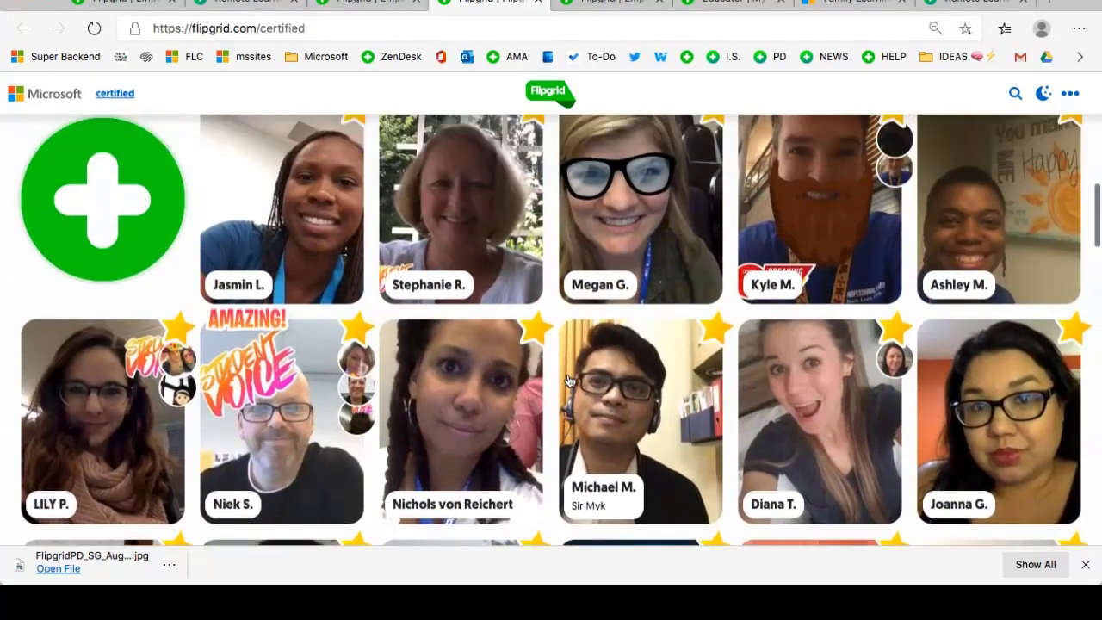
{"action": "scroll", "coordinate": [568, 379], "scroll_direction": "up", "scroll_amount": 3}
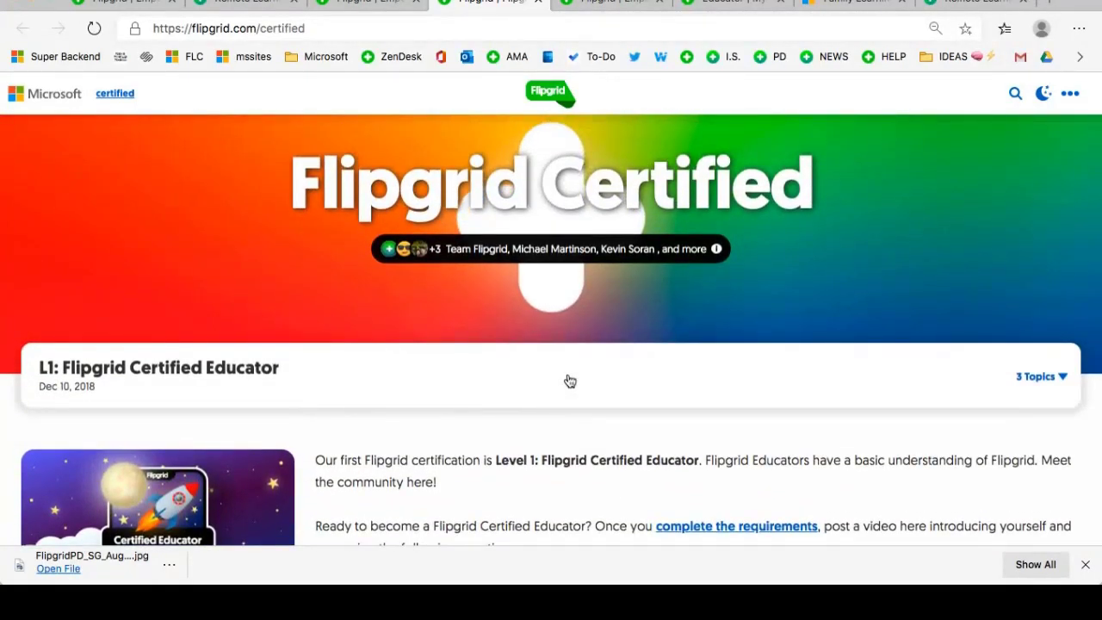
Expand the 3 Topics list to see the L2 and L3 certification levels, then collapse it.
{"action": "left_click", "coordinate": [569, 380]}
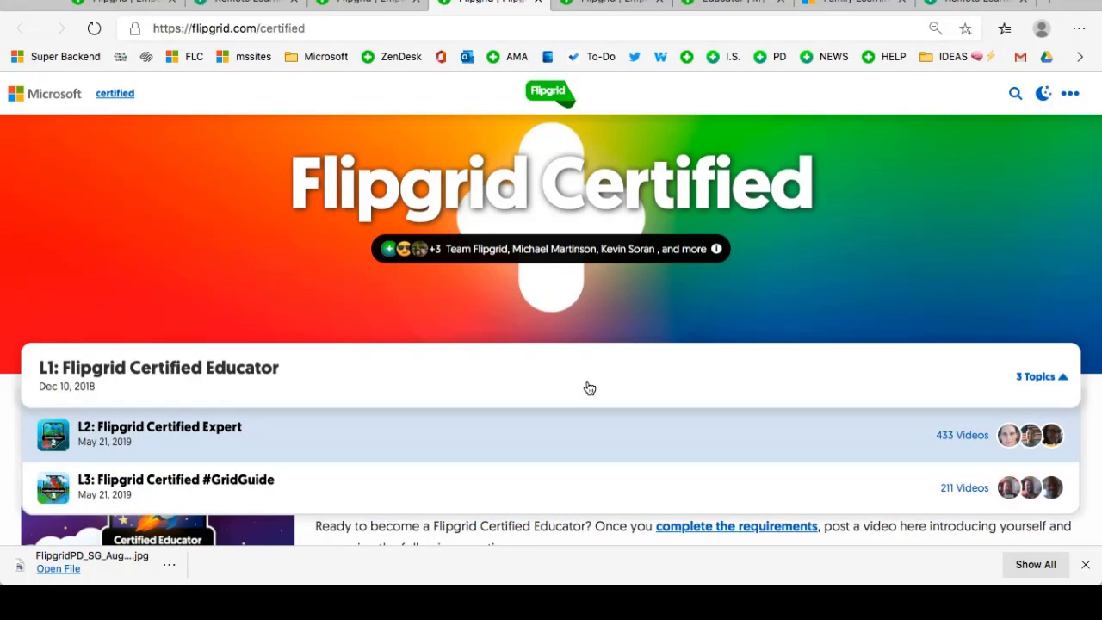
{"action": "left_click", "coordinate": [600, 311]}
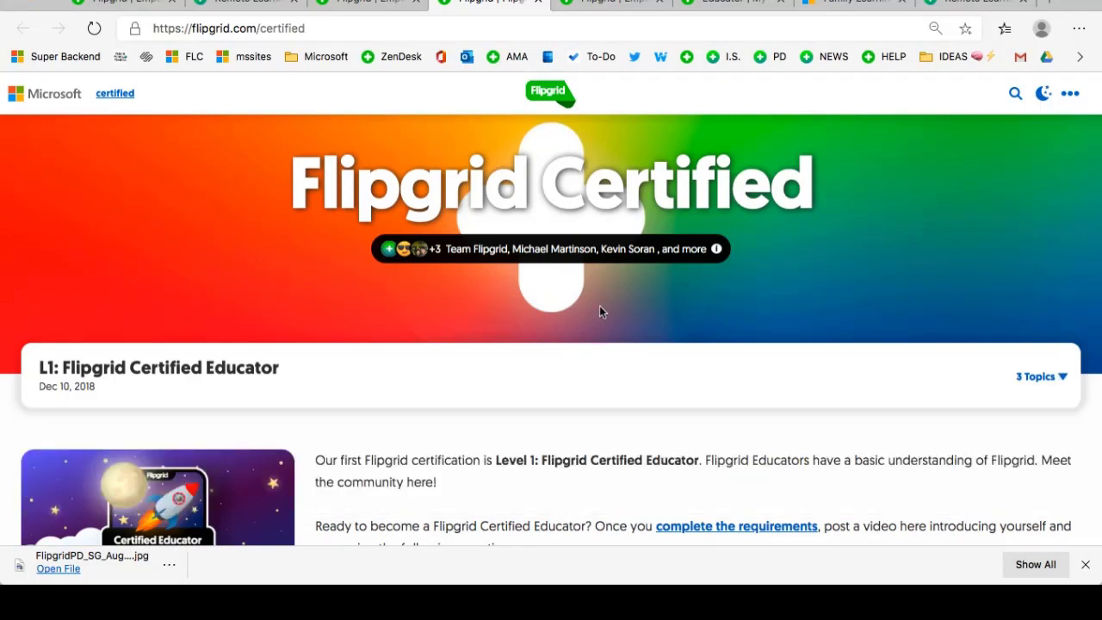
{"action": "scroll", "coordinate": [600, 310], "scroll_direction": "up", "scroll_amount": 2}
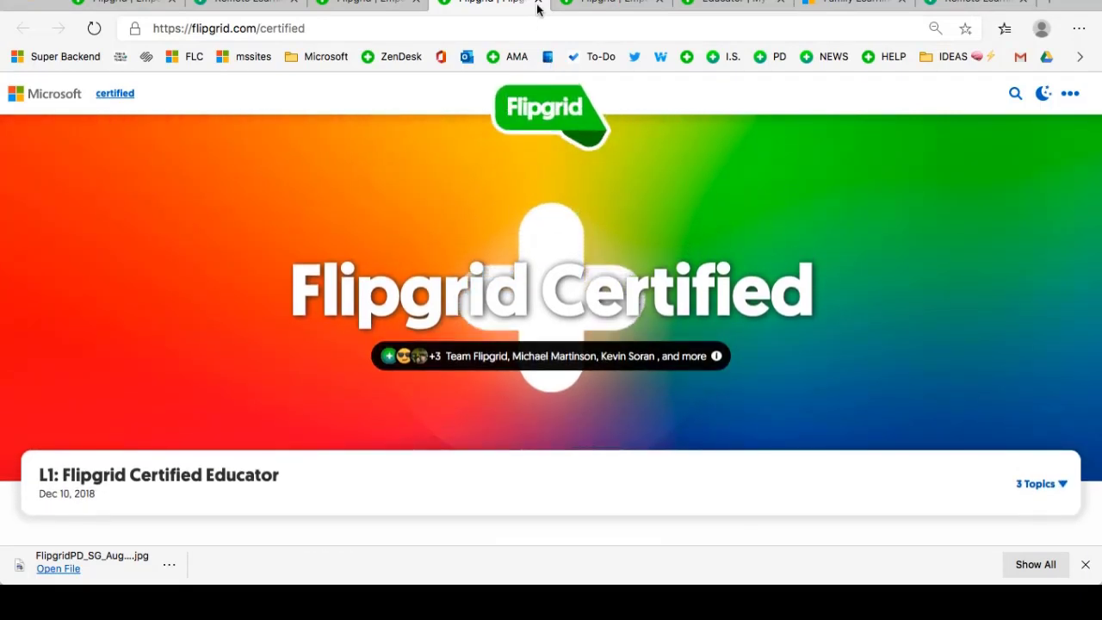
Close the Flipgrid Certified tab and go to Educator Signup for the My Grids dashboard.
{"action": "left_click", "coordinate": [537, 3]}
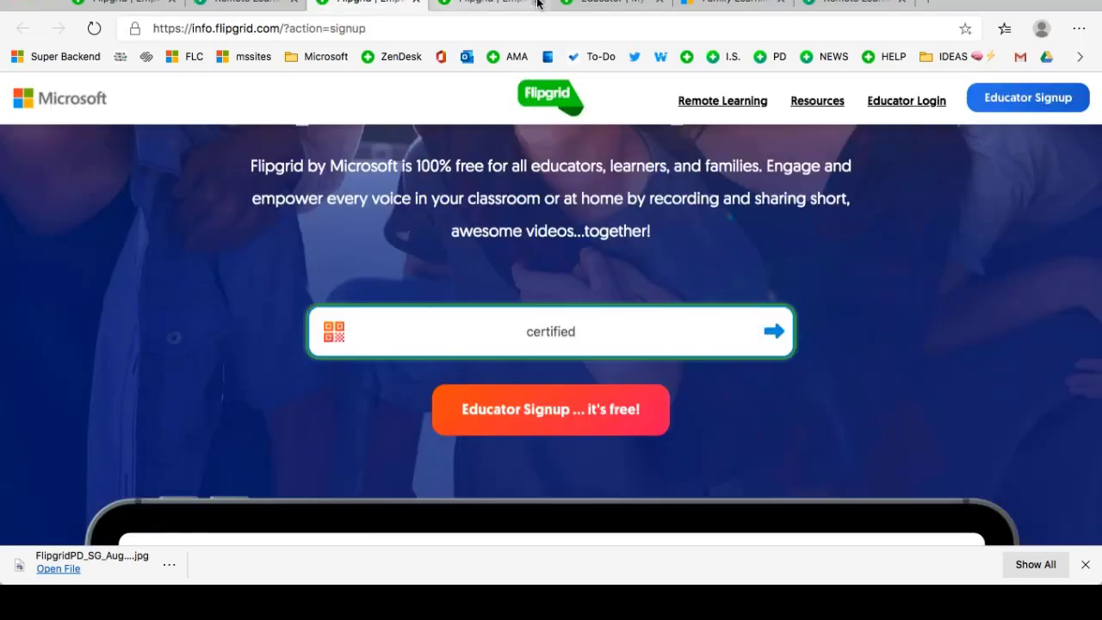
{"action": "scroll", "coordinate": [491, 176], "scroll_direction": "up", "scroll_amount": 4}
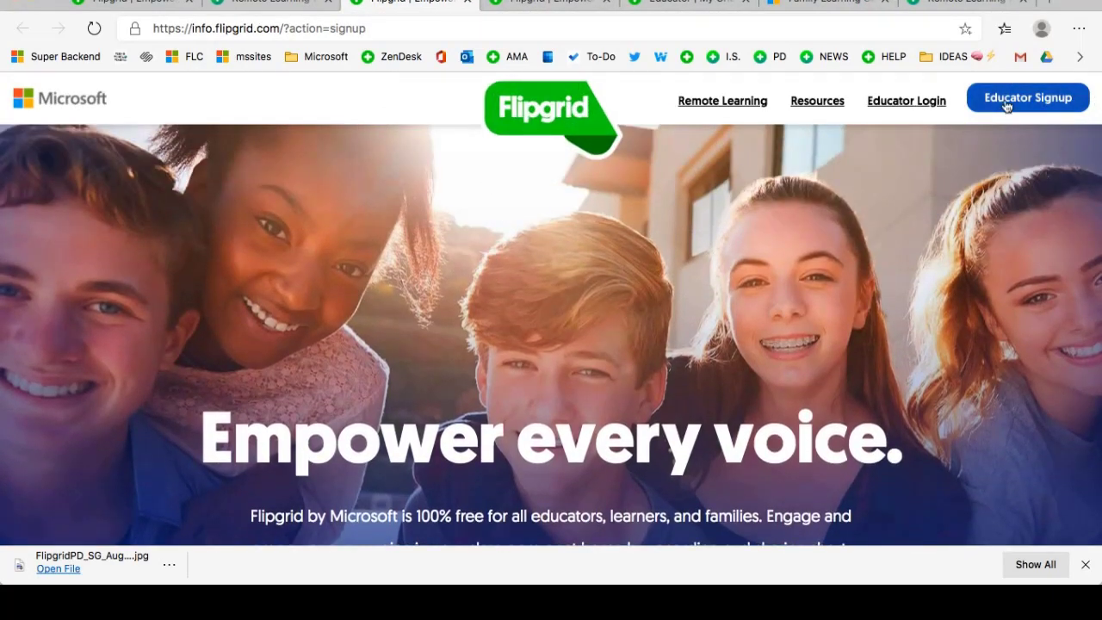
{"action": "left_click", "coordinate": [1006, 104]}
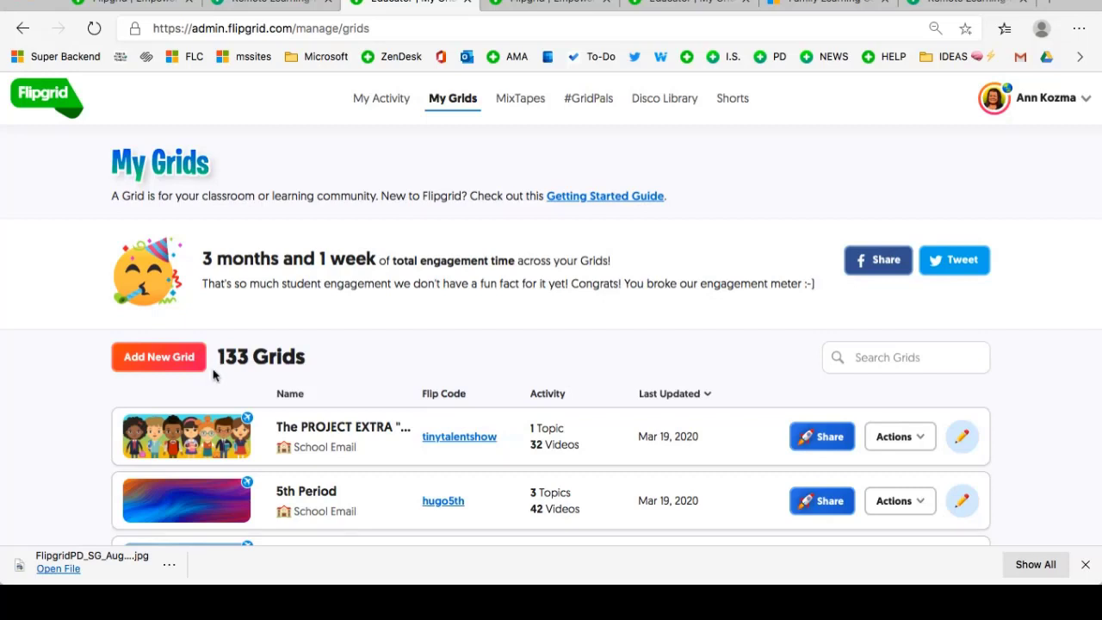
Add a new grid named with the teacher's surname followed by 'Connections'.
{"action": "left_click", "coordinate": [164, 358]}
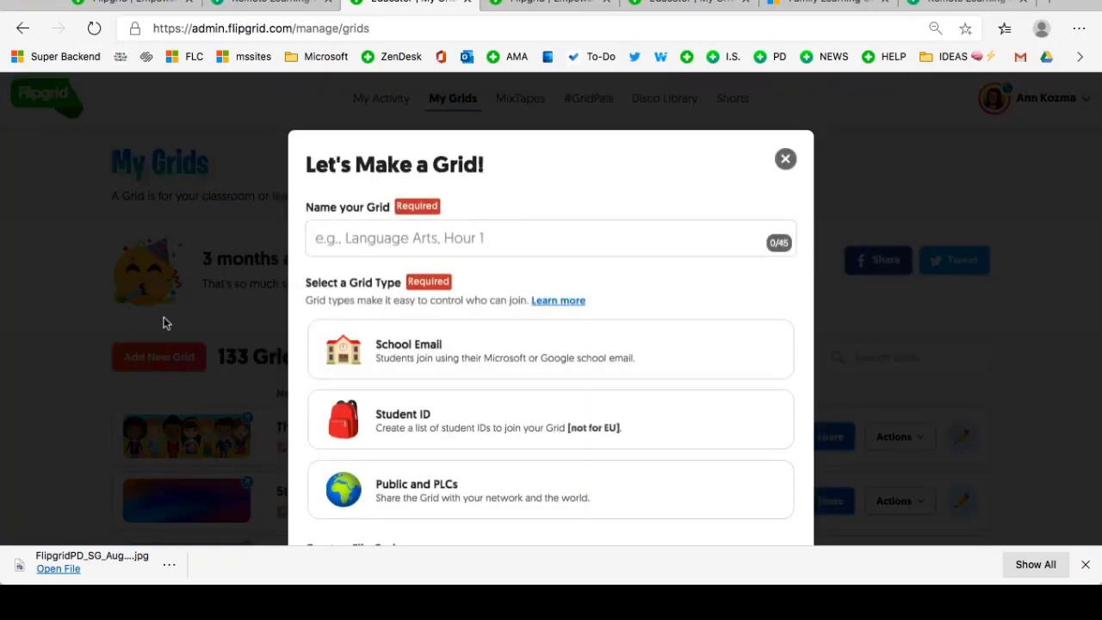
{"action": "scroll", "coordinate": [168, 320], "scroll_direction": "down", "scroll_amount": 1}
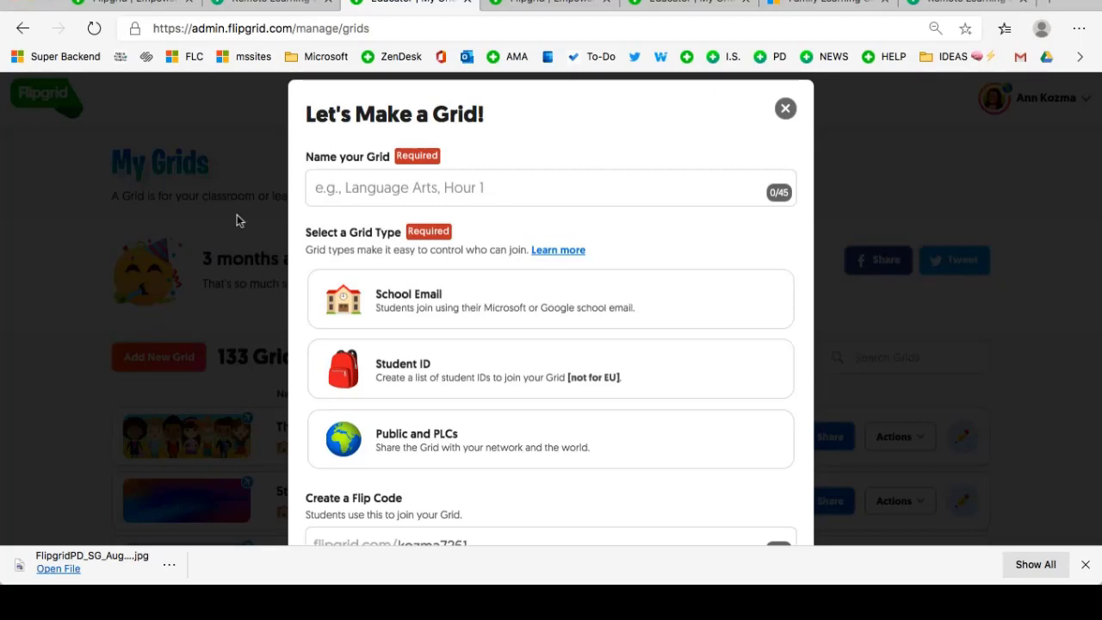
{"action": "left_click", "coordinate": [366, 187]}
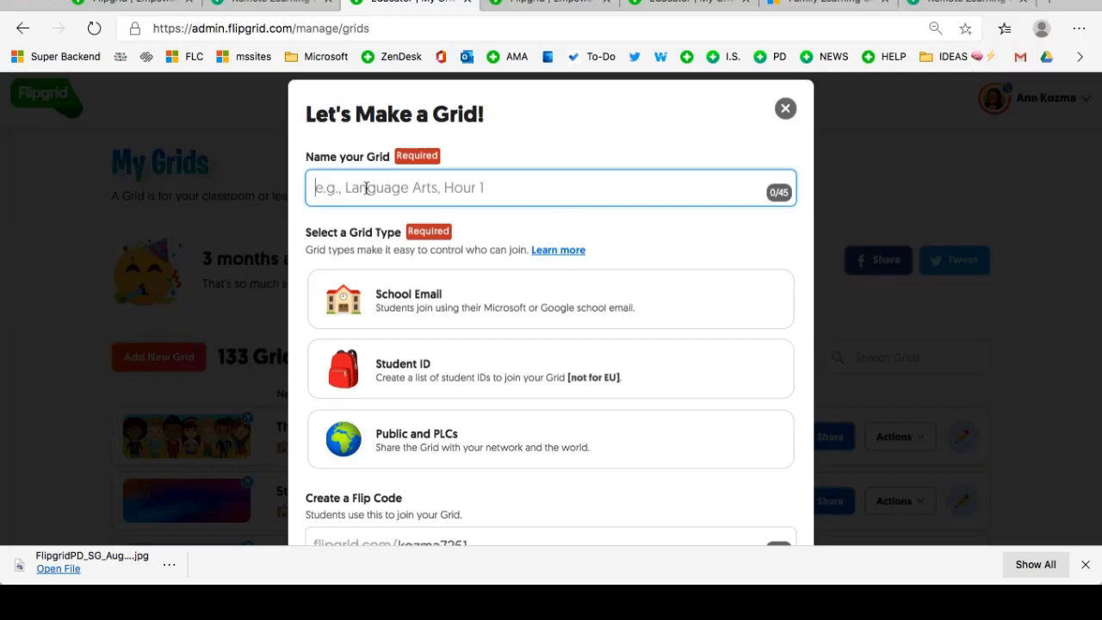
{"action": "type", "text": "Kozma"}
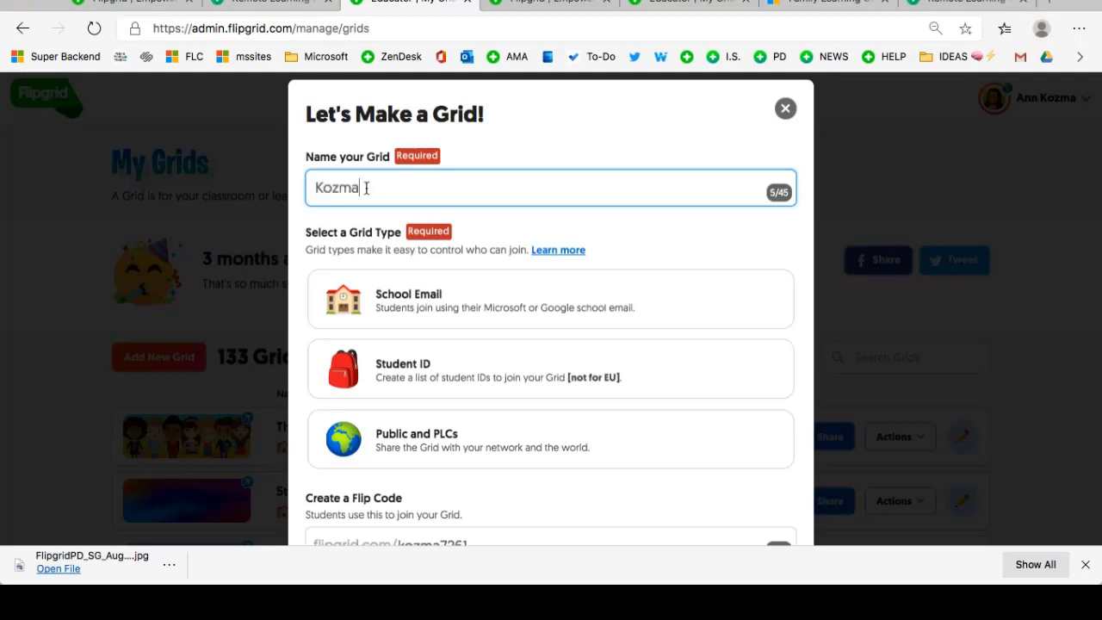
{"action": "type", "text": " Connections"}
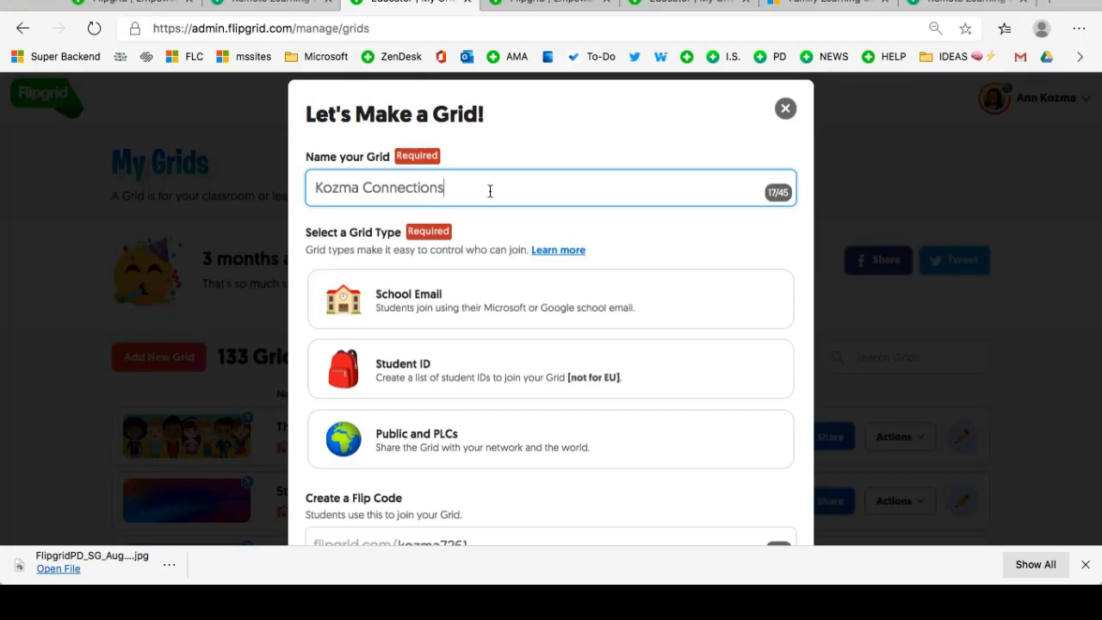
{"action": "scroll", "coordinate": [490, 191], "scroll_direction": "down", "scroll_amount": 1}
{"action": "scroll", "coordinate": [490, 191], "scroll_direction": "down", "scroll_amount": 2}
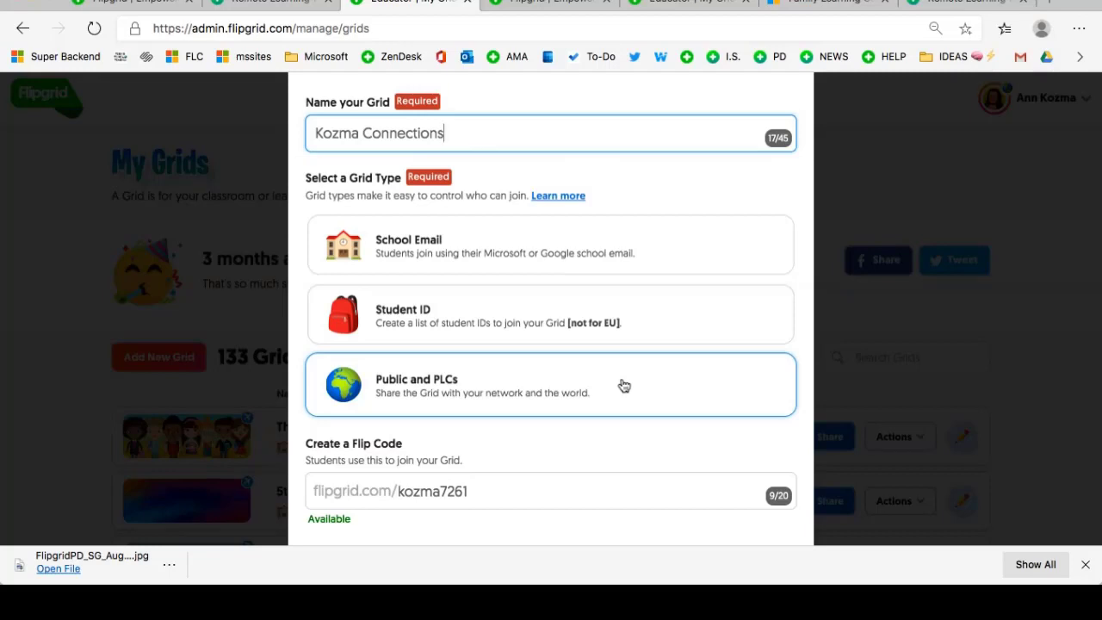
Make it a School Email grid with the Flip Code ending in 'connections', then continue.
{"action": "left_click", "coordinate": [650, 245]}
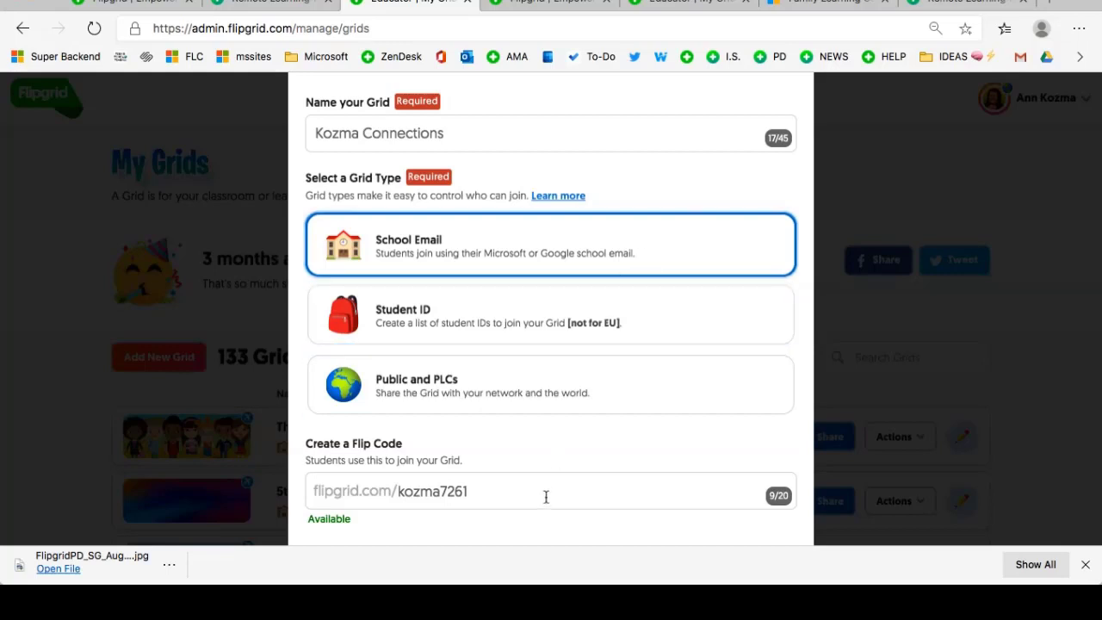
{"action": "scroll", "coordinate": [546, 497], "scroll_direction": "down", "scroll_amount": 3}
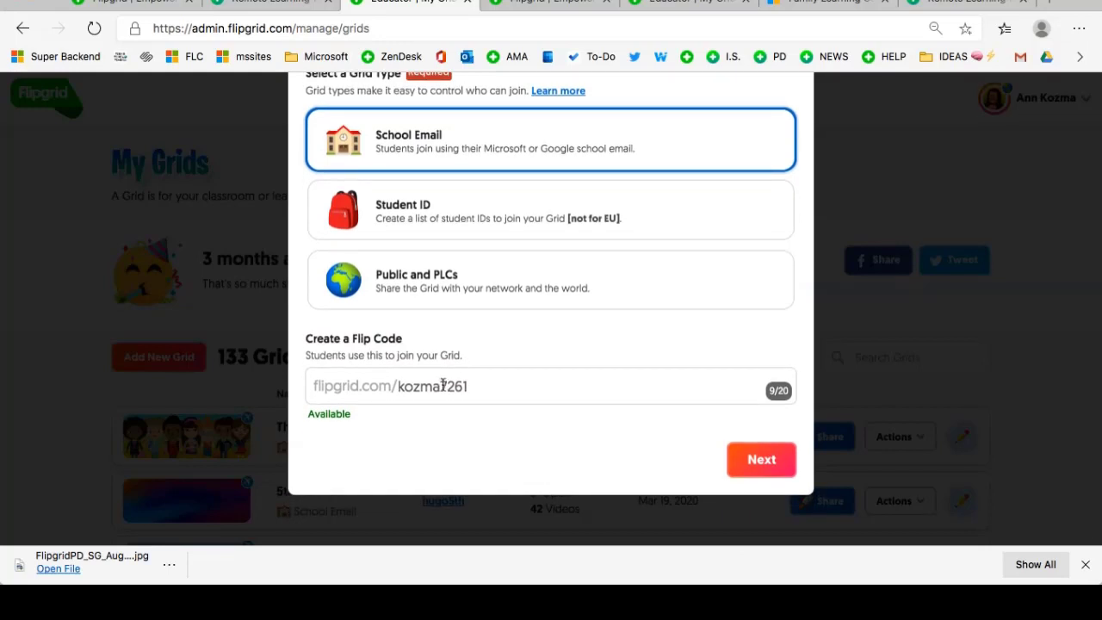
{"action": "left_click_drag", "start_coordinate": [443, 387], "coordinate": [527, 384]}
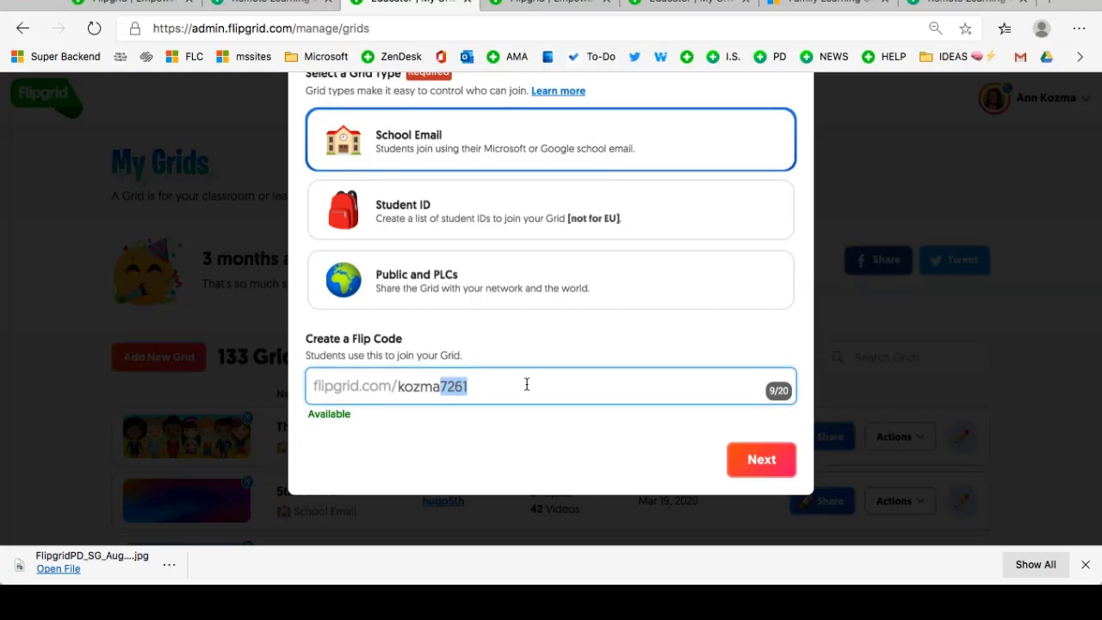
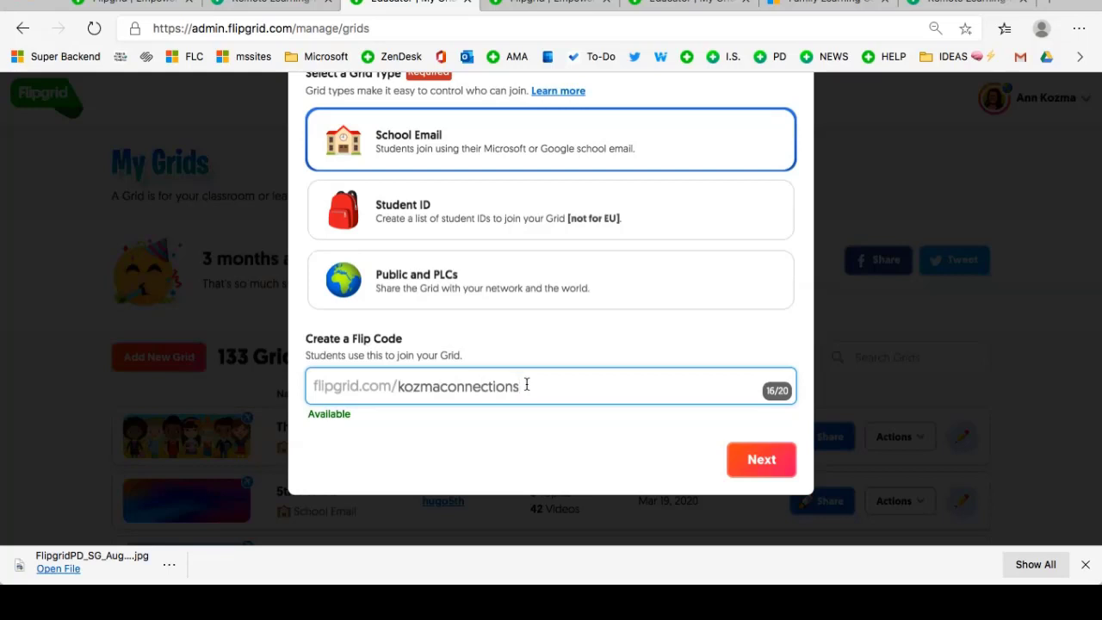
{"action": "left_click", "coordinate": [761, 461]}
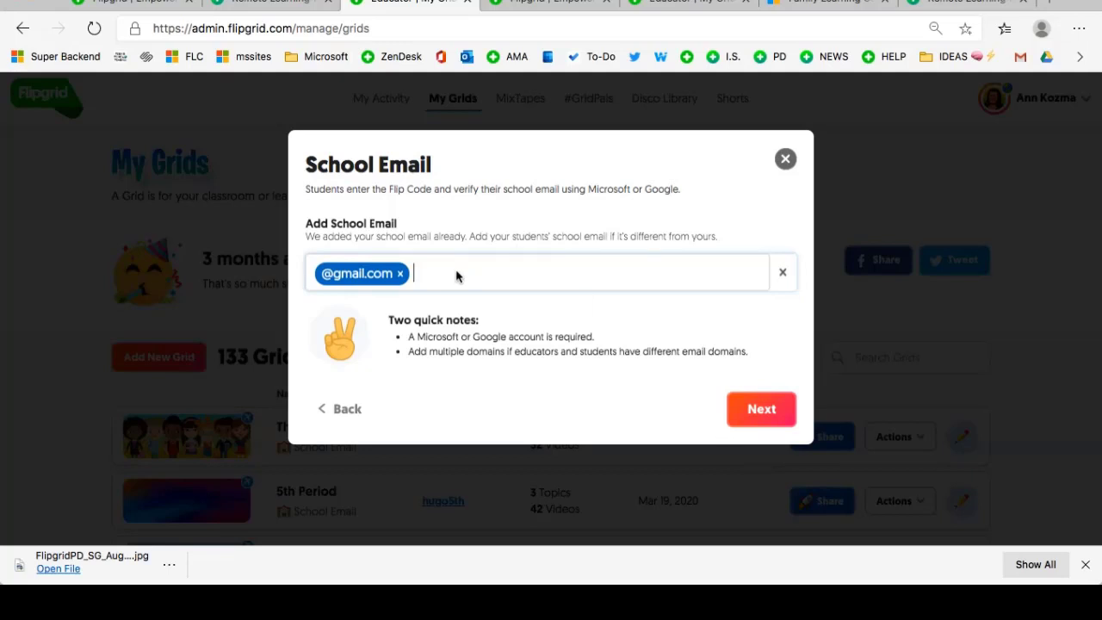
Add flipgrid.com as an allowed school email domain and finish creating the grid.
{"action": "type", "text": "flipgrid.com"}
{"action": "key", "text": "Return"}
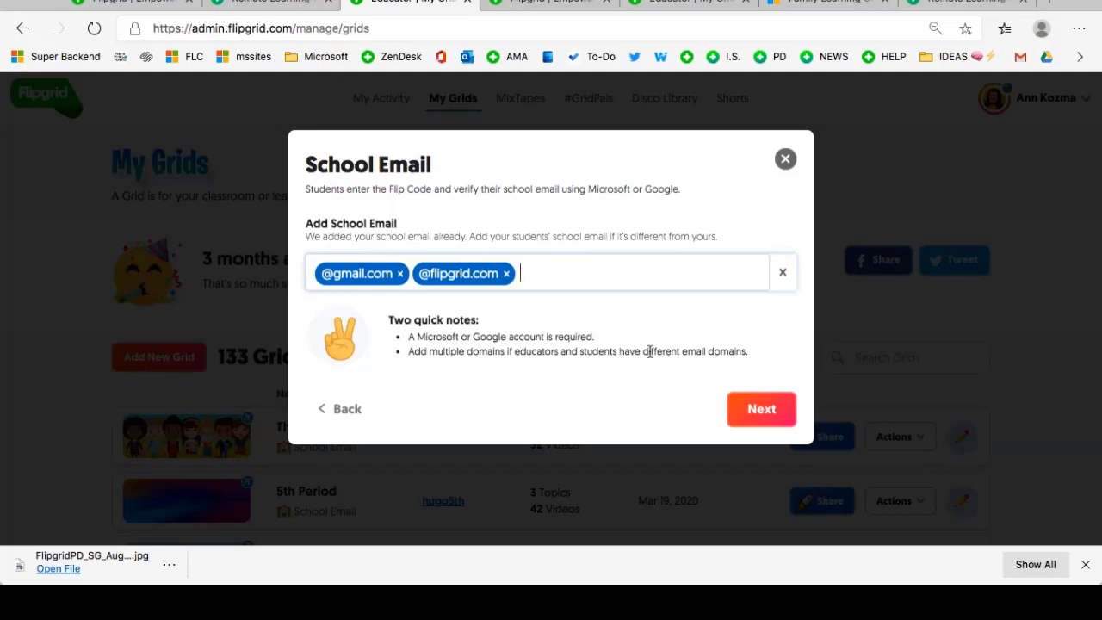
{"action": "left_click", "coordinate": [772, 413]}
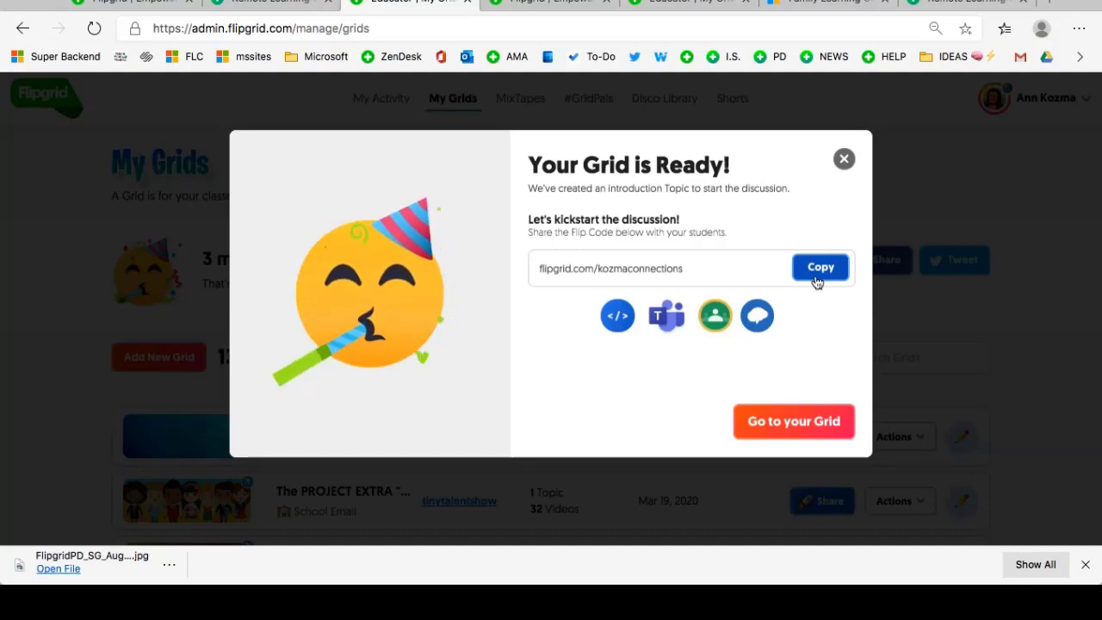
Open the new grid and start a topic titled 'Daily Check In' with 1:30 recording time.
{"action": "left_click", "coordinate": [793, 422]}
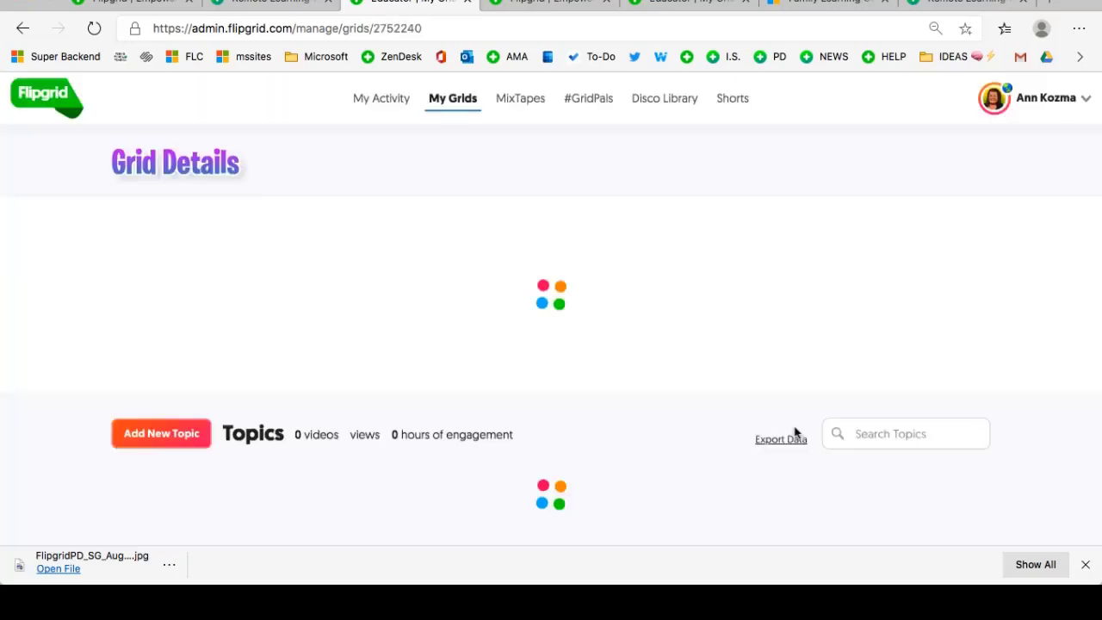
{"action": "scroll", "coordinate": [794, 433], "scroll_direction": "down", "scroll_amount": 2}
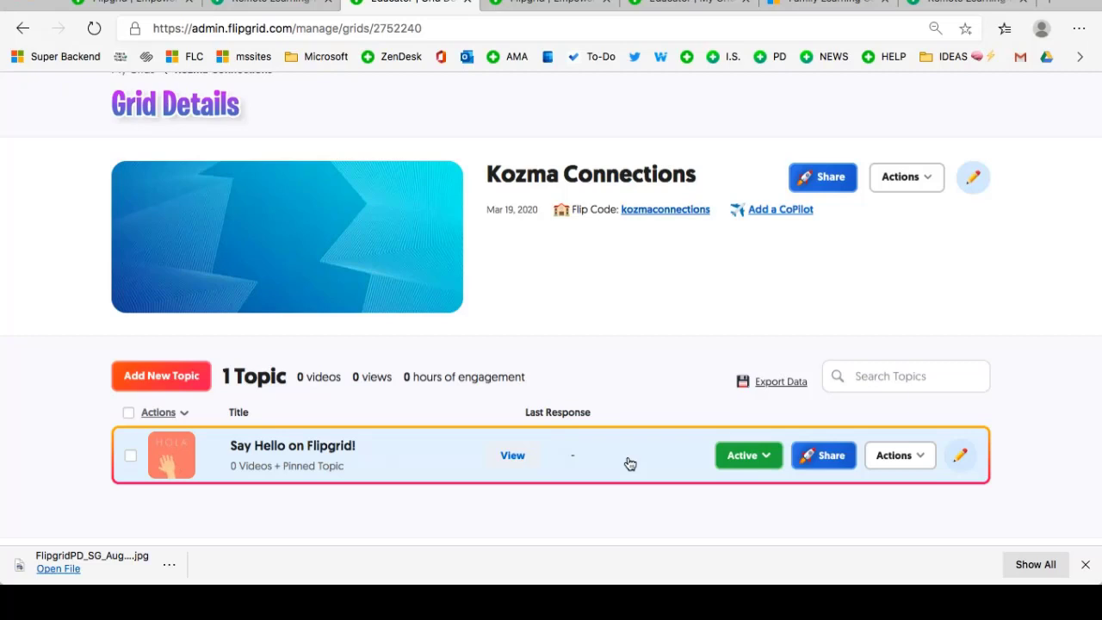
{"action": "left_click", "coordinate": [166, 386]}
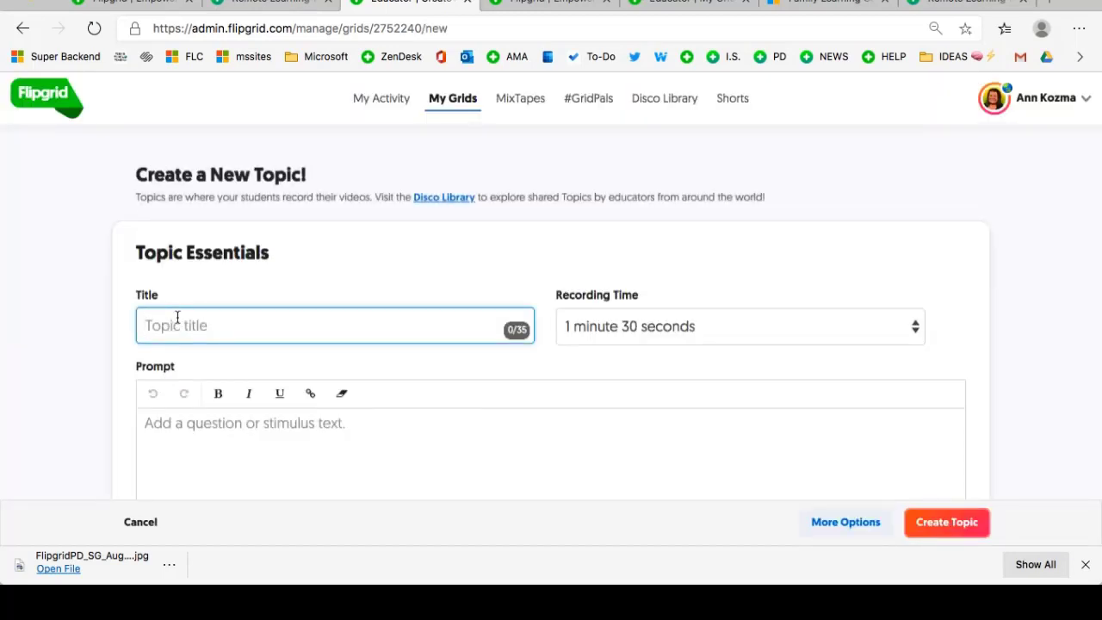
{"action": "type", "text": "Daily Check In"}
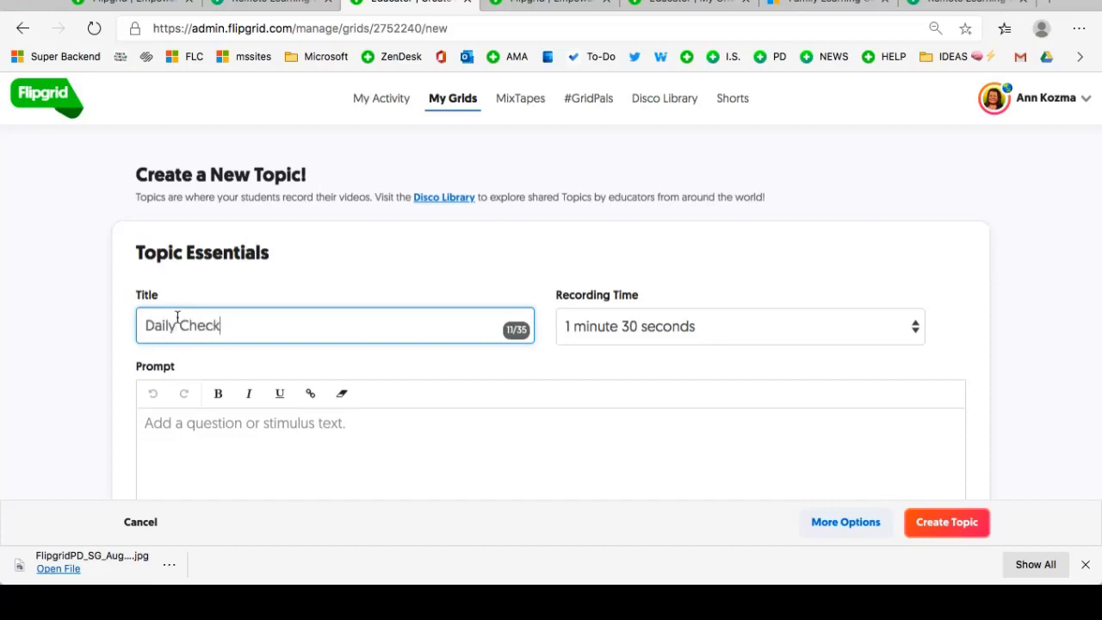
{"action": "left_click", "coordinate": [748, 327]}
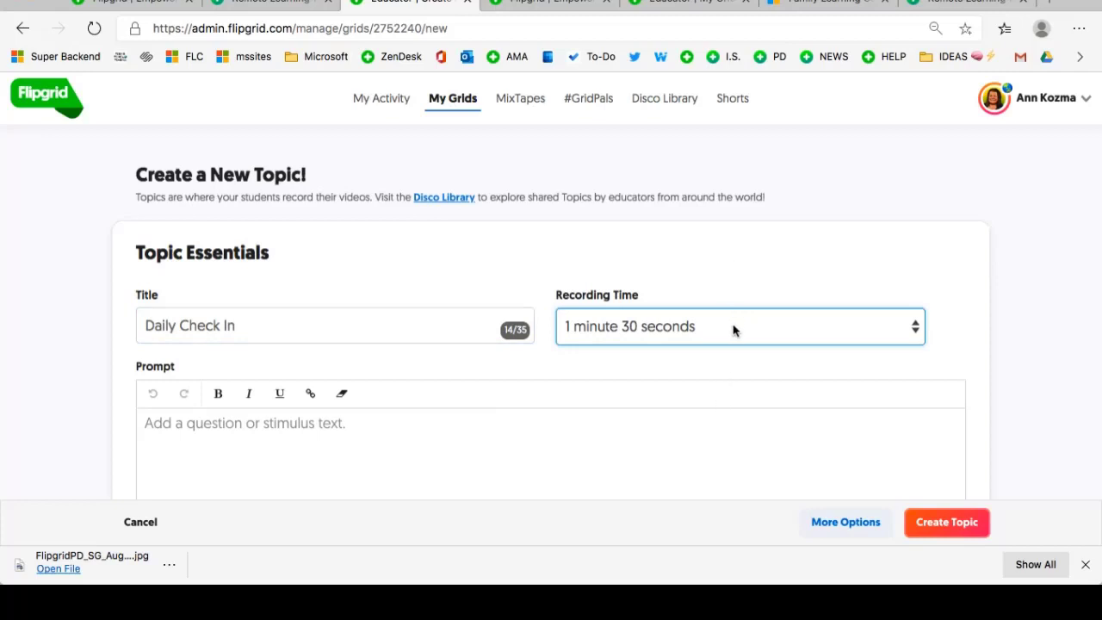
{"action": "scroll", "coordinate": [610, 401], "scroll_direction": "down", "scroll_amount": 1}
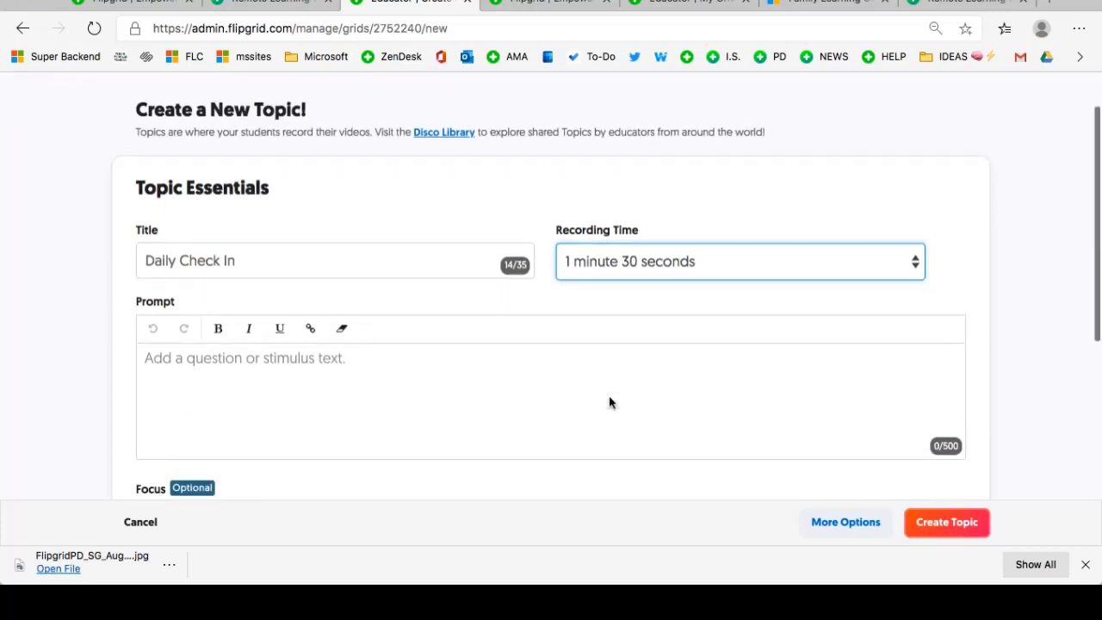
{"action": "scroll", "coordinate": [434, 404], "scroll_direction": "down", "scroll_amount": 1}
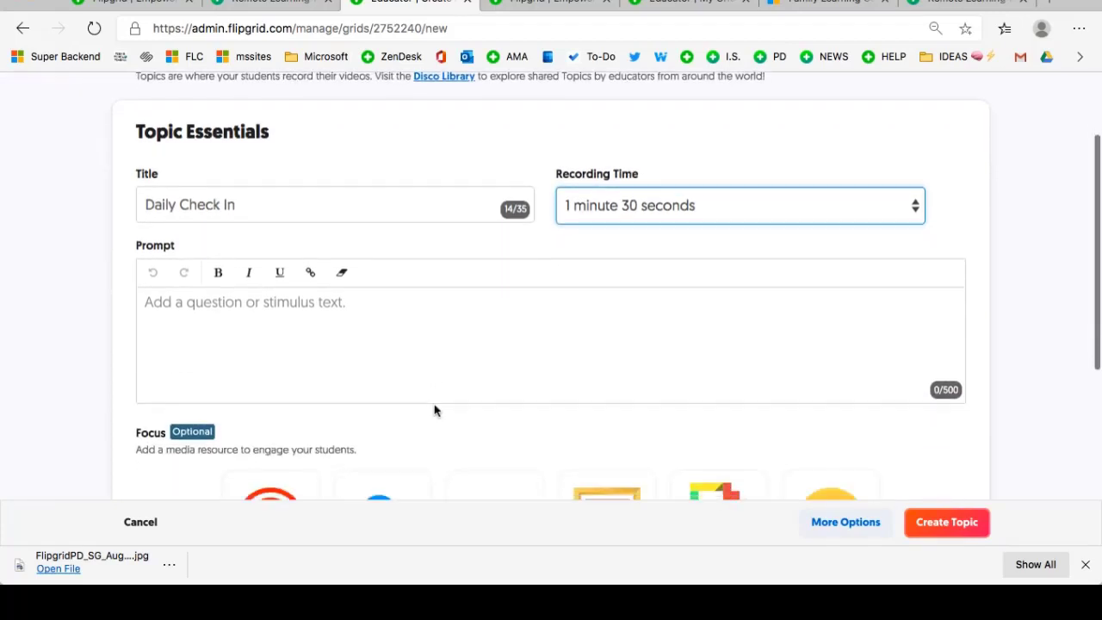
{"action": "left_click", "coordinate": [229, 333]}
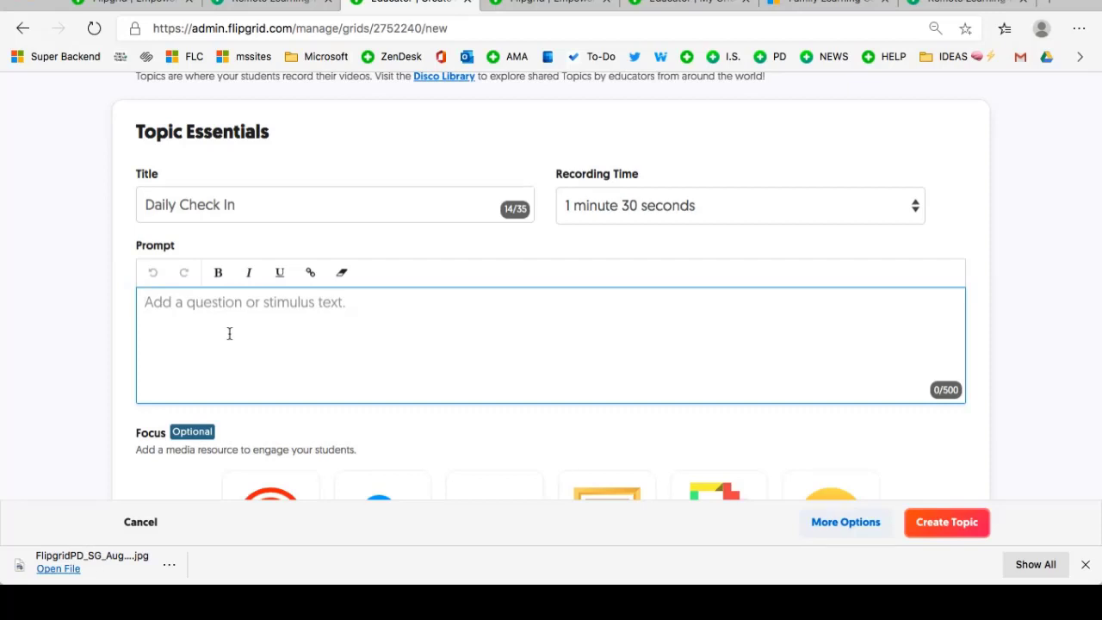
Write the prompt 'Say hello and let us know how you're doing...', fixing the typo.
{"action": "type", "text": "Say hello "}
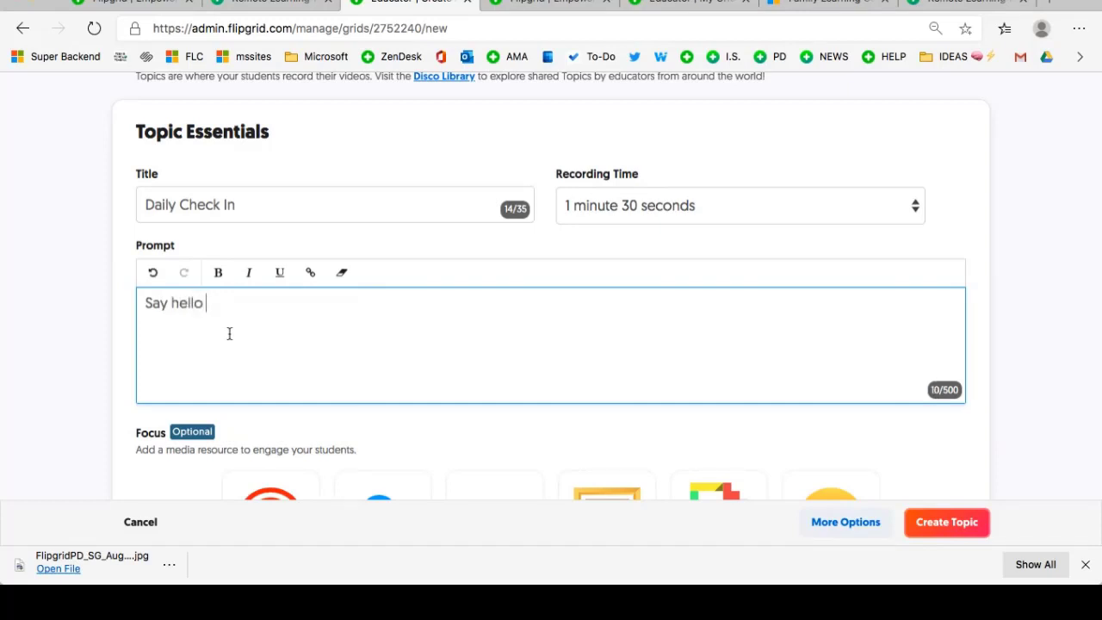
{"action": "type", "text": "and let us kno"}
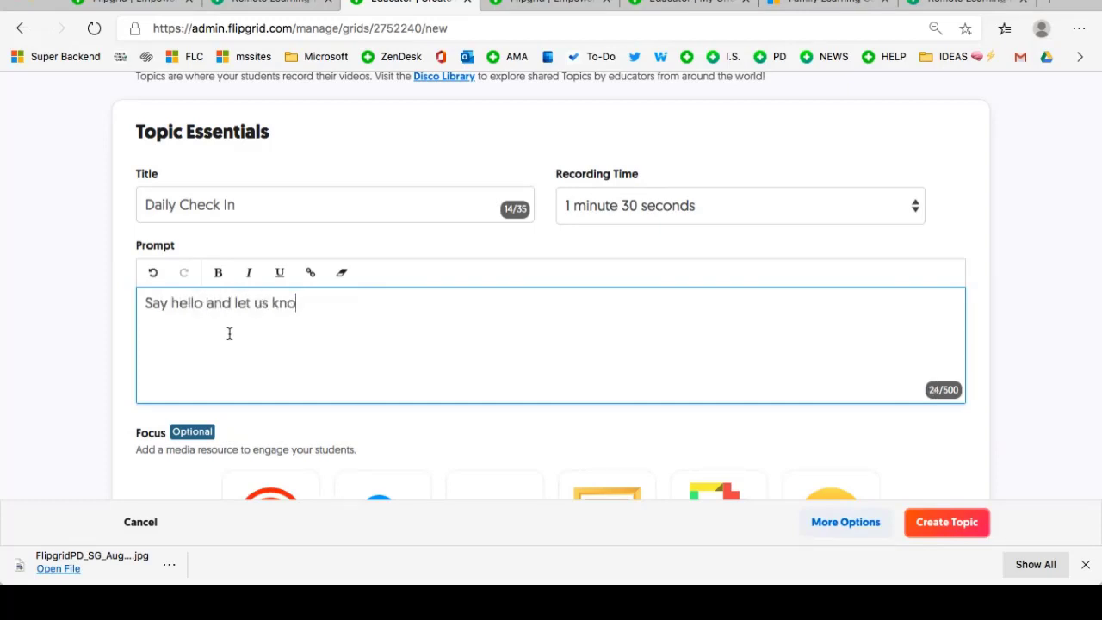
{"action": "type", "text": "w how you're doi"}
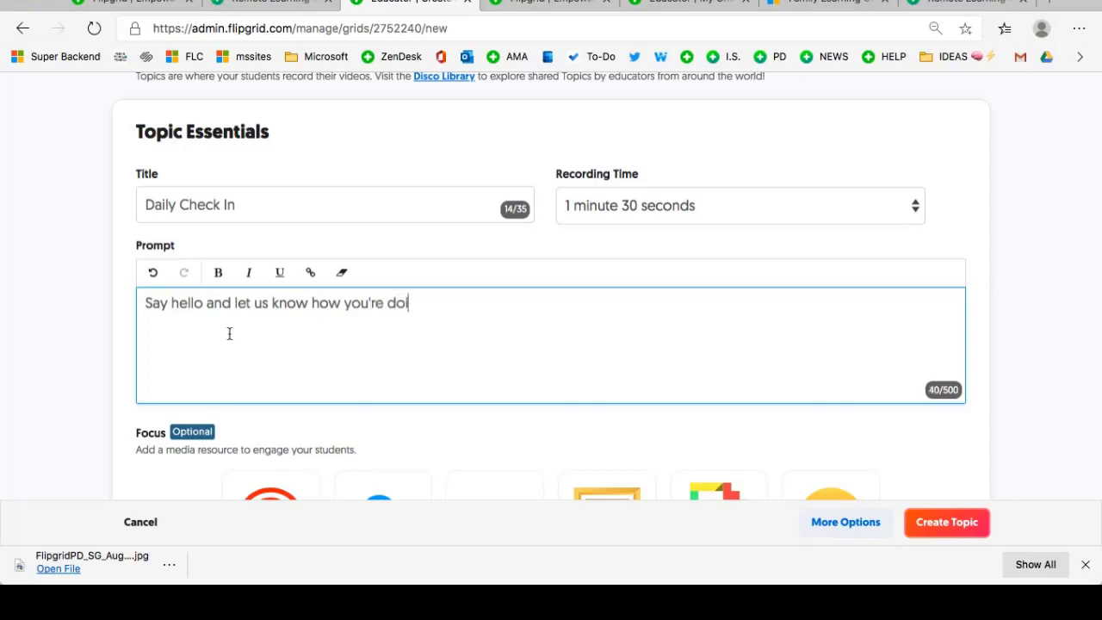
{"action": "type", "text": "ng..."}
{"action": "scroll", "coordinate": [229, 333], "scroll_direction": "down", "scroll_amount": 3}
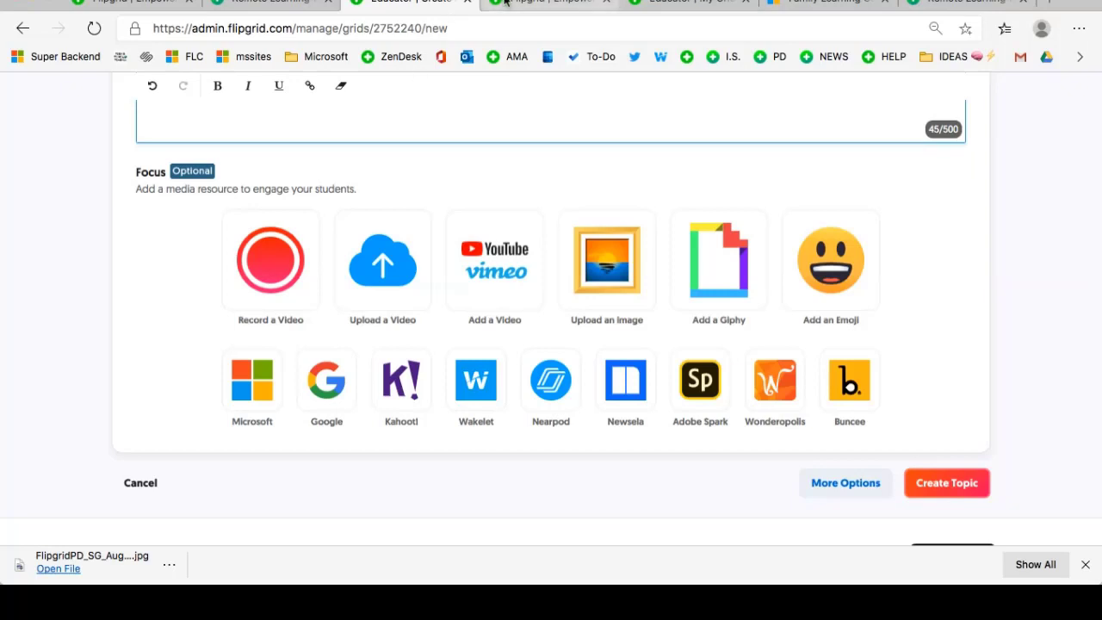
Pick the grinning-squinting emoji as the topic's Focus.
{"action": "left_click", "coordinate": [807, 262]}
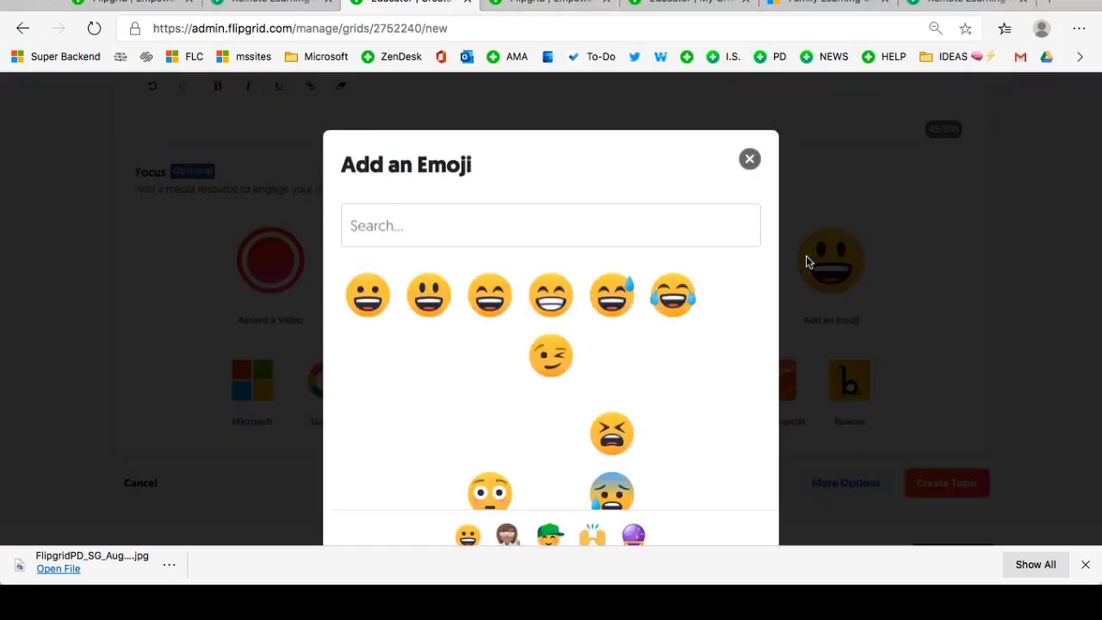
{"action": "left_click", "coordinate": [544, 296]}
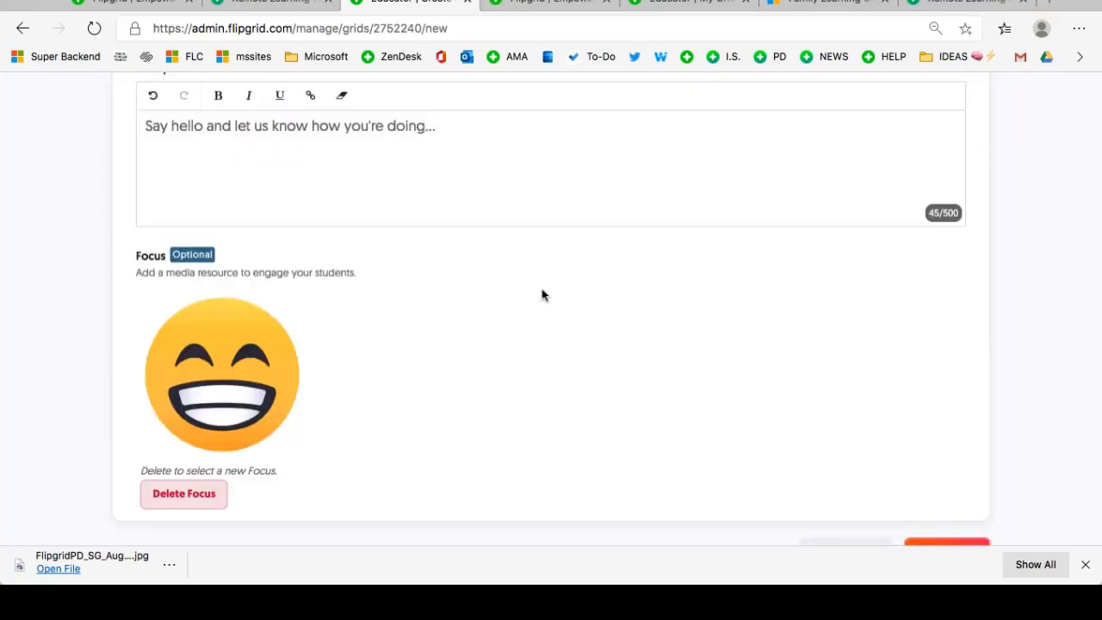
{"action": "scroll", "coordinate": [542, 295], "scroll_direction": "down", "scroll_amount": 2}
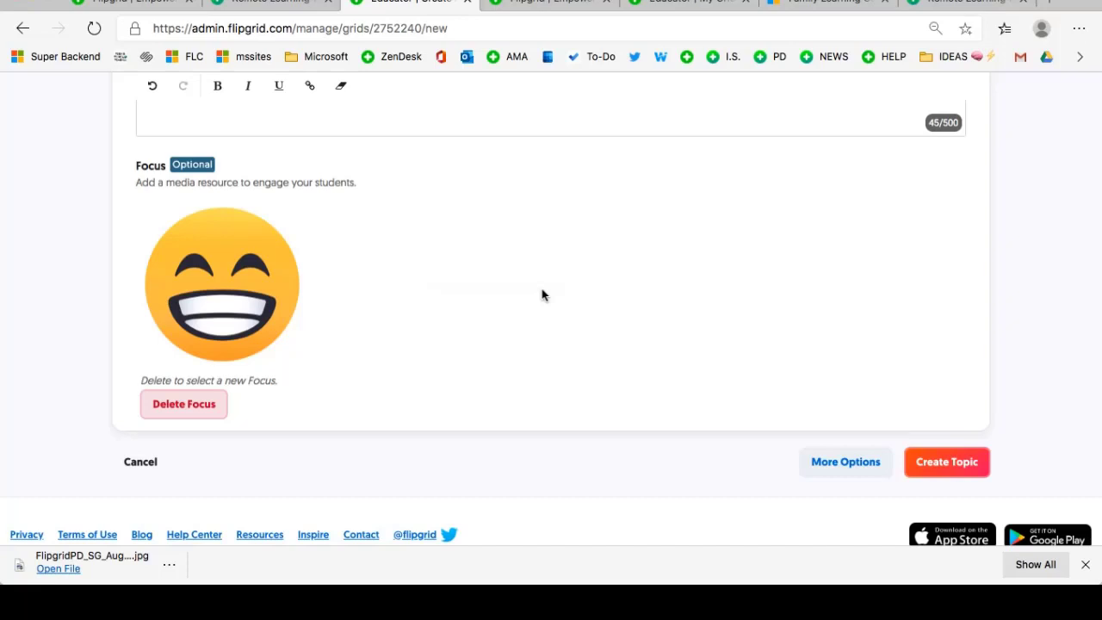
Expand More Options and turn off View Count under Video Features.
{"action": "left_click", "coordinate": [850, 473]}
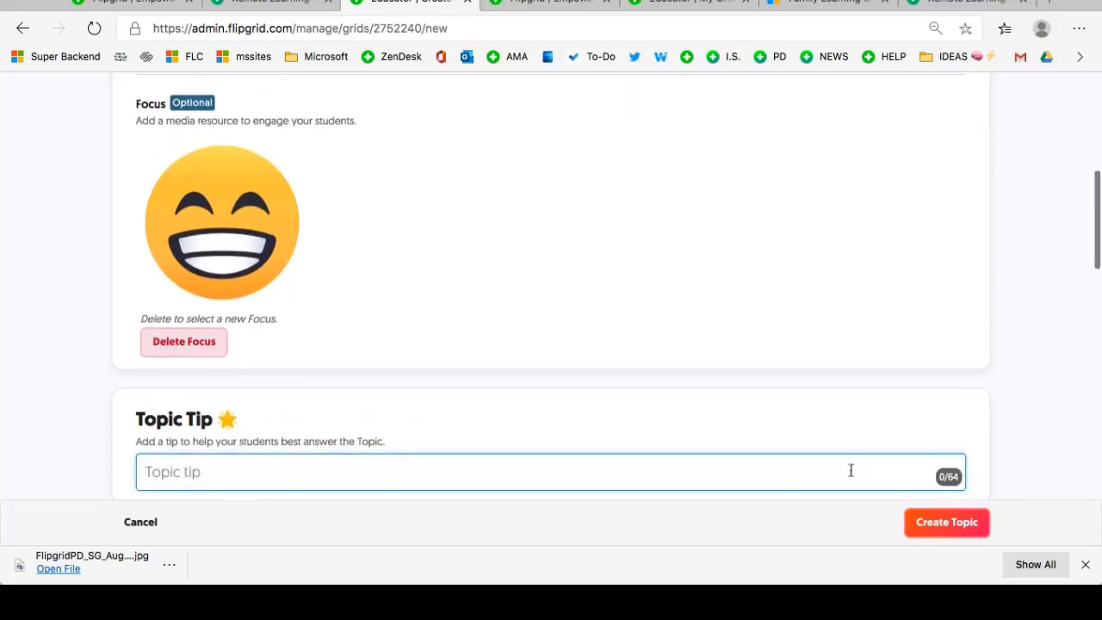
{"action": "scroll", "coordinate": [851, 475], "scroll_direction": "down", "scroll_amount": 4}
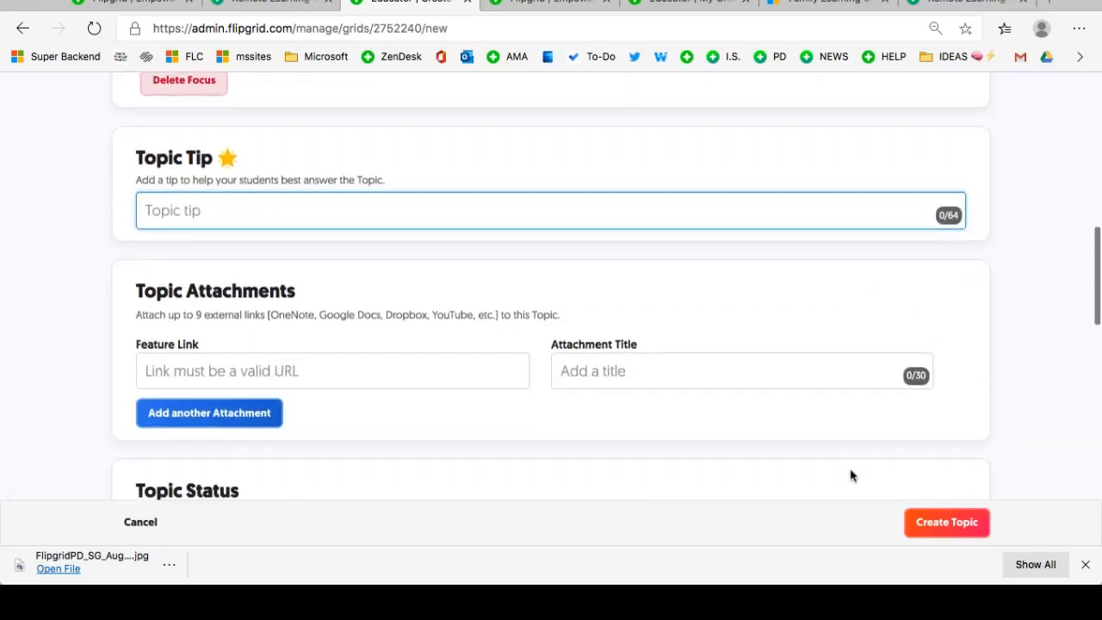
{"action": "scroll", "coordinate": [850, 475], "scroll_direction": "down", "scroll_amount": 1}
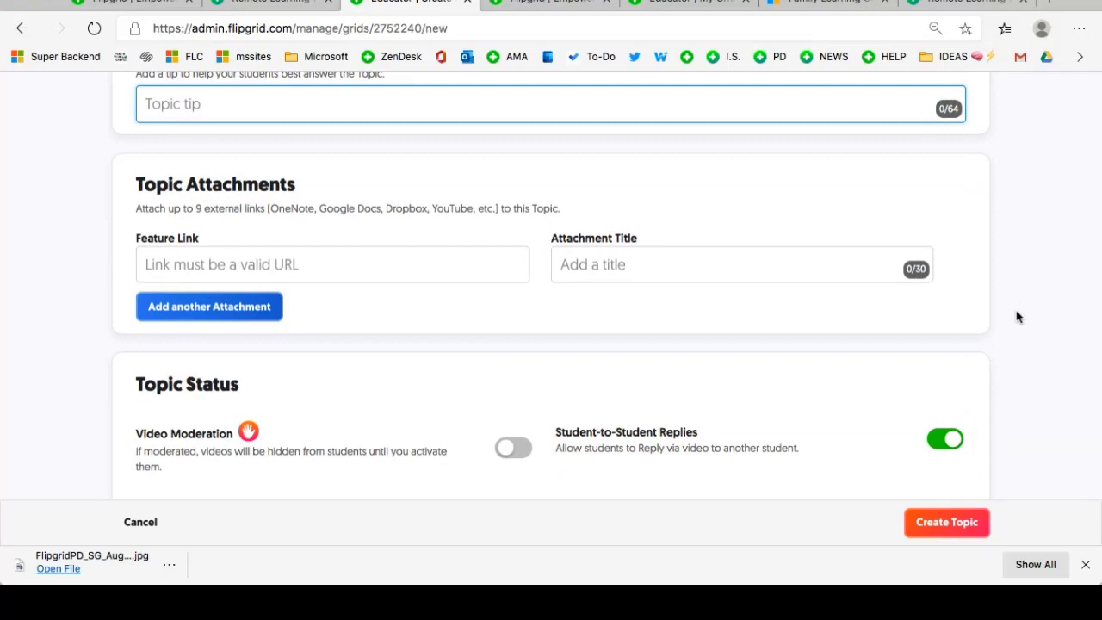
{"action": "scroll", "coordinate": [1016, 320], "scroll_direction": "down", "scroll_amount": 4}
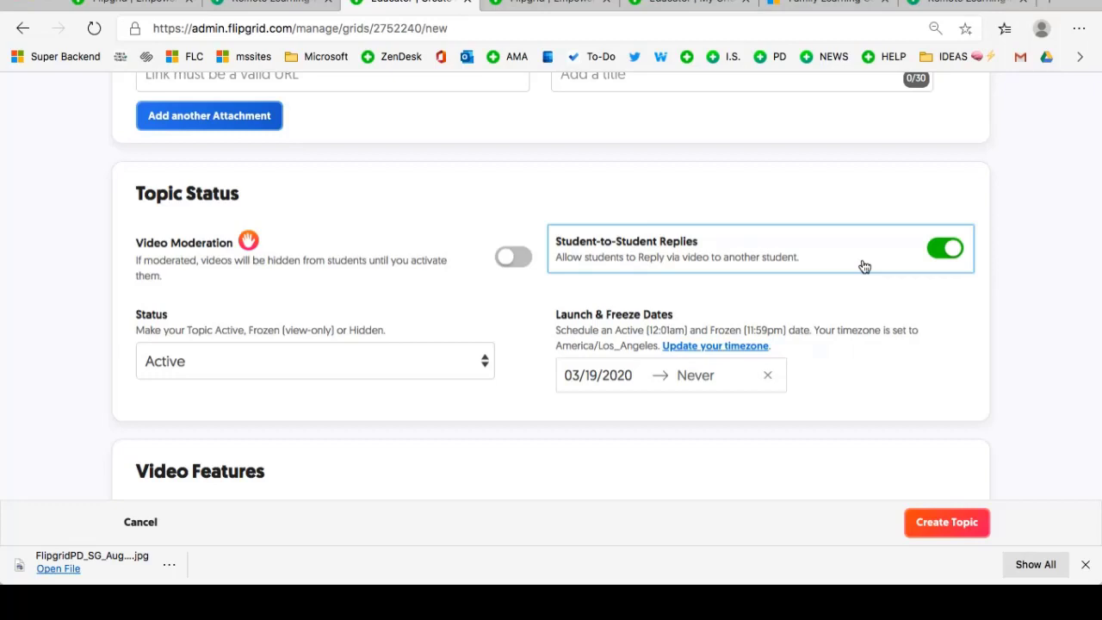
{"action": "scroll", "coordinate": [864, 266], "scroll_direction": "down", "scroll_amount": 4}
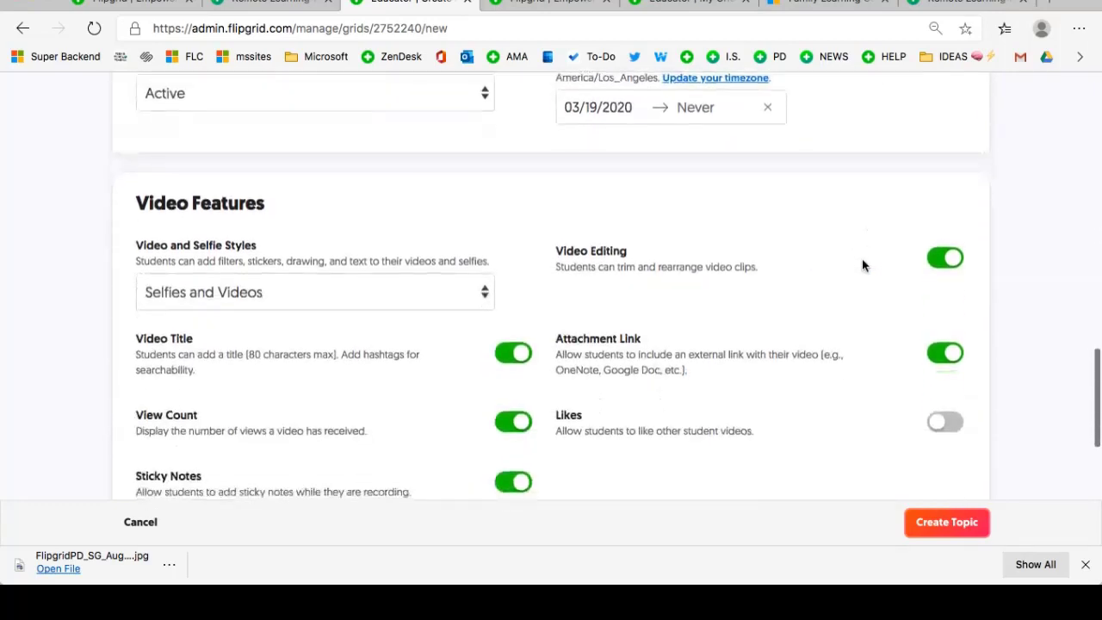
{"action": "scroll", "coordinate": [865, 266], "scroll_direction": "down", "scroll_amount": 1}
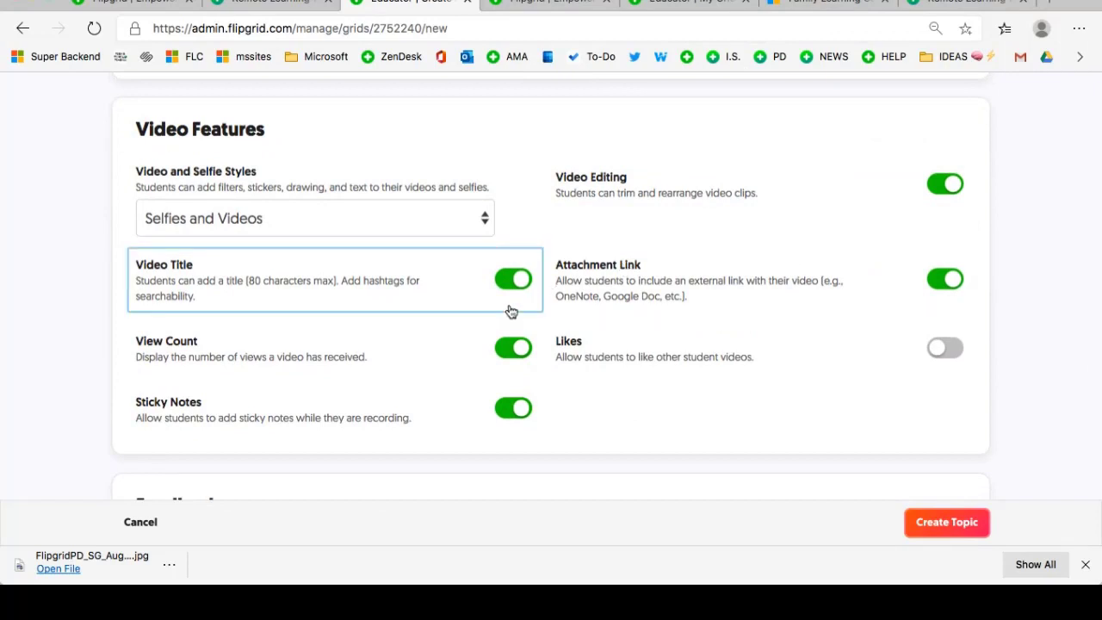
{"action": "left_click", "coordinate": [486, 360]}
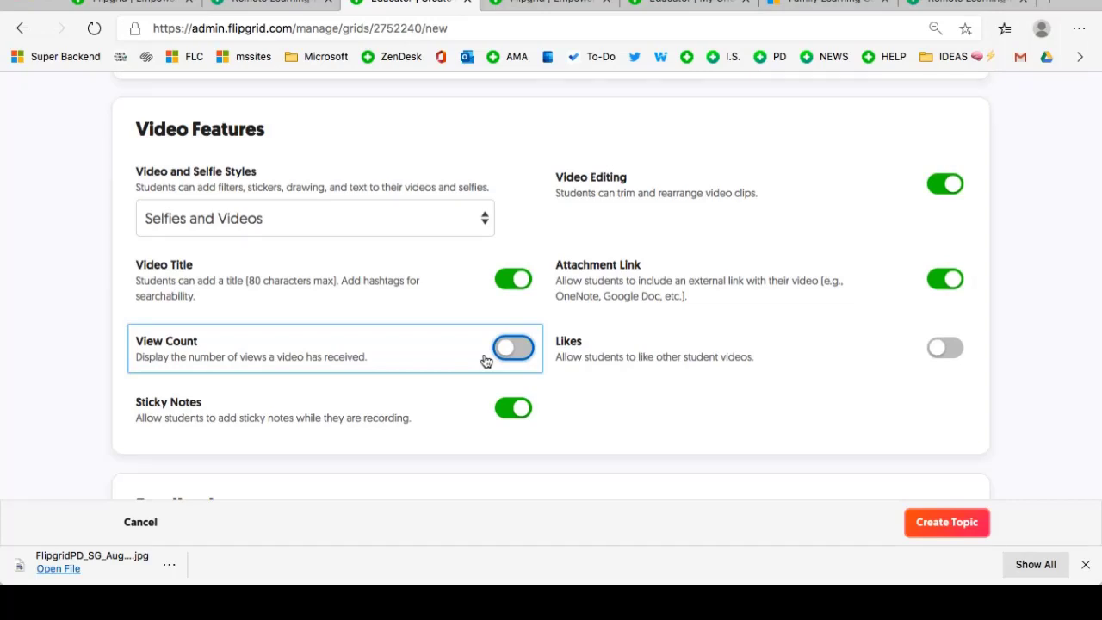
{"action": "scroll", "coordinate": [486, 360], "scroll_direction": "down", "scroll_amount": 5}
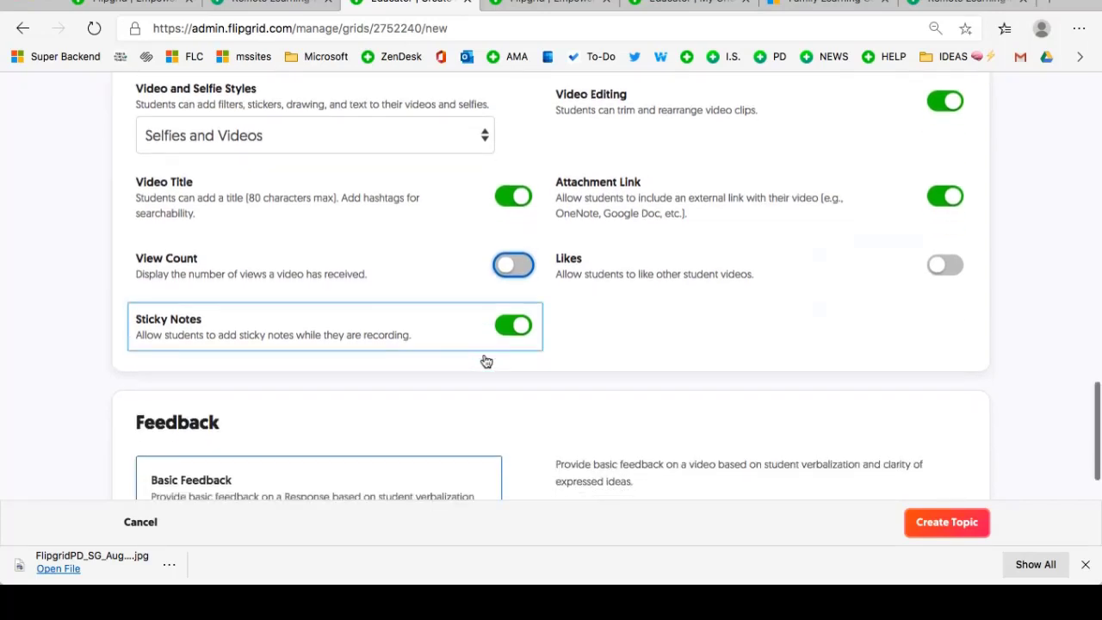
{"action": "scroll", "coordinate": [486, 361], "scroll_direction": "down", "scroll_amount": 3}
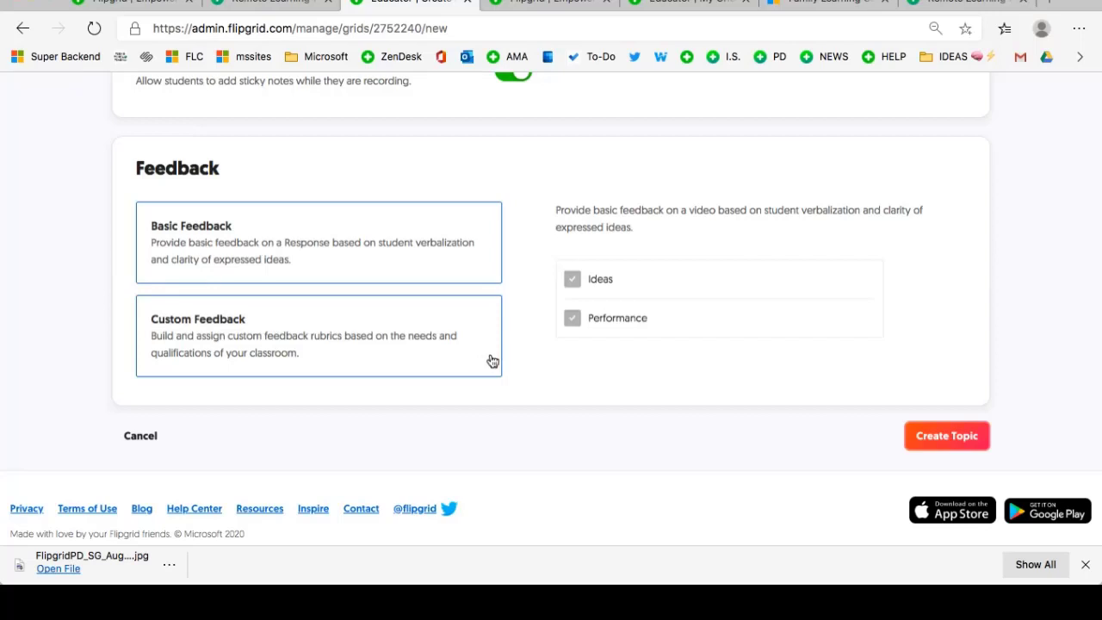
Create the Daily Check In topic, dismiss 'Your Topic is ready!', and review its details.
{"action": "left_click", "coordinate": [944, 436]}
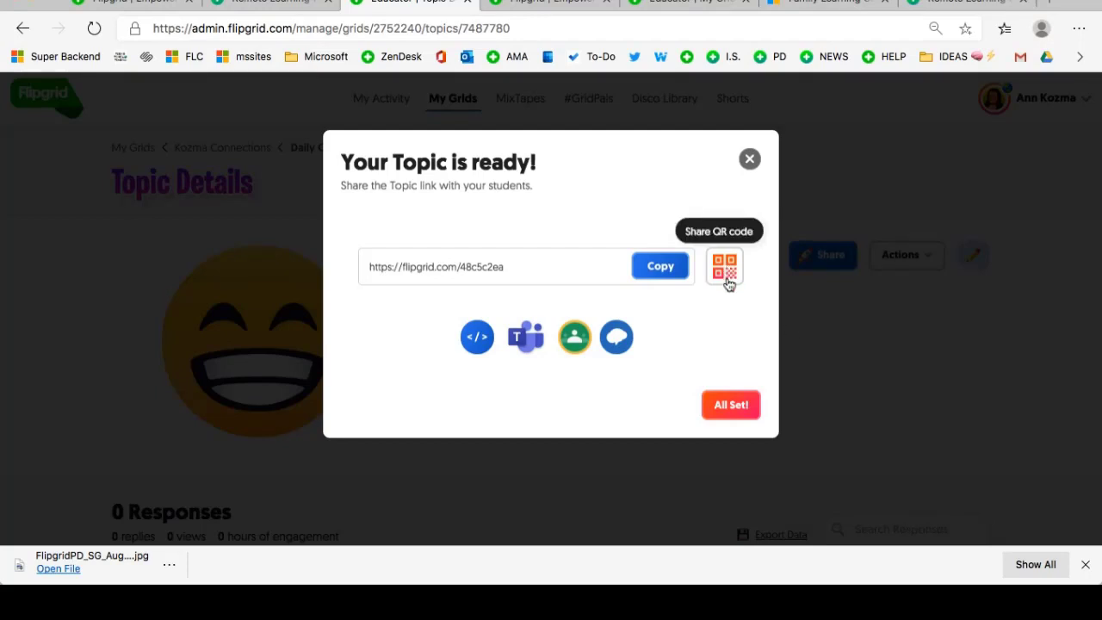
{"action": "left_click", "coordinate": [730, 404]}
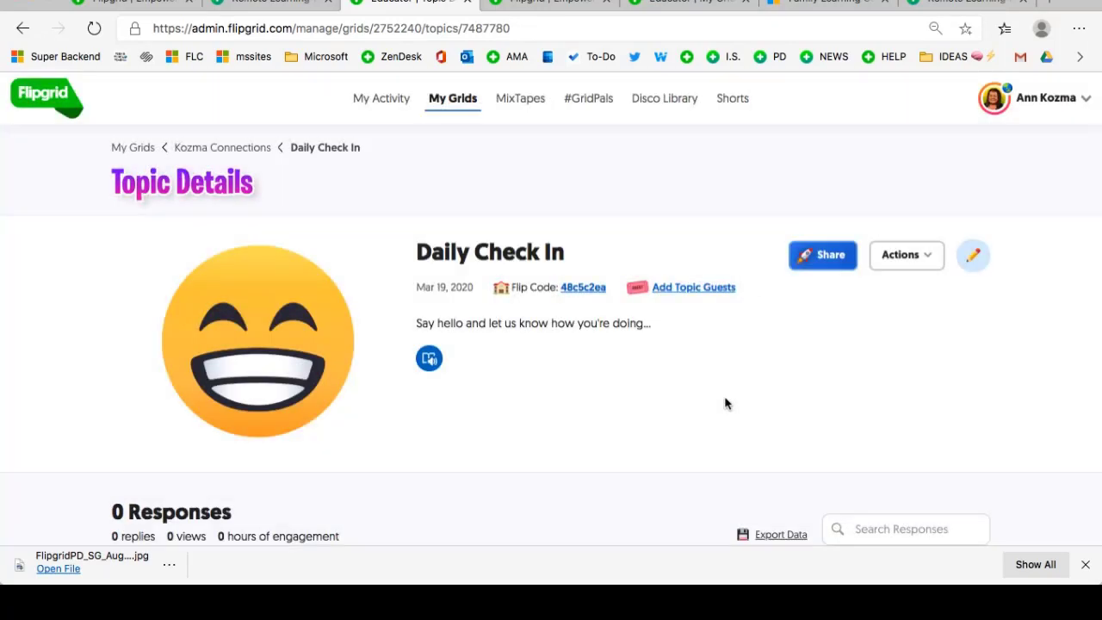
{"action": "scroll", "coordinate": [725, 404], "scroll_direction": "down", "scroll_amount": 2}
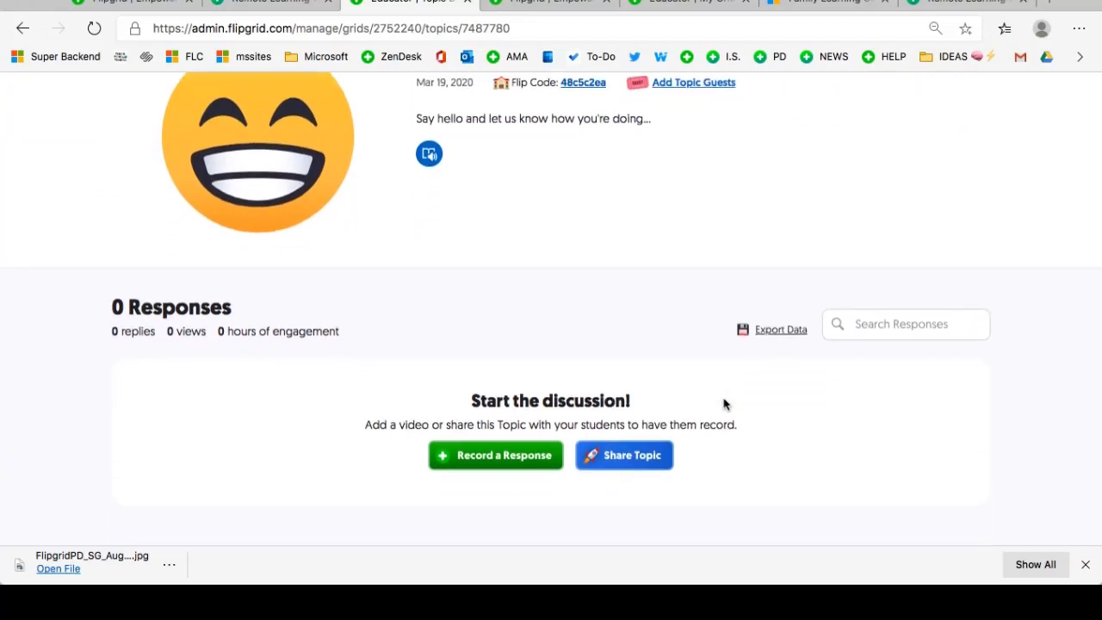
{"action": "left_click", "coordinate": [632, 472]}
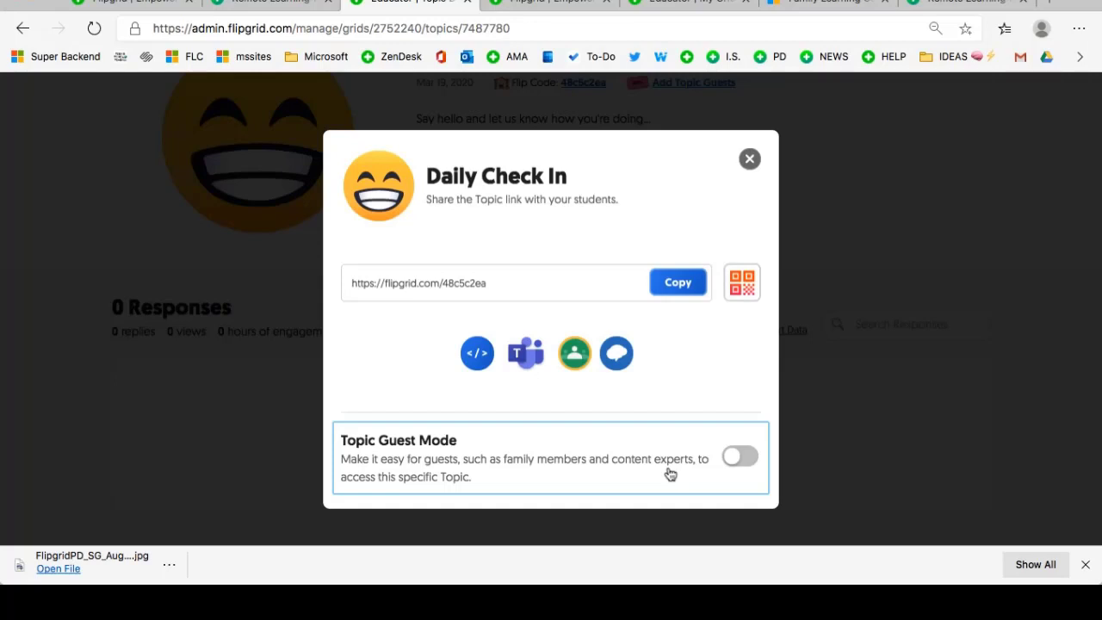
{"action": "left_click", "coordinate": [749, 160]}
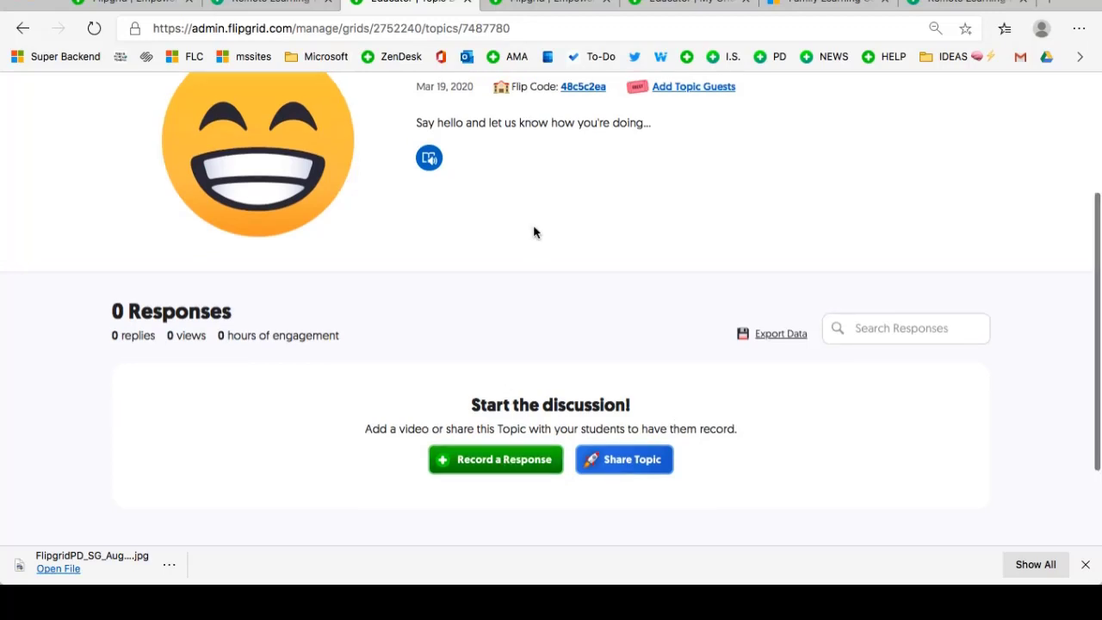
{"action": "scroll", "coordinate": [534, 233], "scroll_direction": "up", "scroll_amount": 1}
{"action": "scroll", "coordinate": [533, 232], "scroll_direction": "down", "scroll_amount": 1}
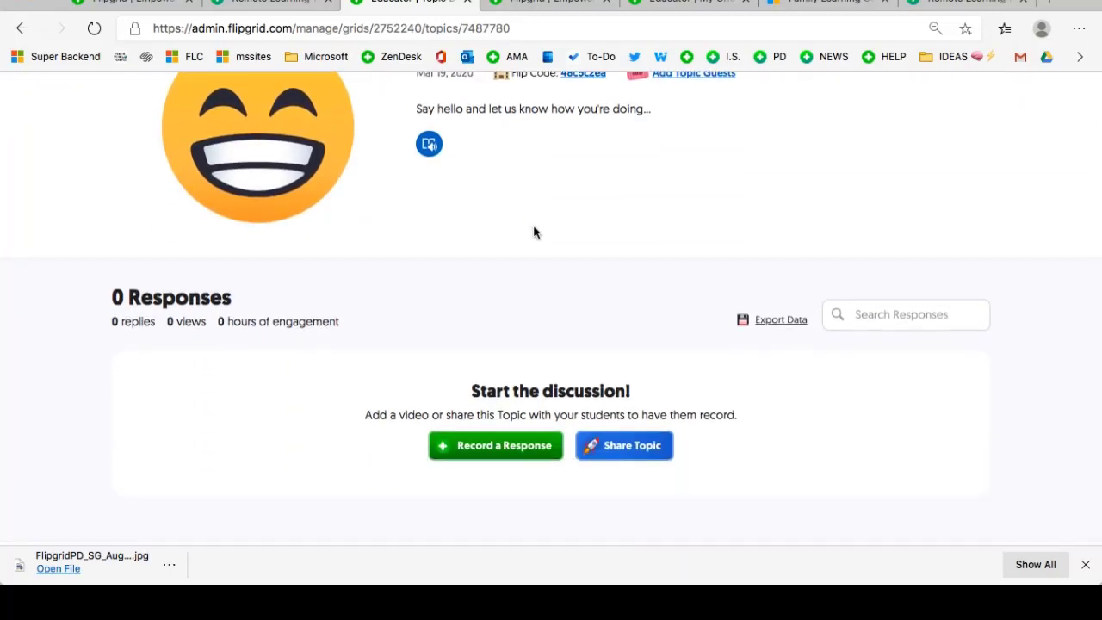
{"action": "scroll", "coordinate": [534, 233], "scroll_direction": "down", "scroll_amount": 1}
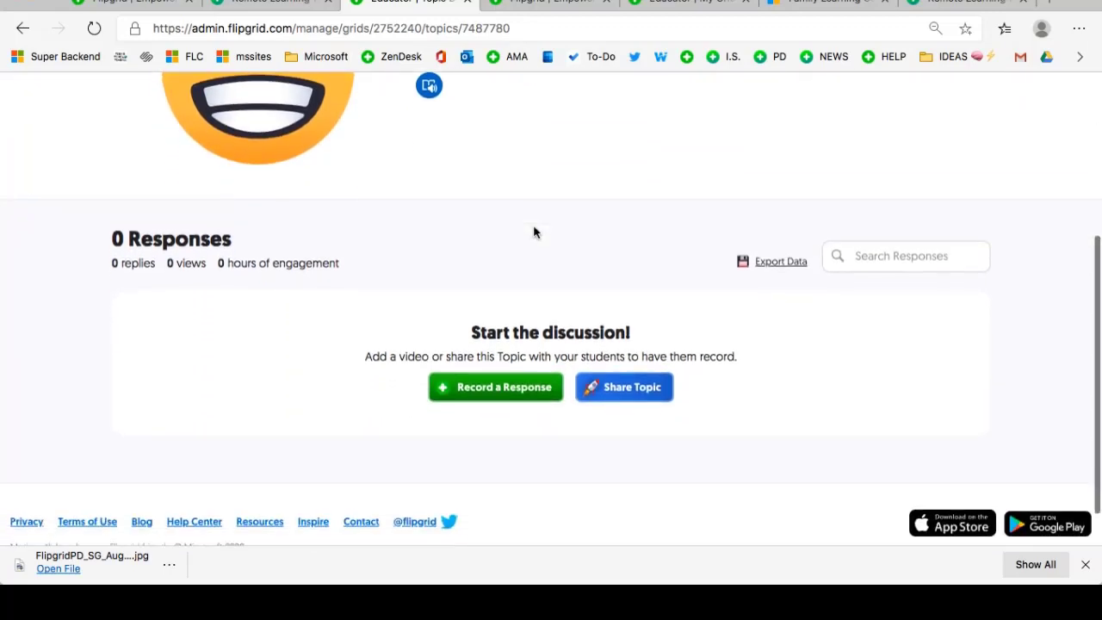
Start a response recording and try the pixelate, then purple-tint camera filters.
{"action": "left_click", "coordinate": [507, 387]}
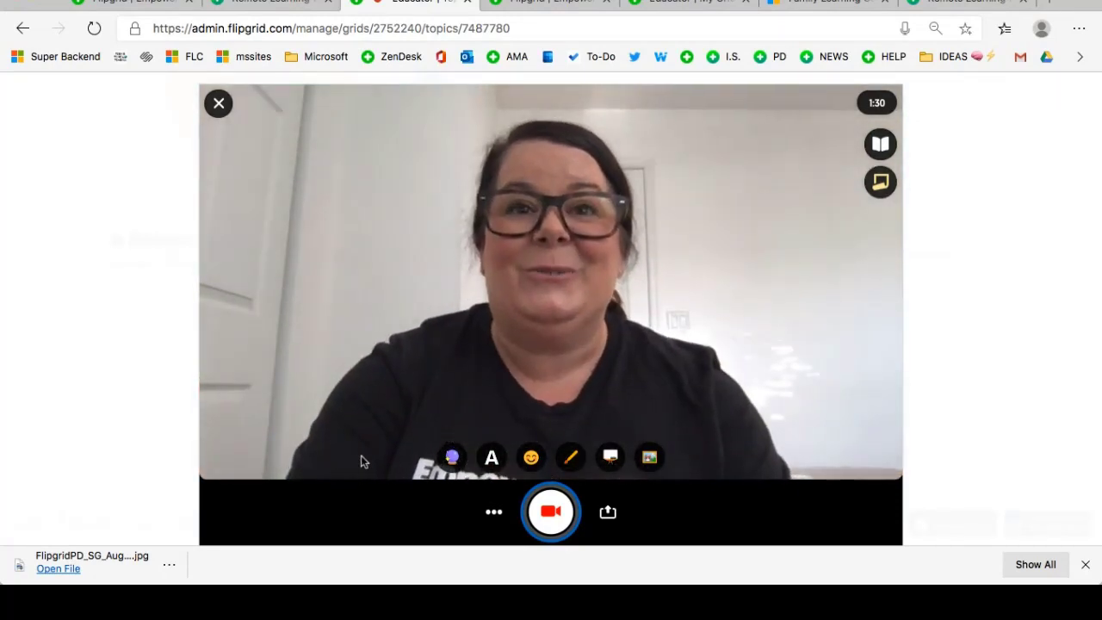
{"action": "left_click", "coordinate": [452, 459]}
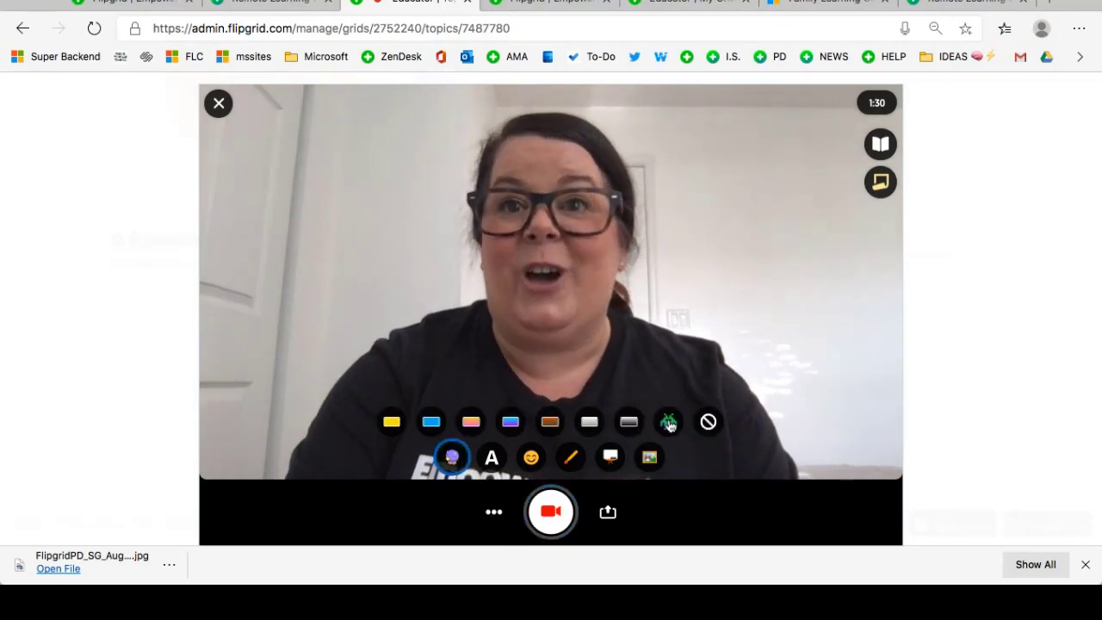
{"action": "left_click", "coordinate": [669, 423]}
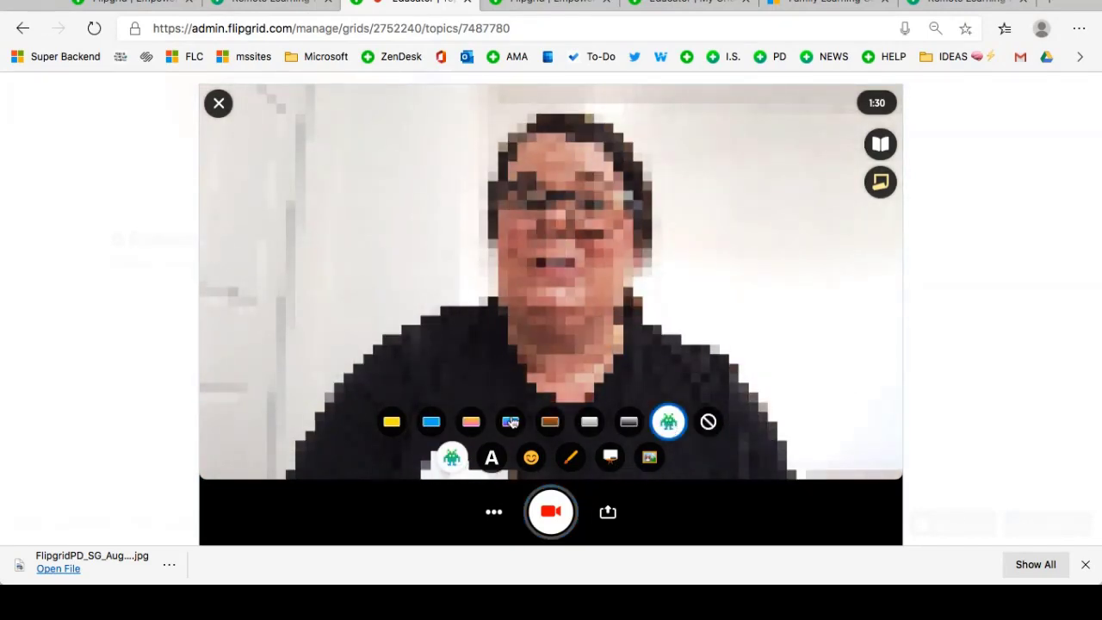
{"action": "left_click", "coordinate": [511, 421]}
Add the teacher's name as red text, then move it lower left and enlarge it.
{"action": "left_click", "coordinate": [491, 457]}
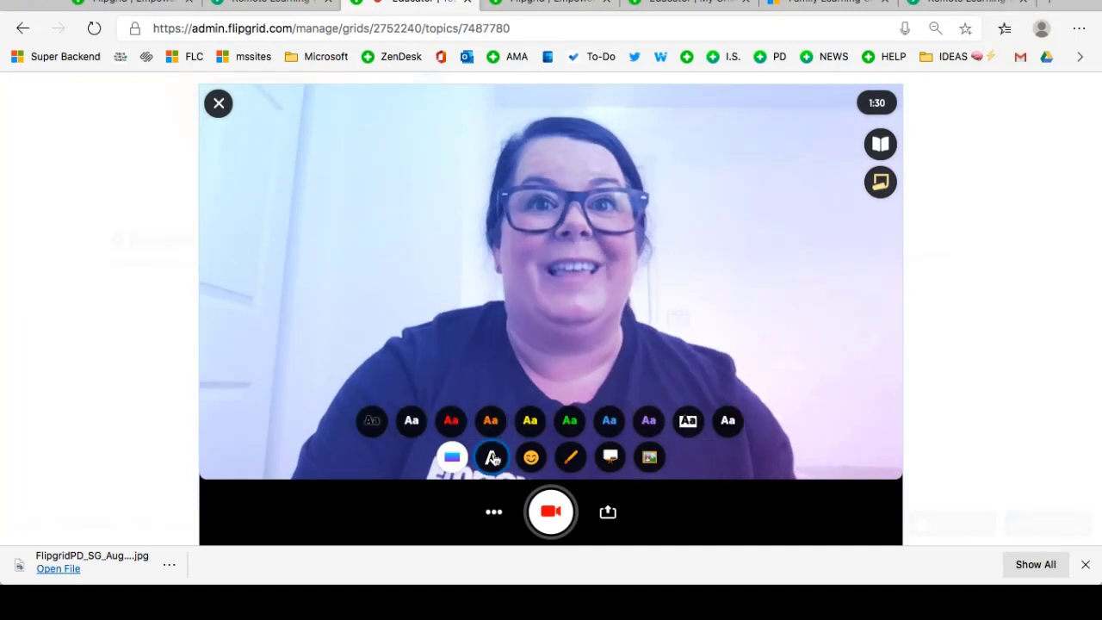
{"action": "left_click", "coordinate": [451, 420]}
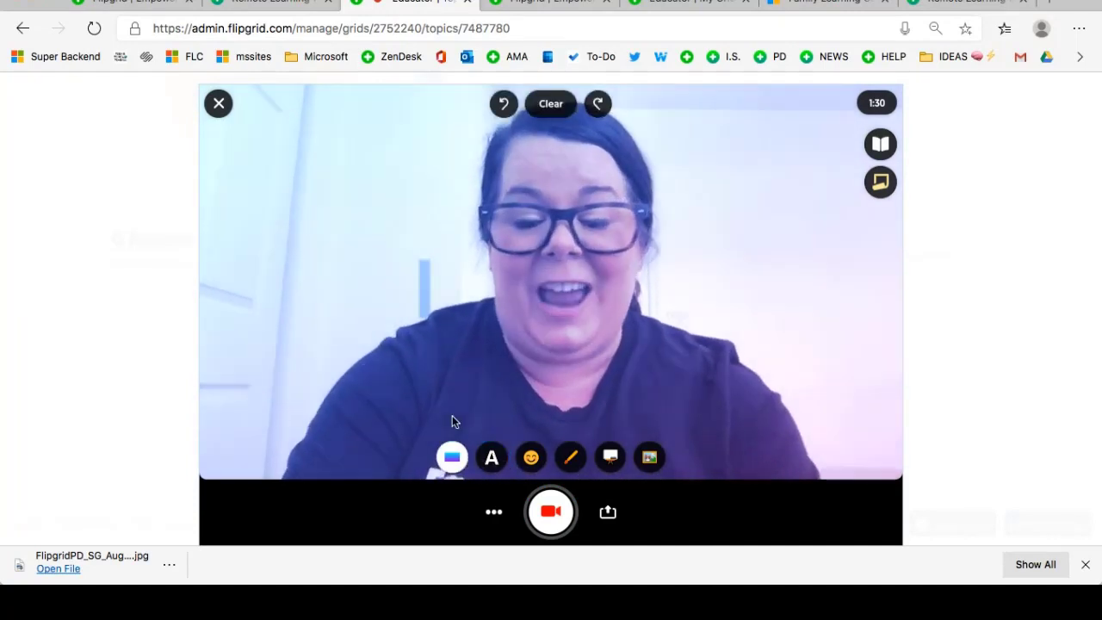
{"action": "type", "text": "Ann"}
{"action": "left_click", "coordinate": [396, 184]}
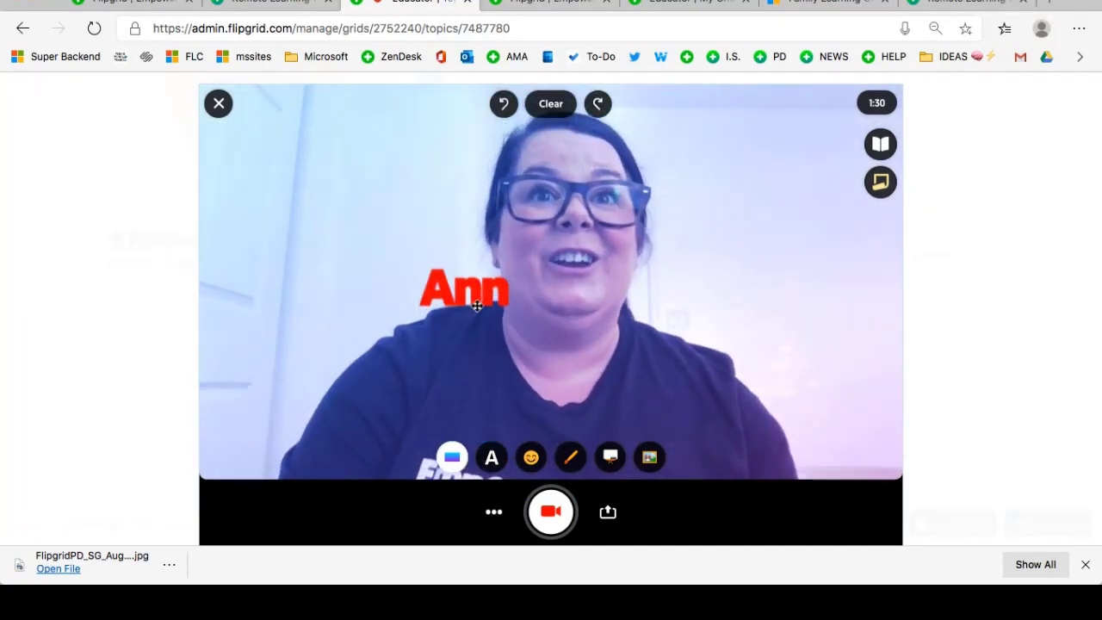
{"action": "left_click_drag", "start_coordinate": [450, 453], "coordinate": [273, 441]}
{"action": "left_click_drag", "start_coordinate": [320, 386], "coordinate": [431, 327]}
{"action": "left_click_drag", "start_coordinate": [370, 397], "coordinate": [364, 398]}
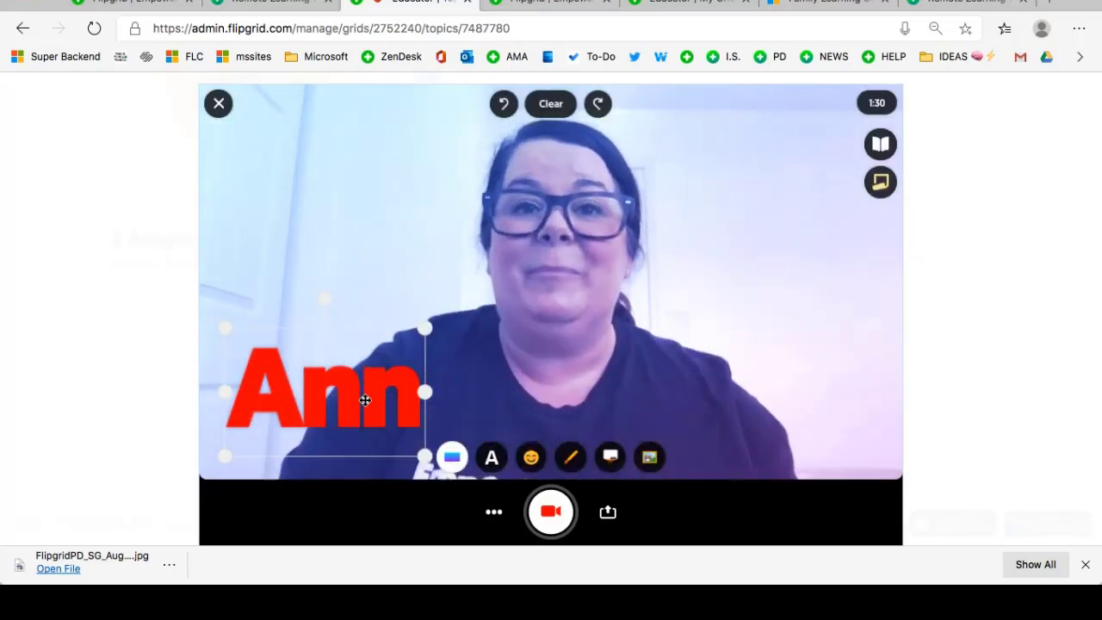
Add a grinning emoji sticker and enlarge it at the lower right.
{"action": "left_click", "coordinate": [530, 457]}
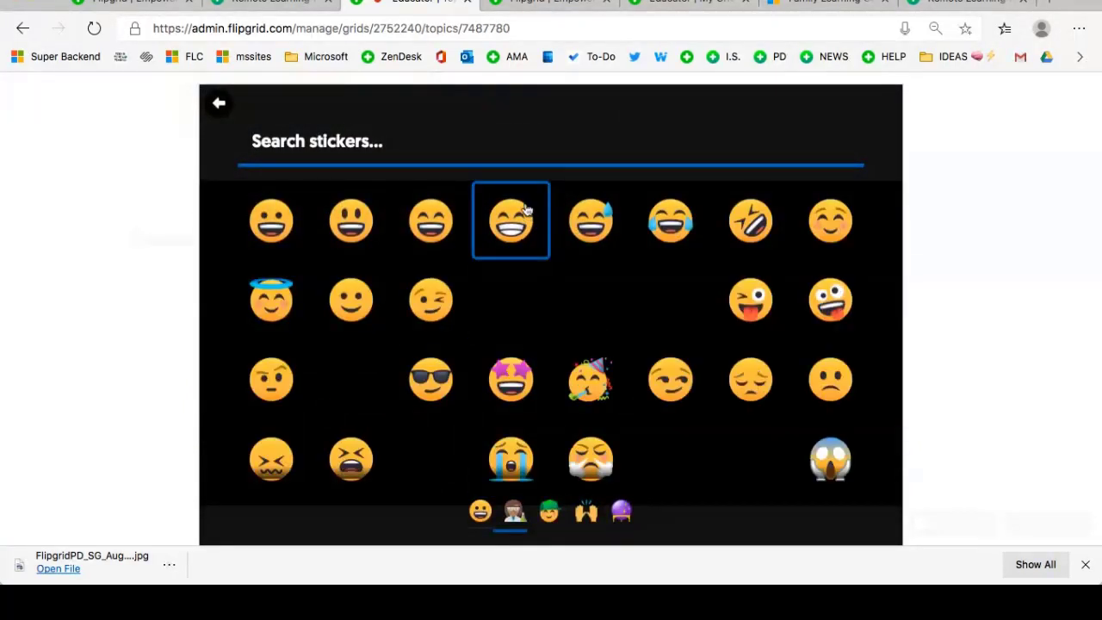
{"action": "left_click", "coordinate": [519, 206]}
{"action": "left_click_drag", "start_coordinate": [580, 308], "coordinate": [782, 442]}
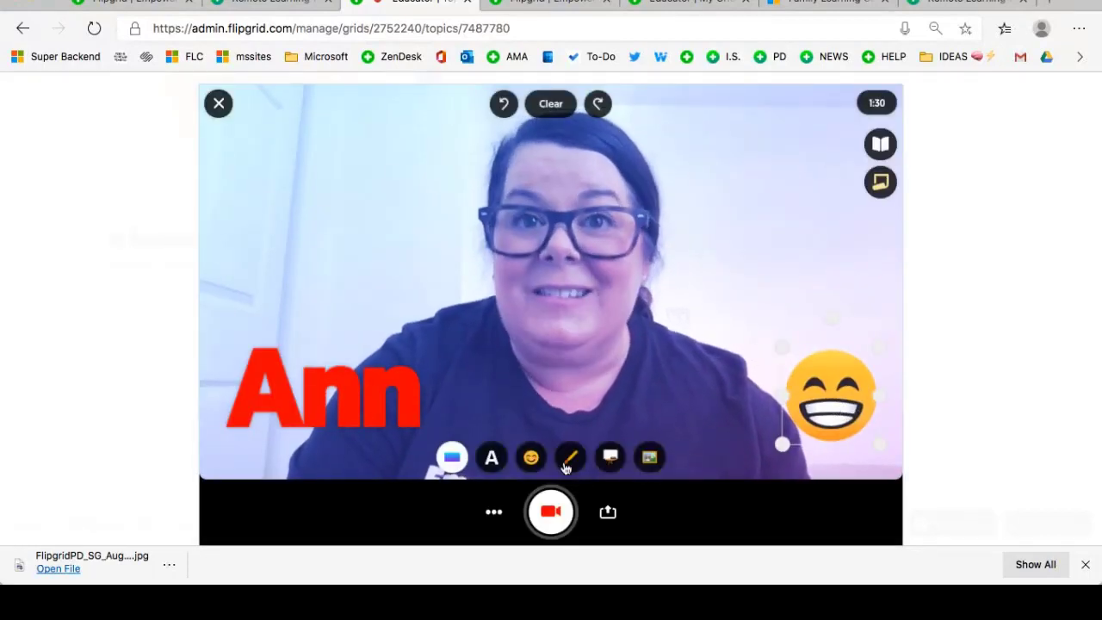
Draw a green heart with the pen at the upper left.
{"action": "left_click", "coordinate": [570, 457]}
{"action": "left_click", "coordinate": [560, 425]}
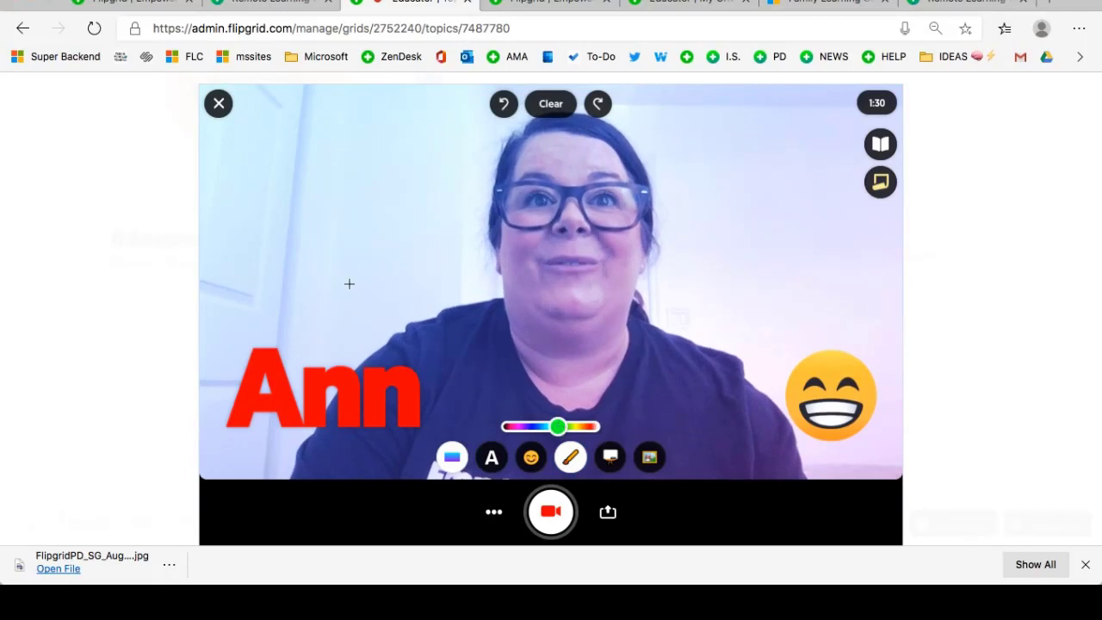
{"action": "mouse_move", "coordinate": [337, 246]}
{"action": "left_mouse_down"}
{"action": "mouse_move", "coordinate": [263, 203]}
{"action": "mouse_move", "coordinate": [342, 224]}
{"action": "left_mouse_up"}
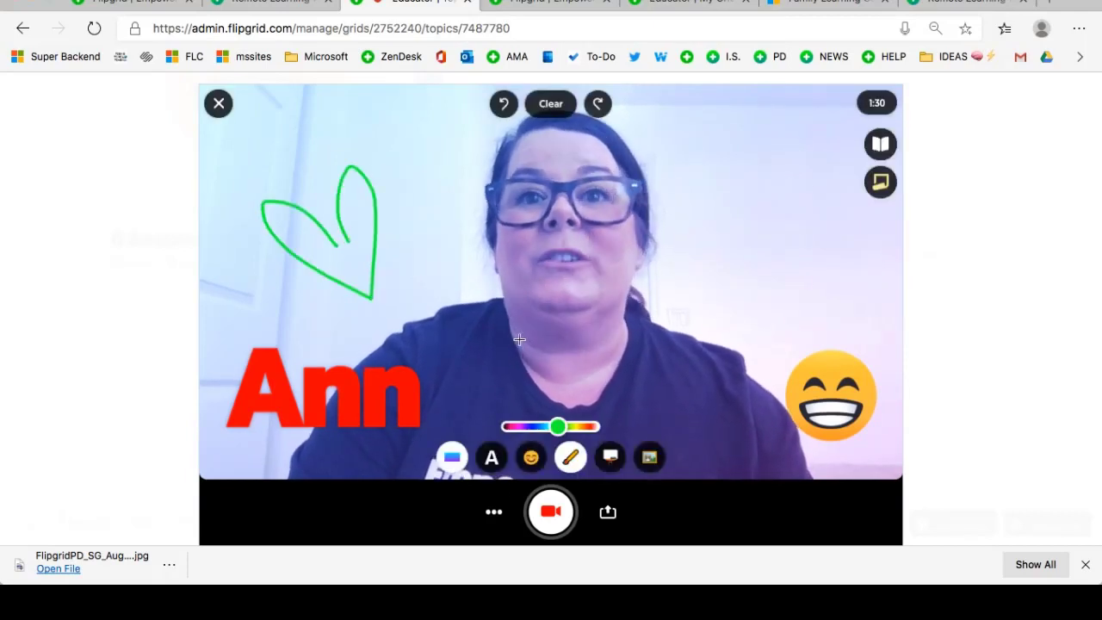
Try the black board over the camera, then clear the board.
{"action": "left_click", "coordinate": [613, 458]}
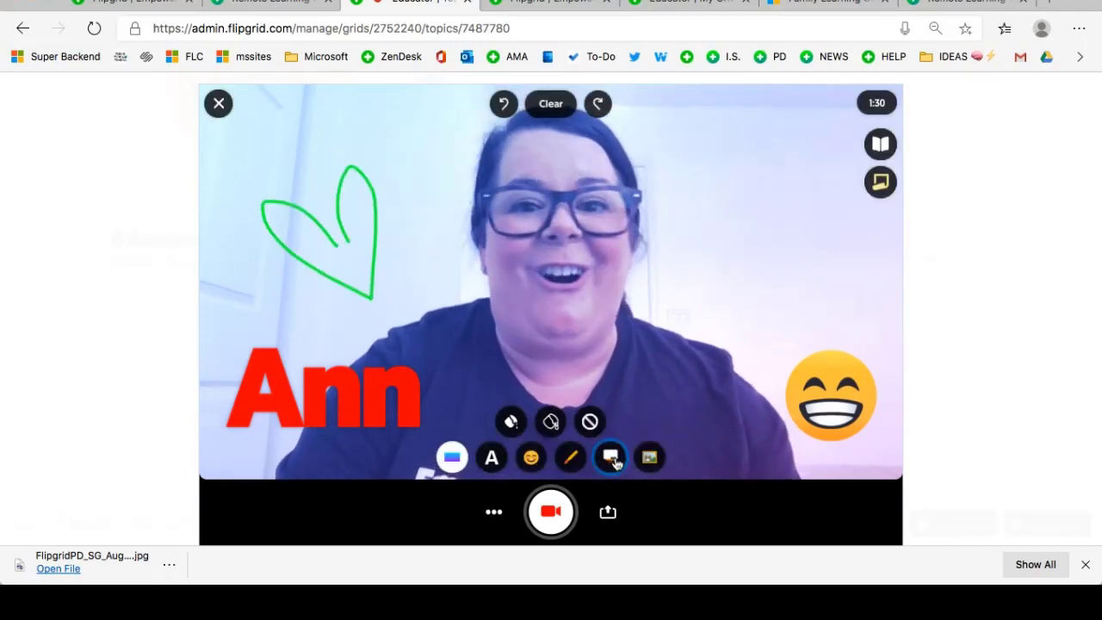
{"action": "left_click", "coordinate": [550, 421]}
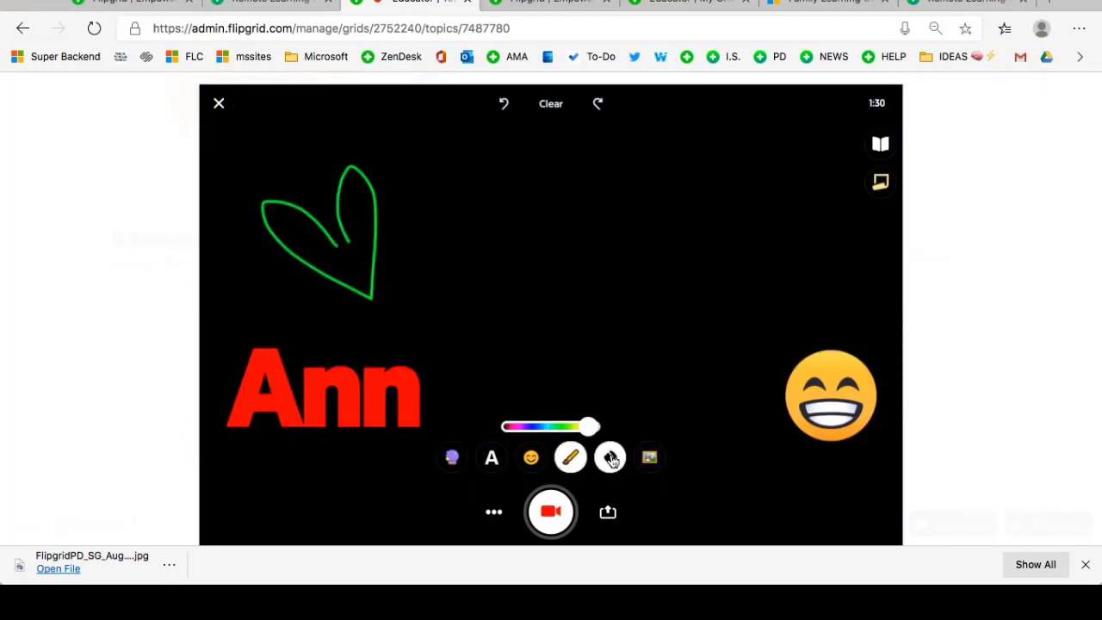
{"action": "left_click", "coordinate": [609, 456]}
{"action": "left_click", "coordinate": [590, 421]}
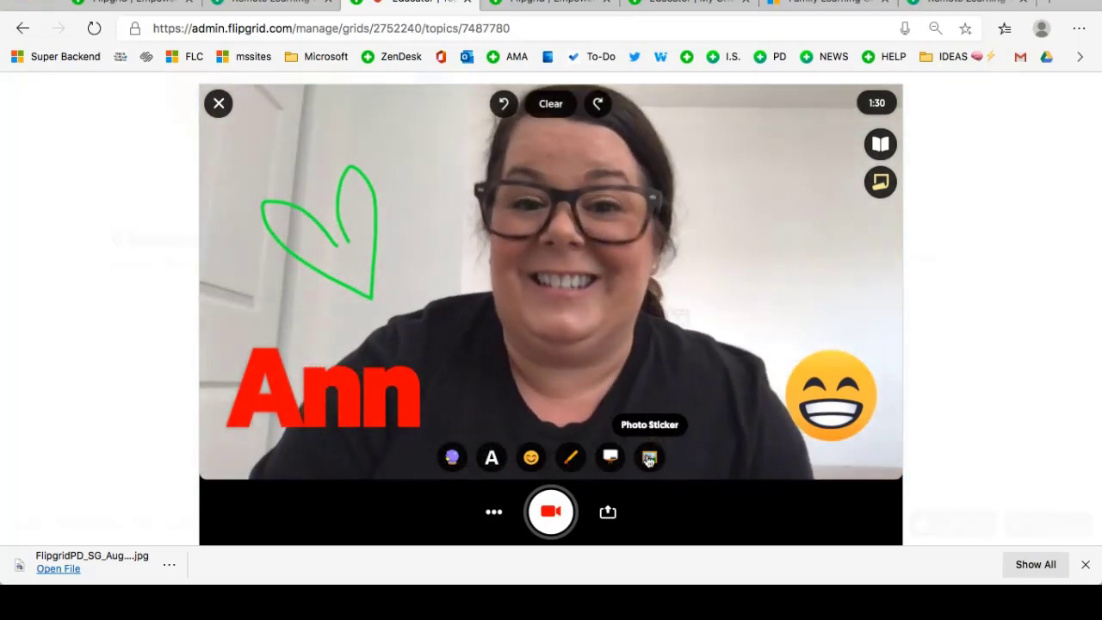
Record the decorated clip, pause it, and stop the preview playback on the review screen.
{"action": "left_click", "coordinate": [555, 520]}
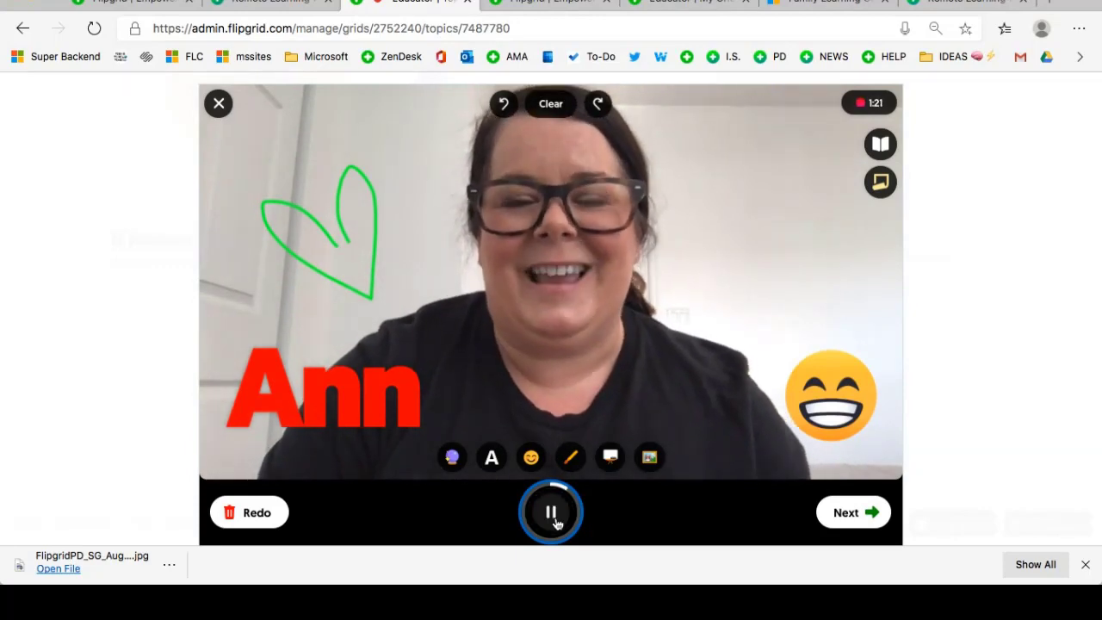
{"action": "left_click", "coordinate": [556, 521]}
{"action": "left_click", "coordinate": [887, 517]}
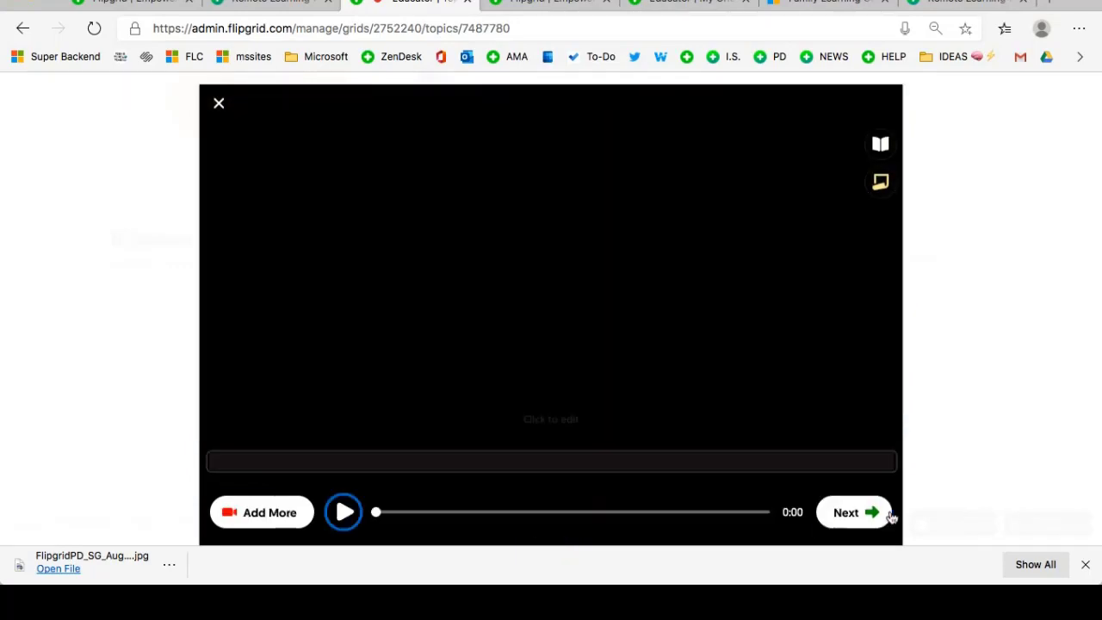
{"action": "left_click", "coordinate": [341, 512]}
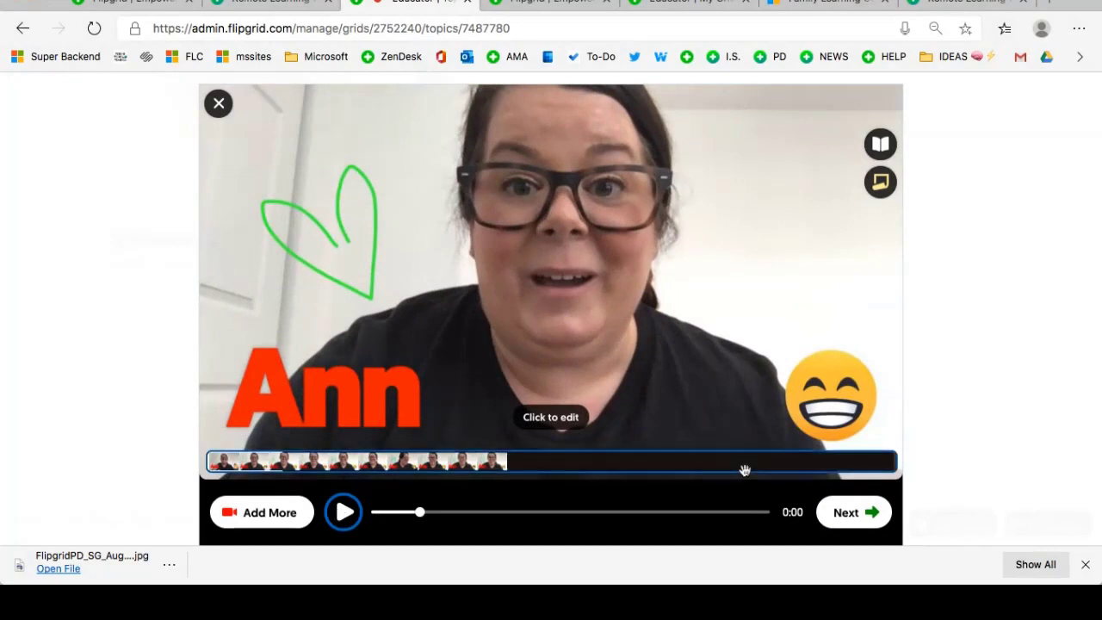
Take a selfie cover and submit the video under the default display name.
{"action": "left_click", "coordinate": [855, 519]}
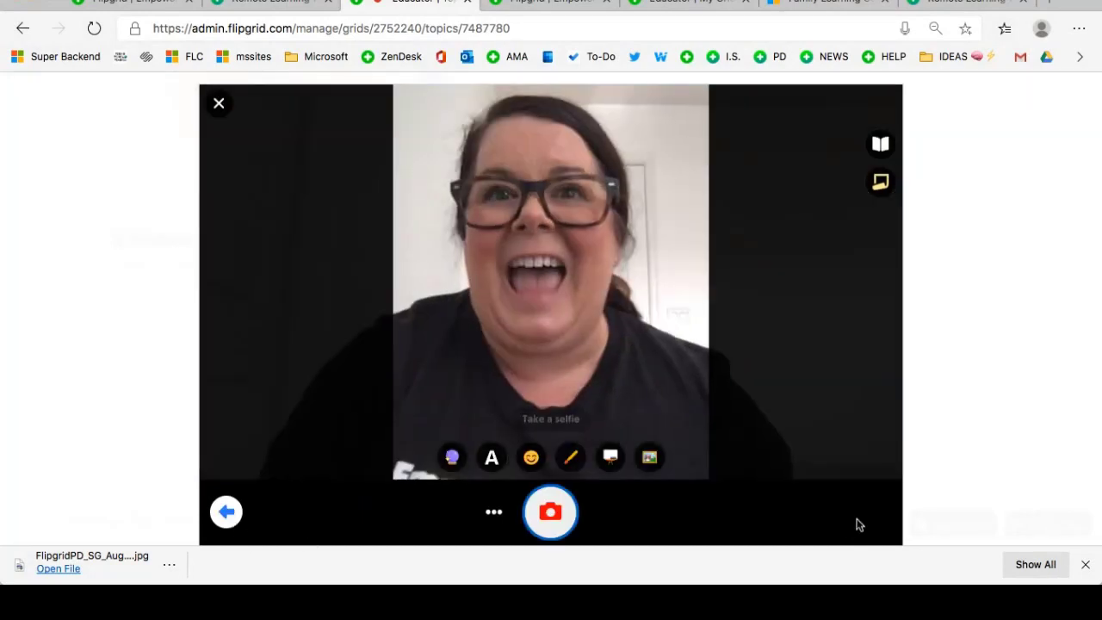
{"action": "left_click", "coordinate": [560, 525]}
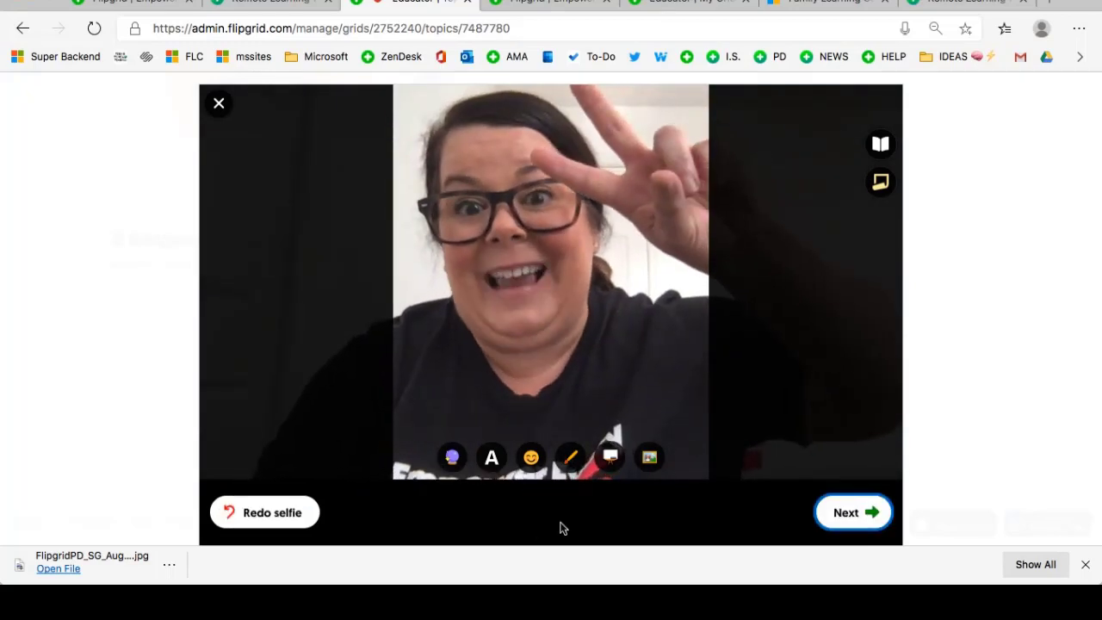
{"action": "left_click", "coordinate": [856, 514]}
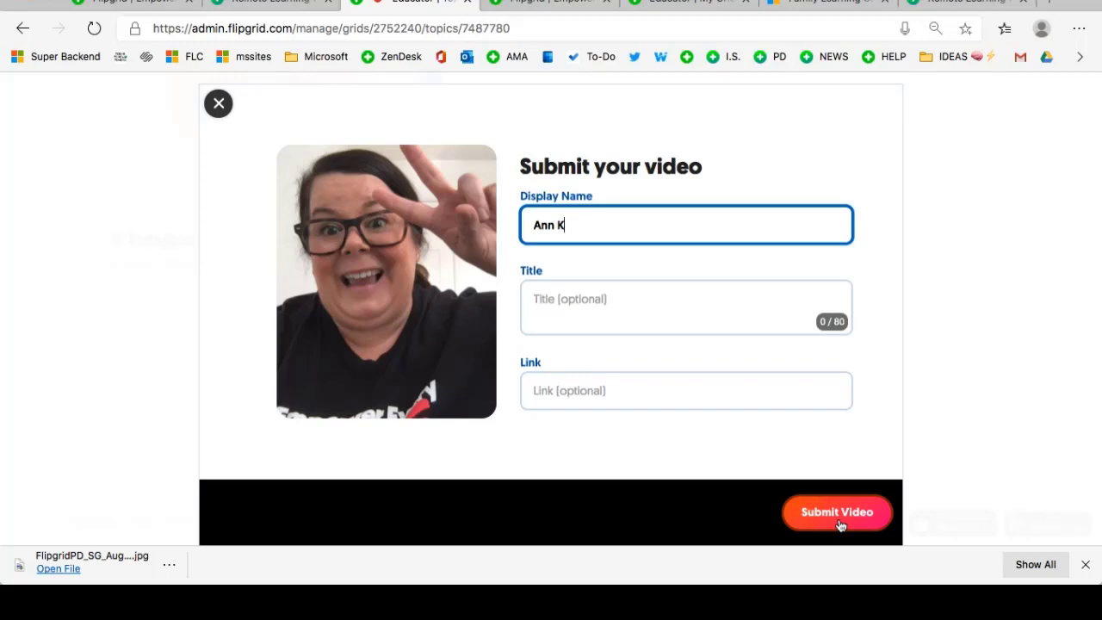
{"action": "left_click", "coordinate": [840, 525]}
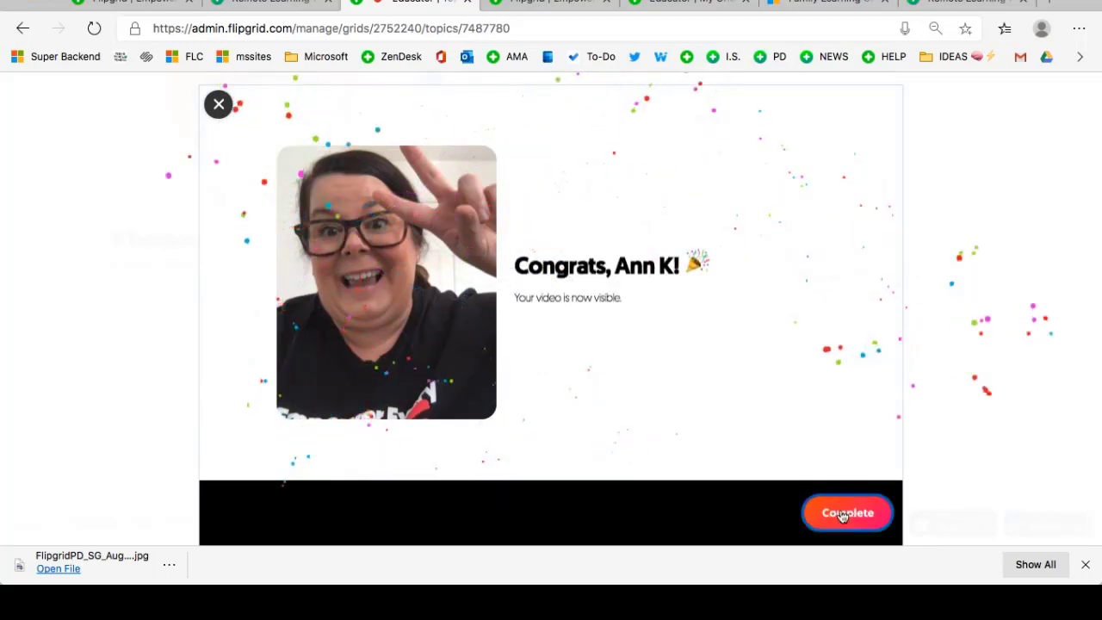
{"action": "left_click", "coordinate": [843, 515]}
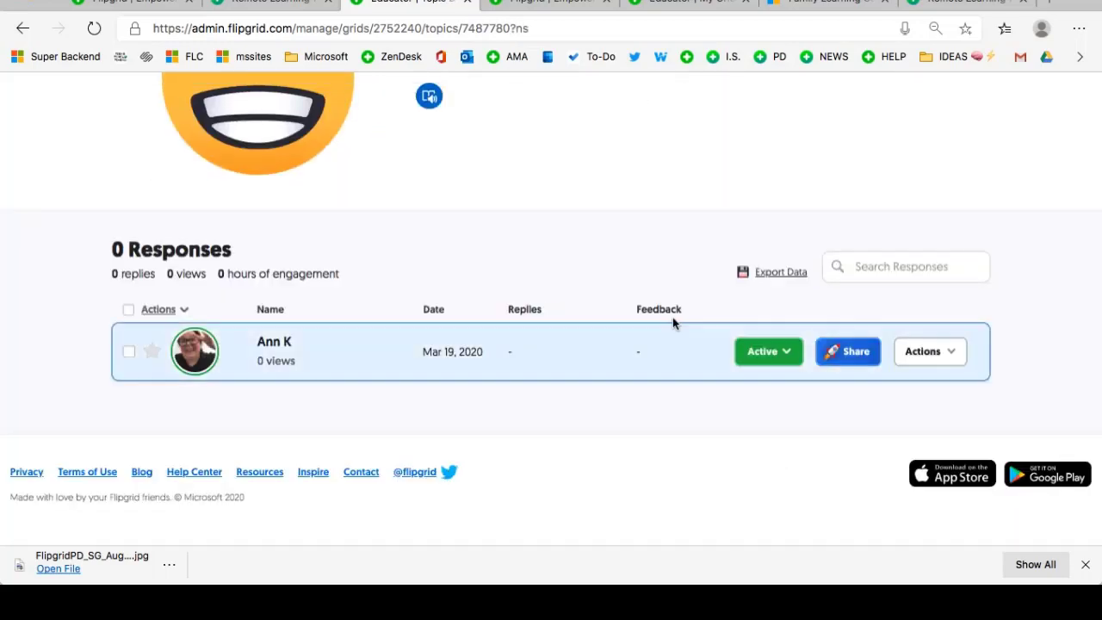
Open the teacher's posted response, play and pause it, then close it back to Topic Details.
{"action": "scroll", "coordinate": [673, 322], "scroll_direction": "up", "scroll_amount": 2}
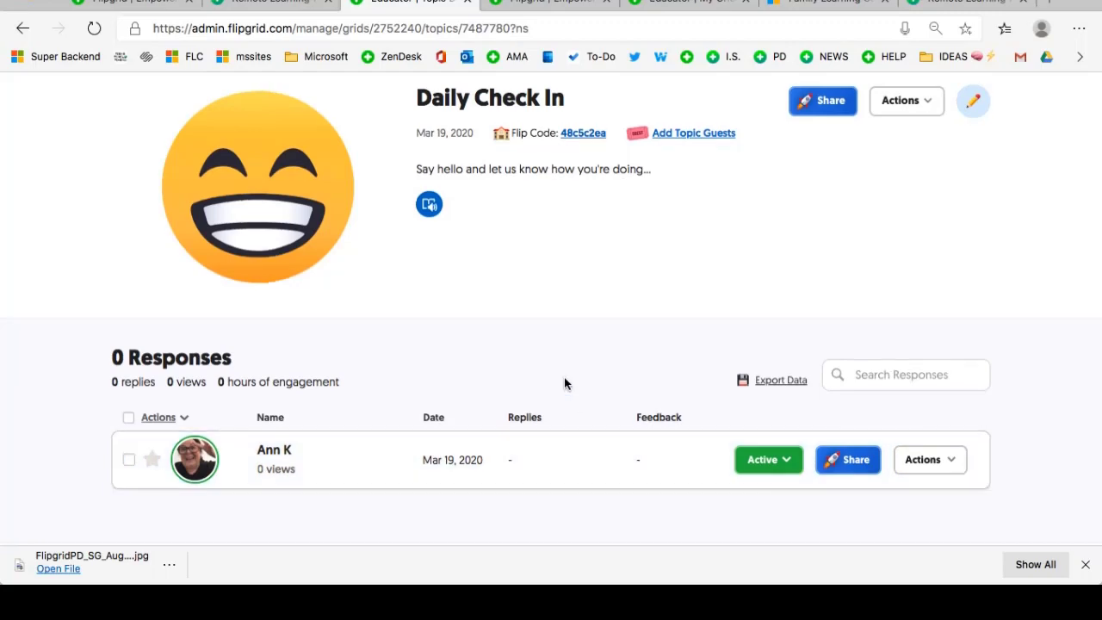
{"action": "scroll", "coordinate": [563, 382], "scroll_direction": "up", "scroll_amount": 1}
{"action": "left_click", "coordinate": [552, 499]}
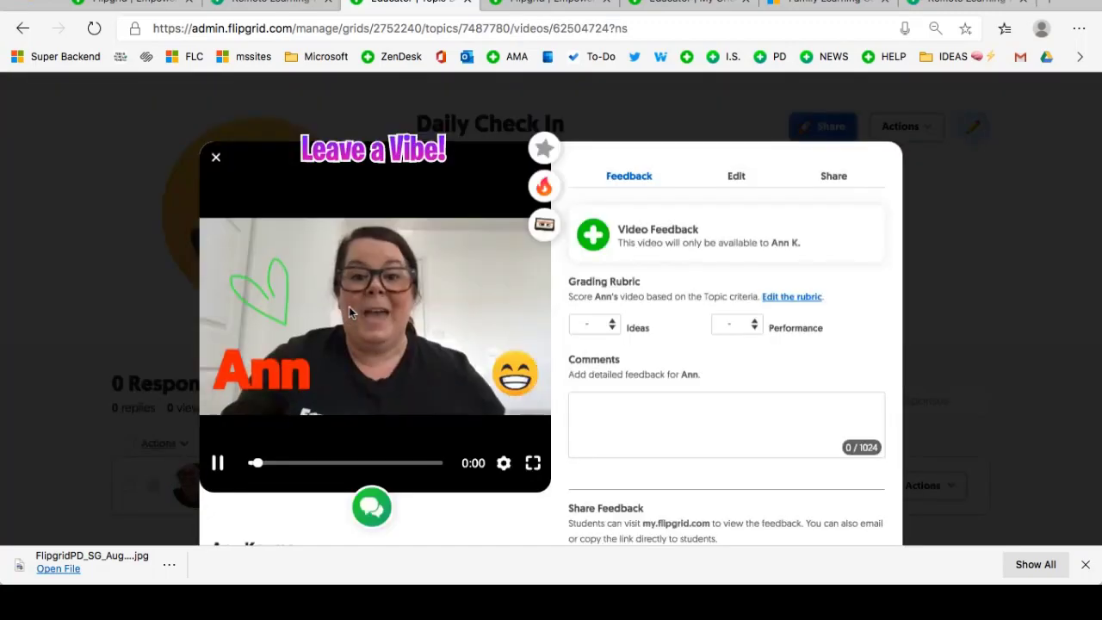
{"action": "left_click", "coordinate": [217, 463]}
{"action": "left_click", "coordinate": [217, 463]}
{"action": "scroll", "coordinate": [217, 464], "scroll_direction": "down", "scroll_amount": 1}
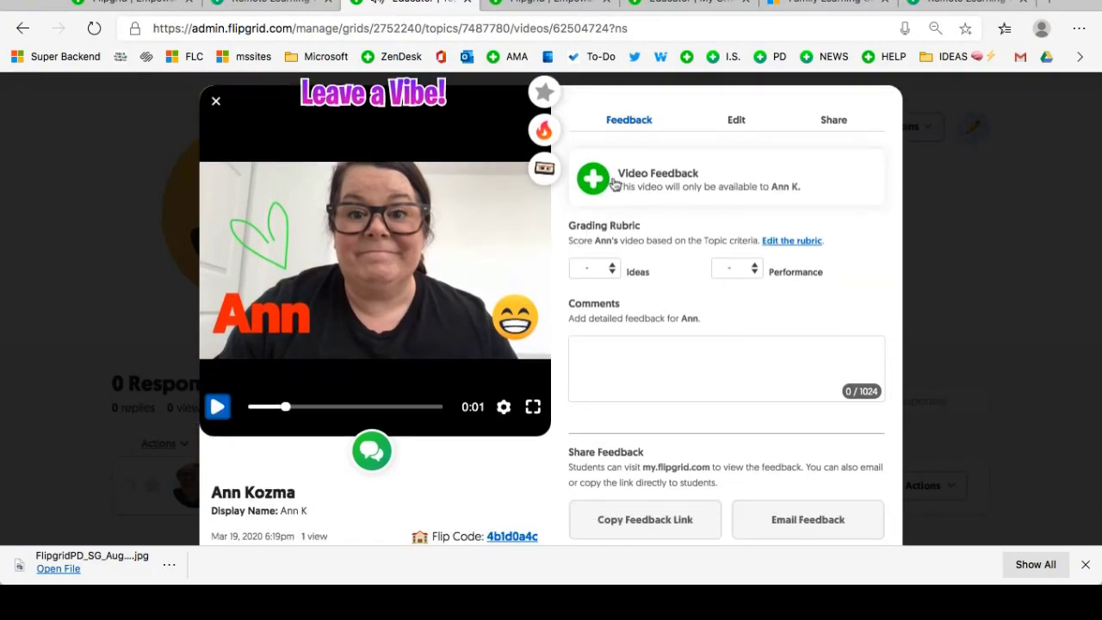
{"action": "scroll", "coordinate": [667, 439], "scroll_direction": "down", "scroll_amount": 1}
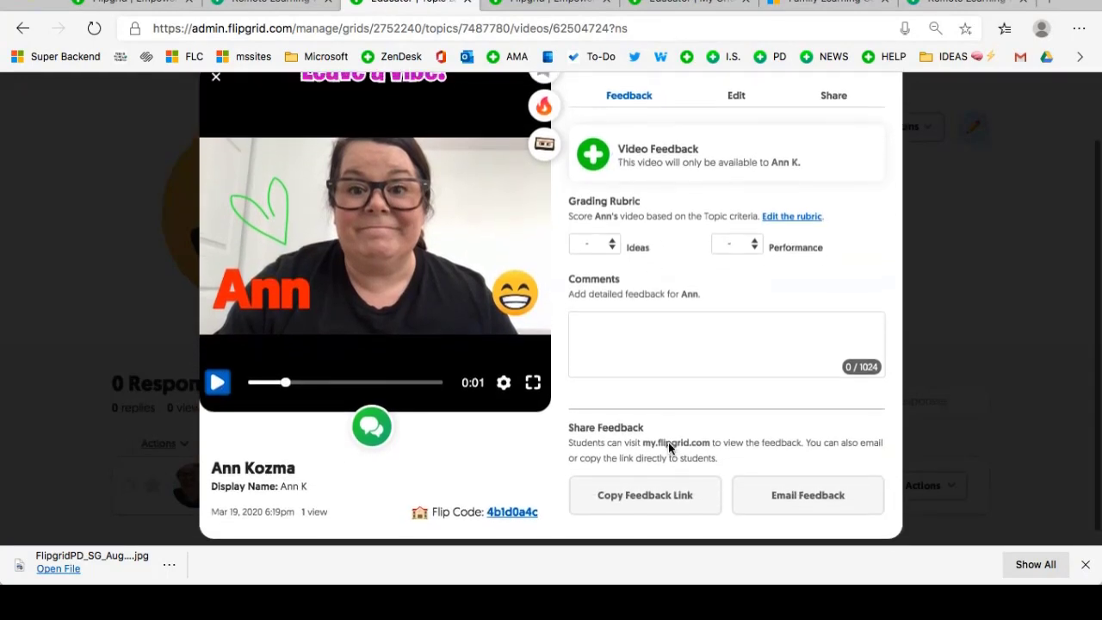
{"action": "scroll", "coordinate": [668, 441], "scroll_direction": "up", "scroll_amount": 1}
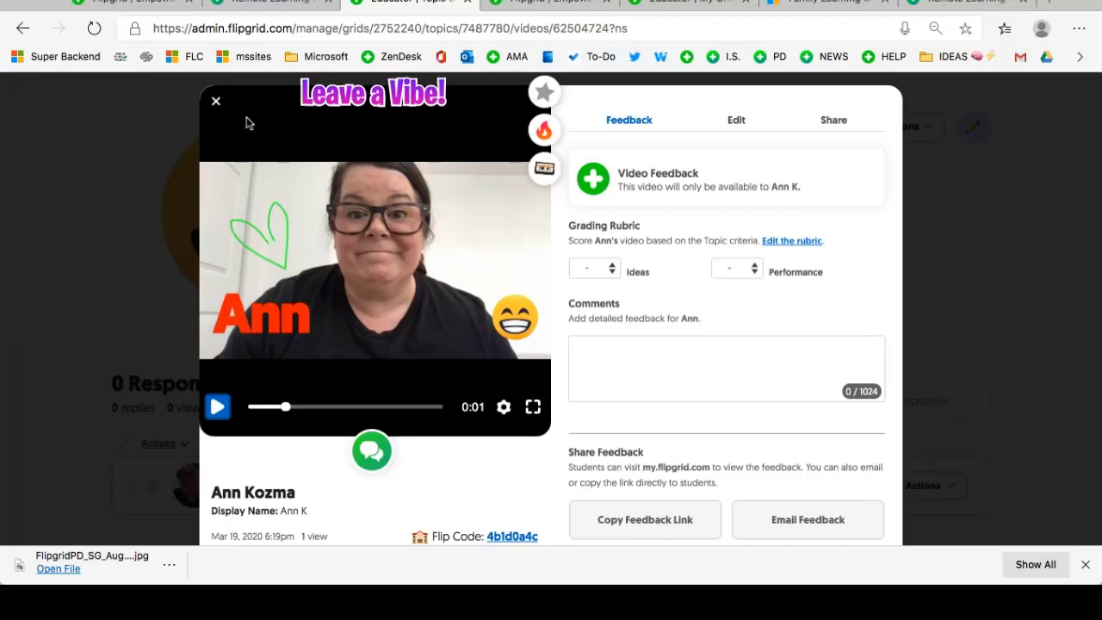
{"action": "left_click", "coordinate": [216, 103]}
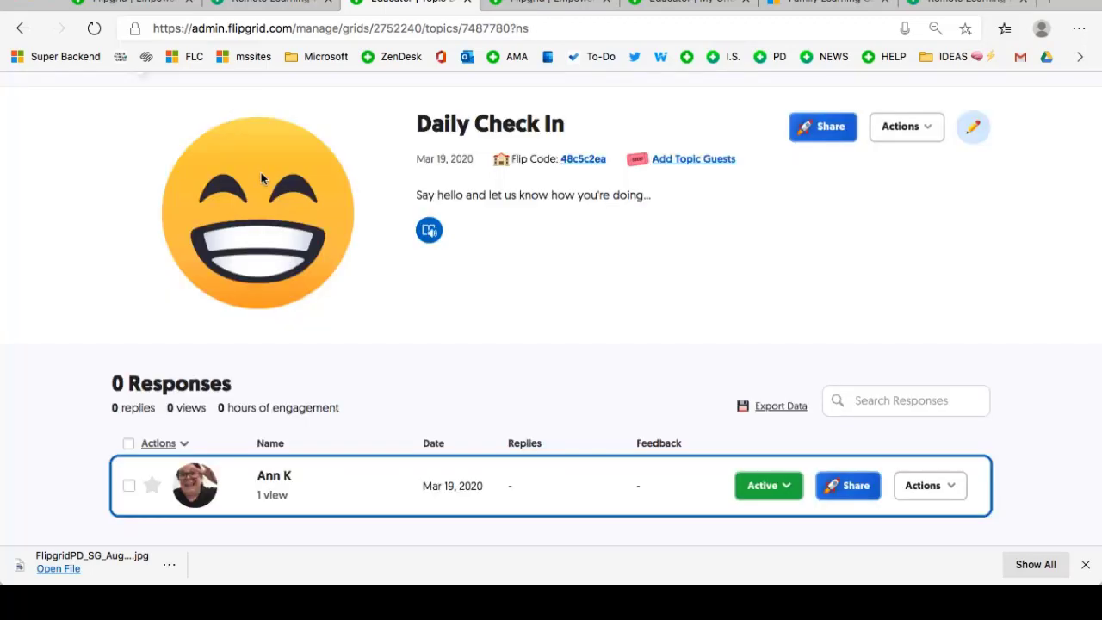
{"action": "scroll", "coordinate": [261, 177], "scroll_direction": "up", "scroll_amount": 3}
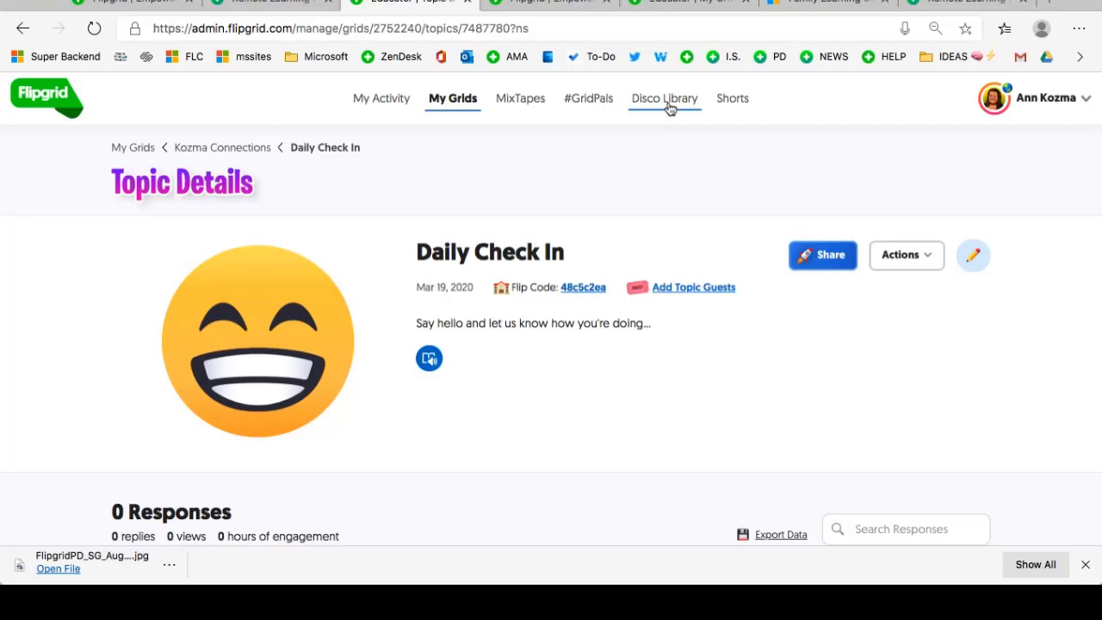
Find 'Would You Rather...?!' in the Learning From Home playlist and add it unchanged to the class grid.
{"action": "left_click", "coordinate": [668, 102]}
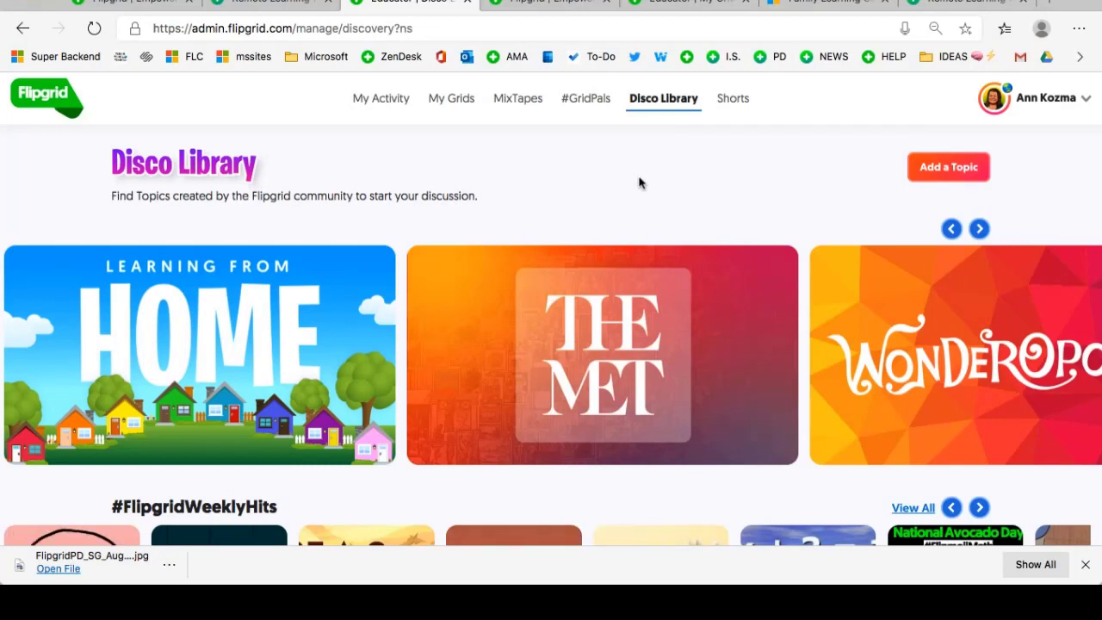
{"action": "left_click", "coordinate": [314, 344]}
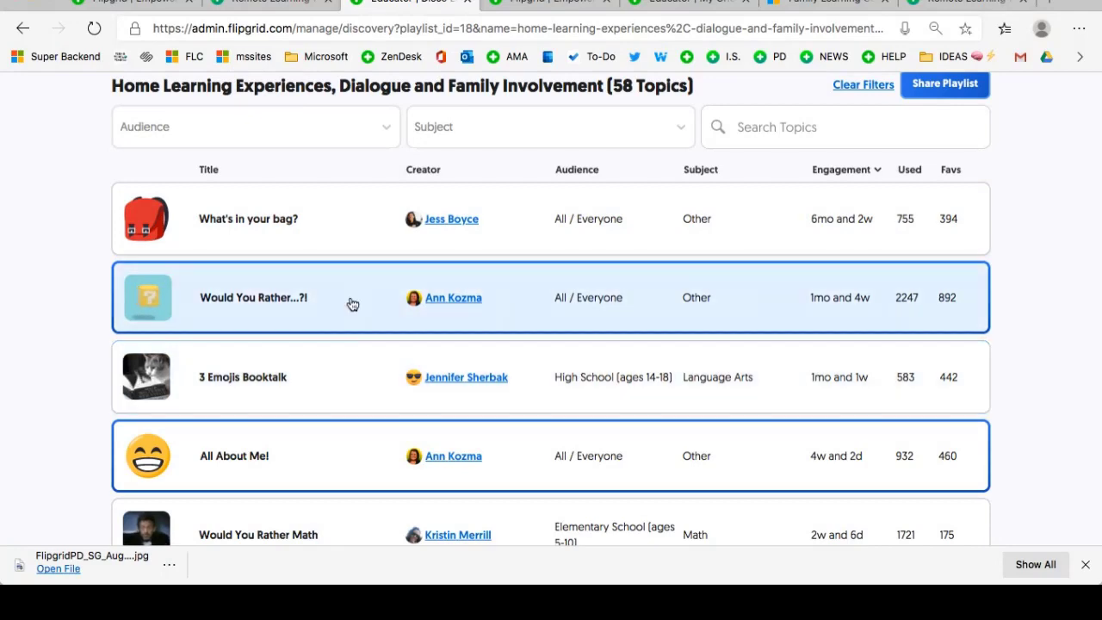
{"action": "left_click", "coordinate": [351, 297]}
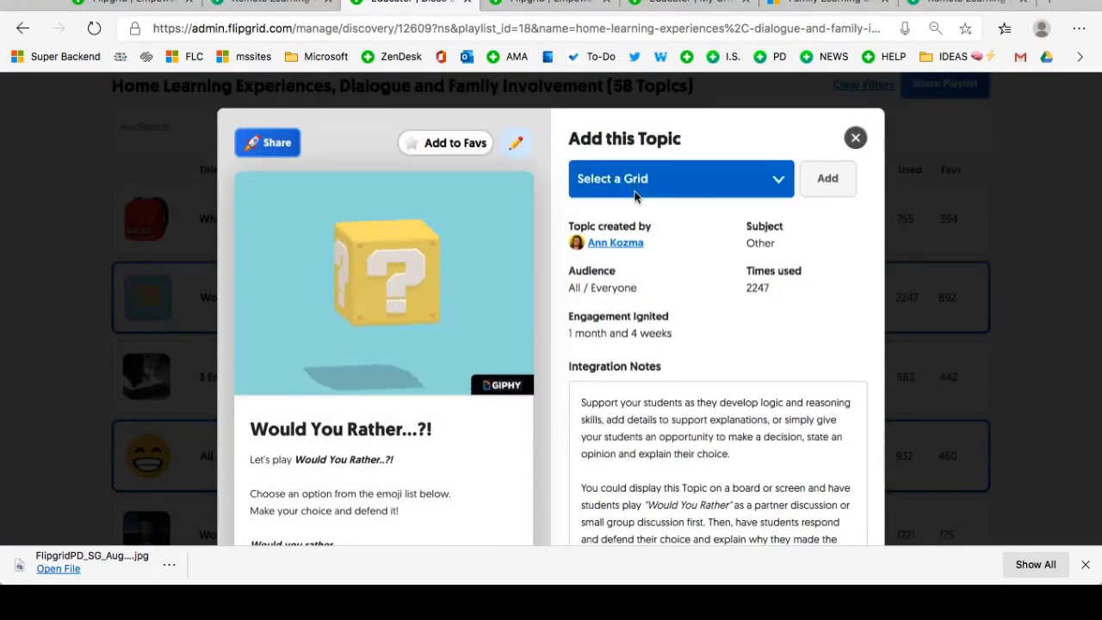
{"action": "left_click", "coordinate": [632, 181]}
{"action": "left_click", "coordinate": [827, 178]}
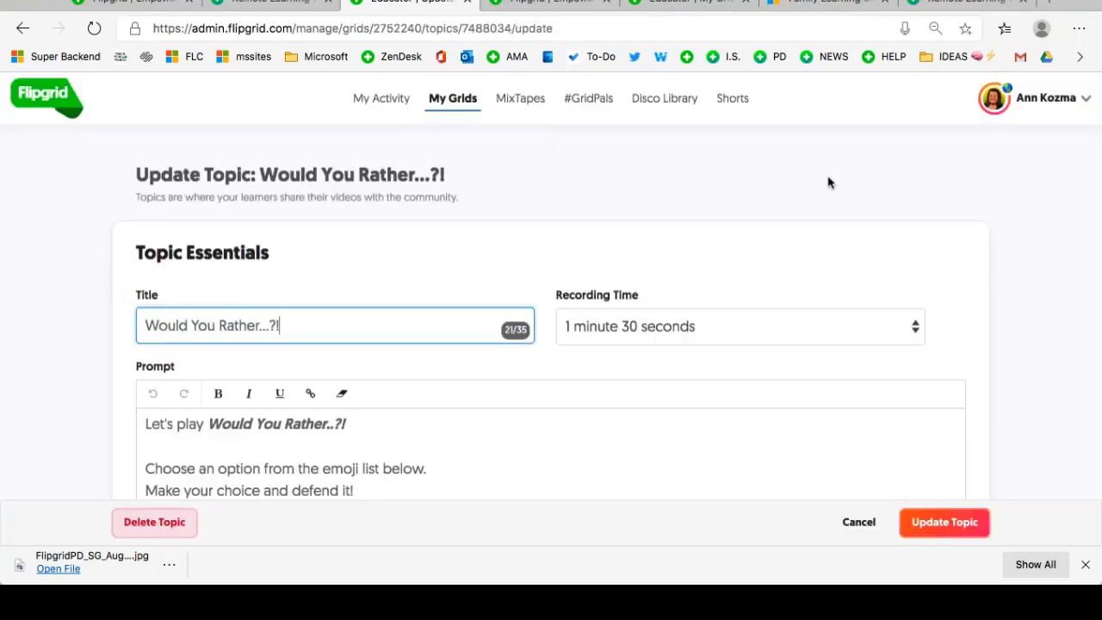
{"action": "scroll", "coordinate": [710, 359], "scroll_direction": "down", "scroll_amount": 5}
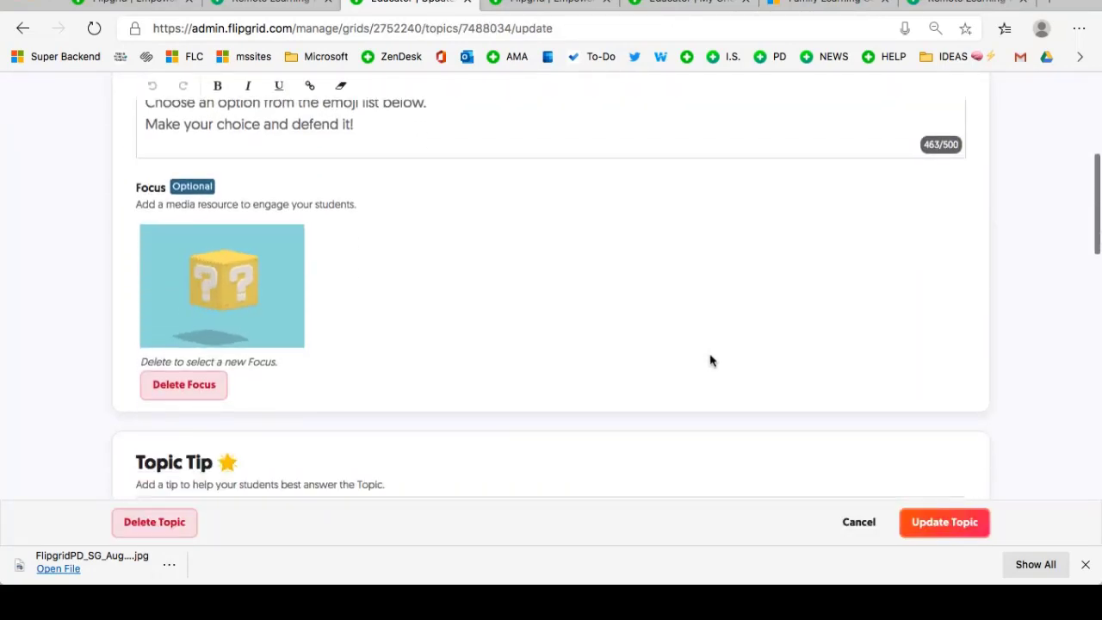
{"action": "left_click", "coordinate": [934, 521]}
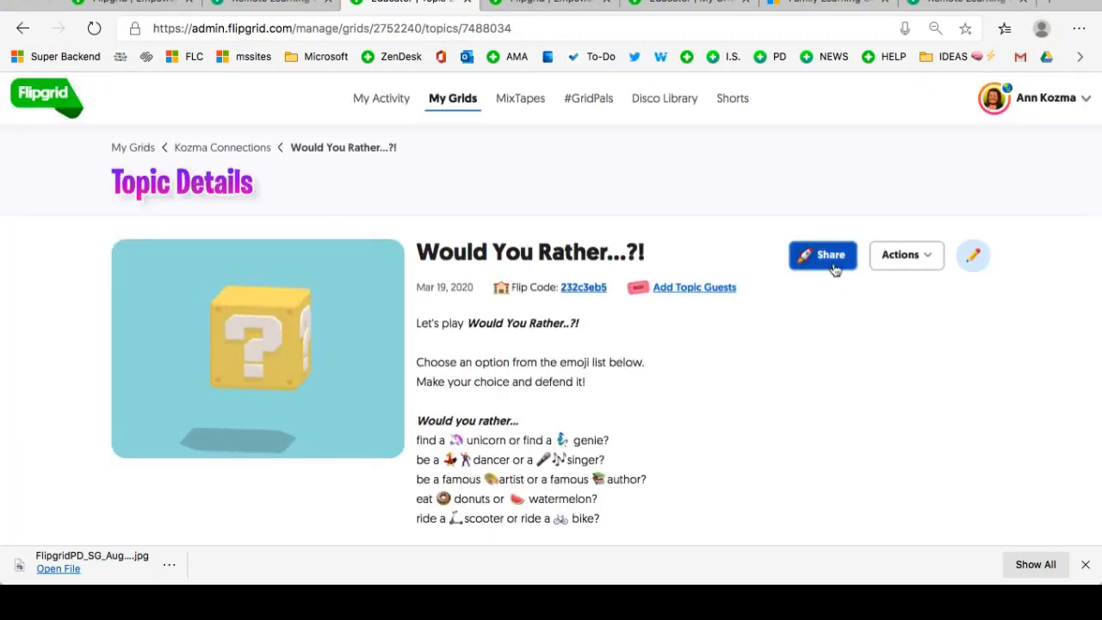
Step through the Disco Library's featured partners carousel.
{"action": "left_click", "coordinate": [690, 101]}
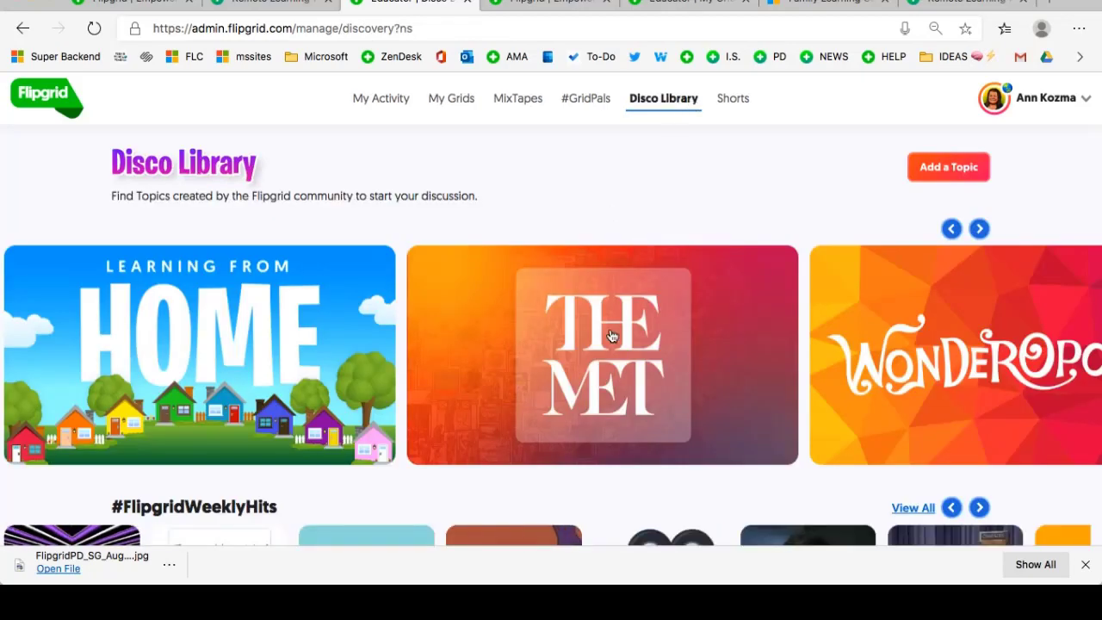
{"action": "left_click", "coordinate": [978, 228]}
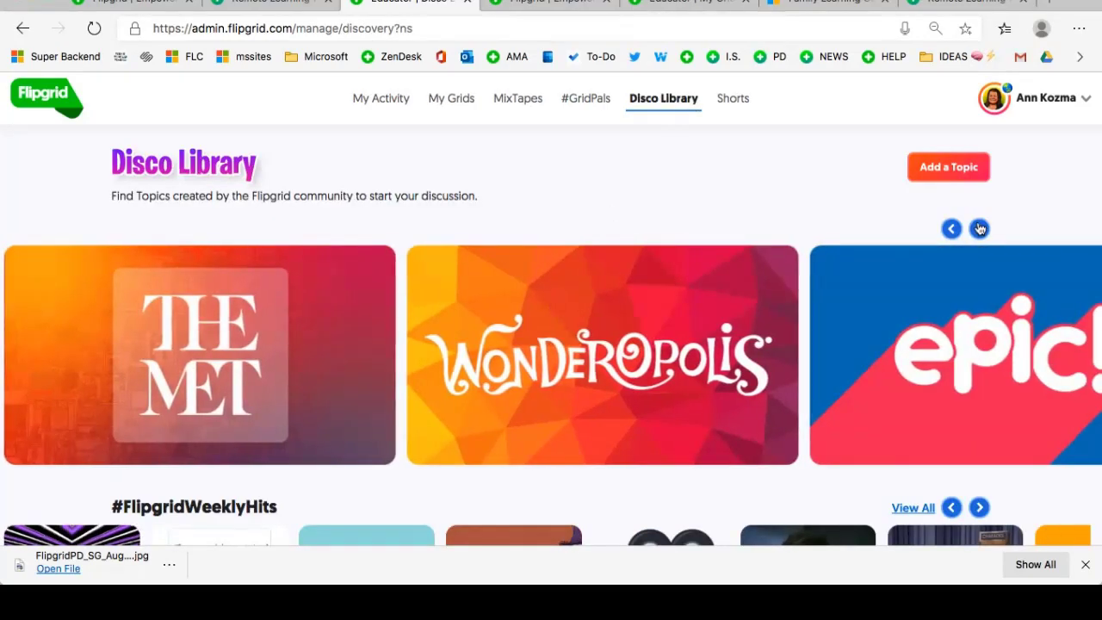
{"action": "left_click", "coordinate": [979, 229]}
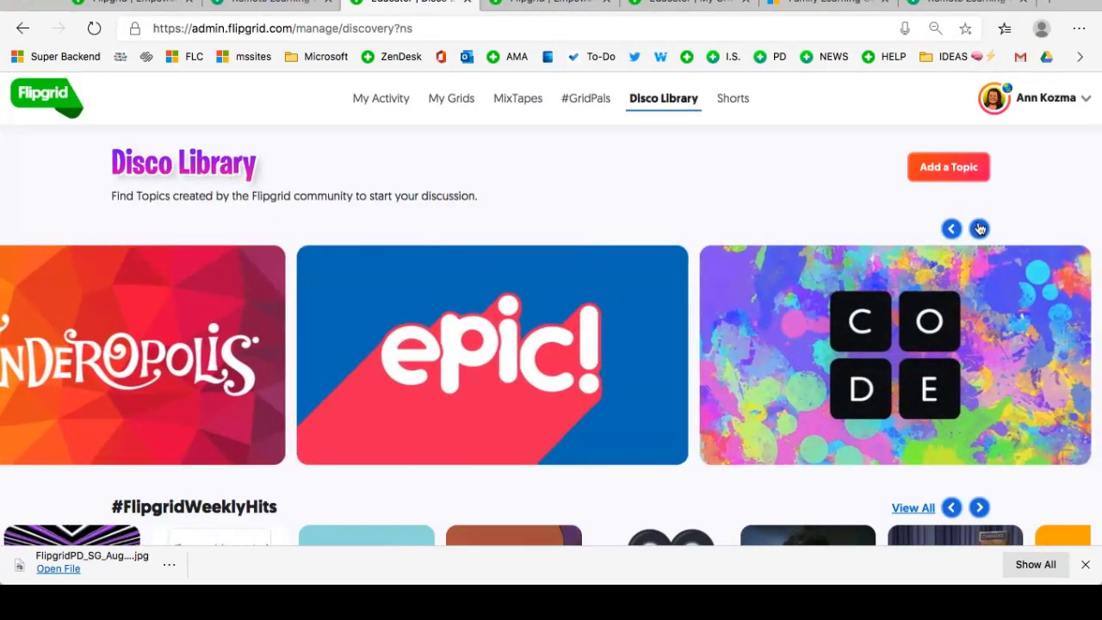
{"action": "left_click", "coordinate": [979, 228]}
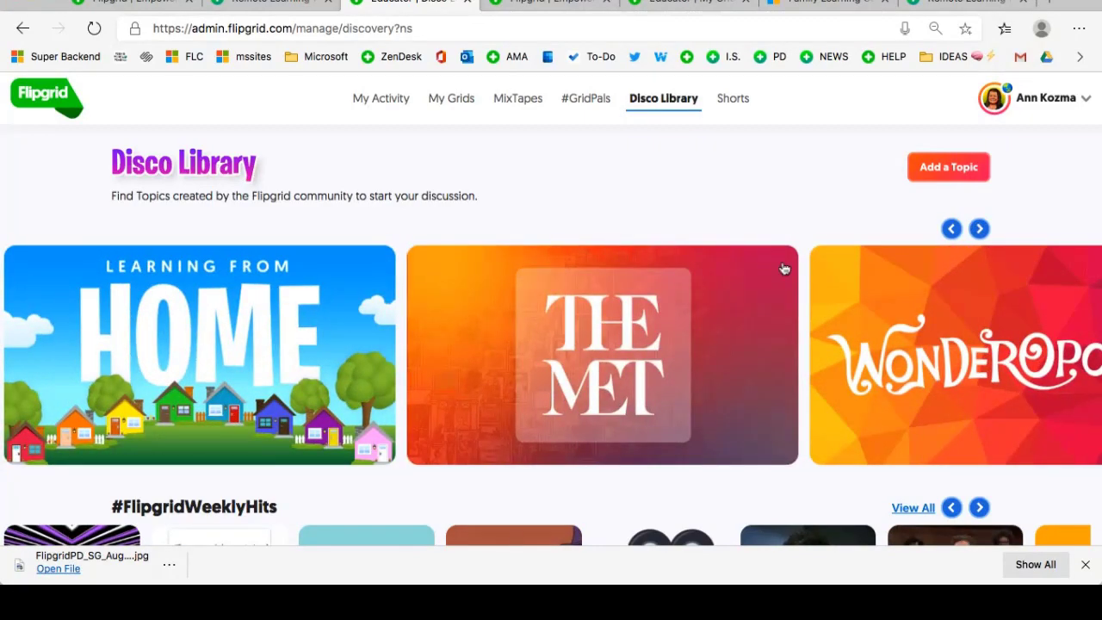
Scroll through the Featured Disco Playlists, then return to My Grids.
{"action": "scroll", "coordinate": [784, 269], "scroll_direction": "down", "scroll_amount": 5}
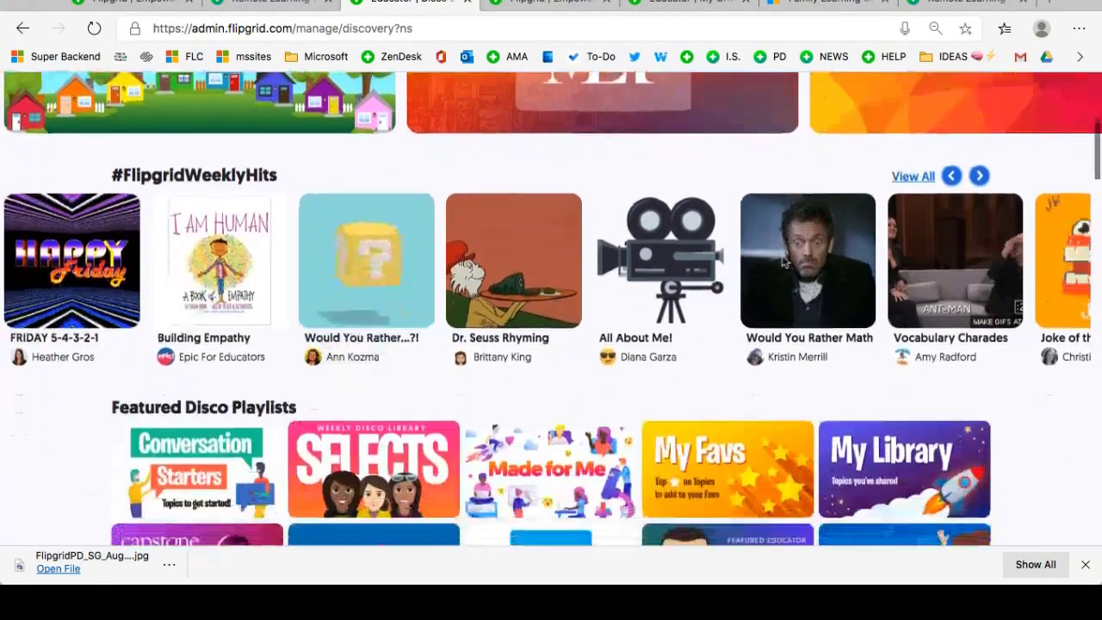
{"action": "scroll", "coordinate": [784, 252], "scroll_direction": "down", "scroll_amount": 3}
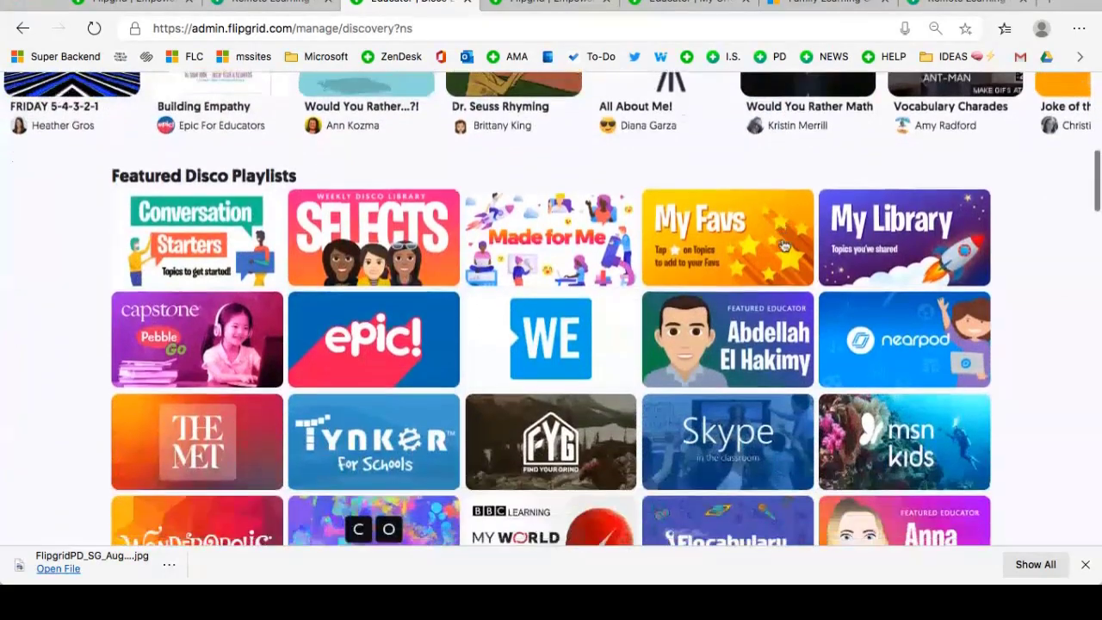
{"action": "scroll", "coordinate": [784, 246], "scroll_direction": "down", "scroll_amount": 1}
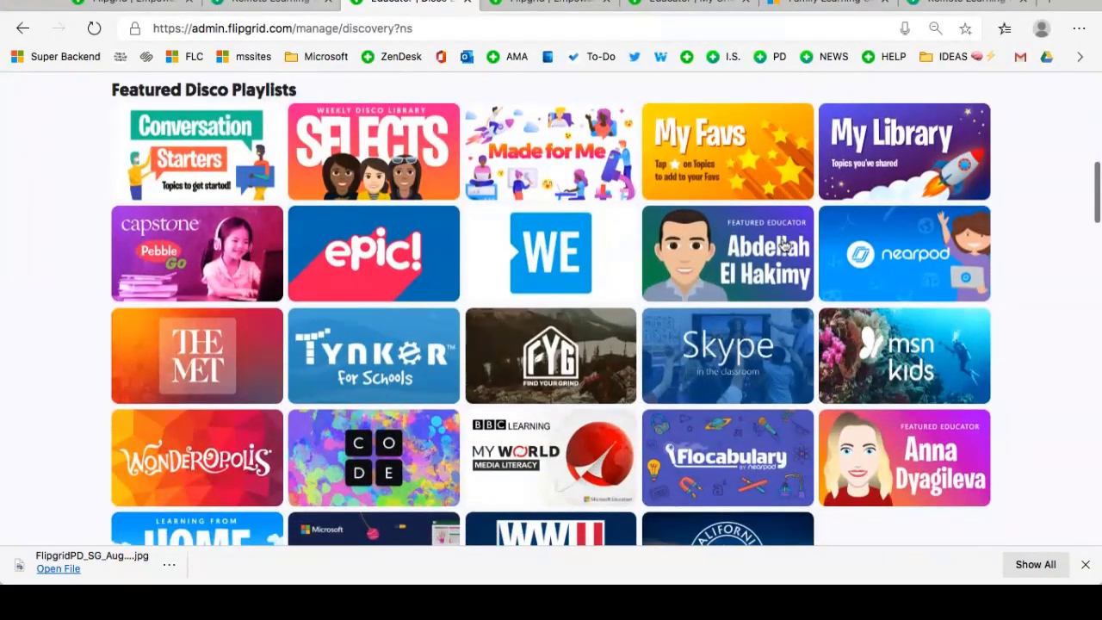
{"action": "scroll", "coordinate": [1044, 370], "scroll_direction": "down", "scroll_amount": 1}
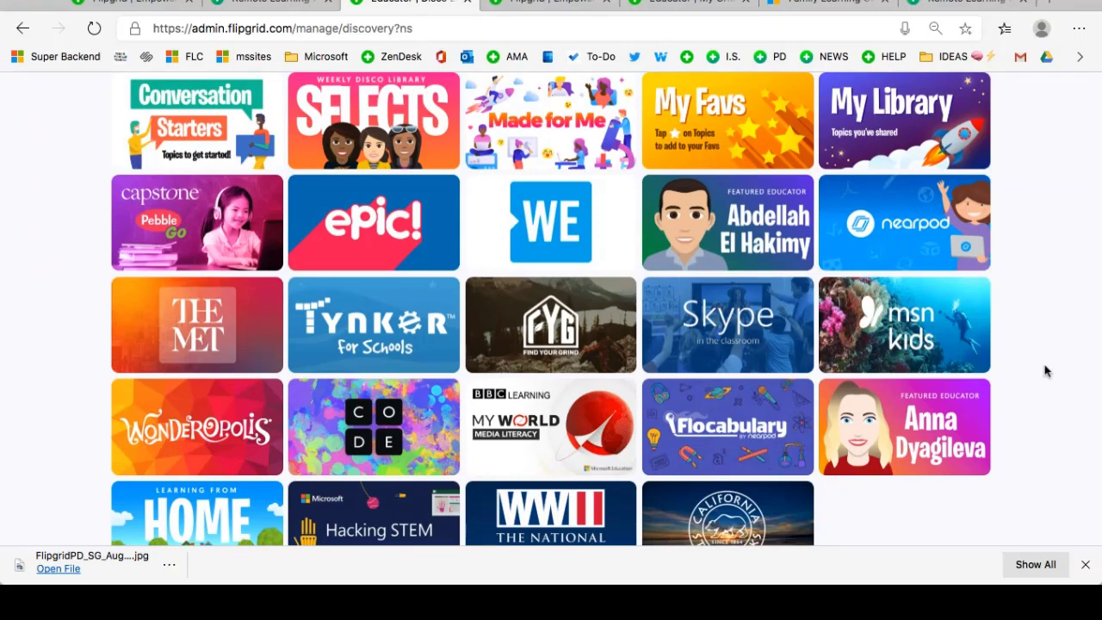
{"action": "scroll", "coordinate": [1033, 315], "scroll_direction": "up", "scroll_amount": 5}
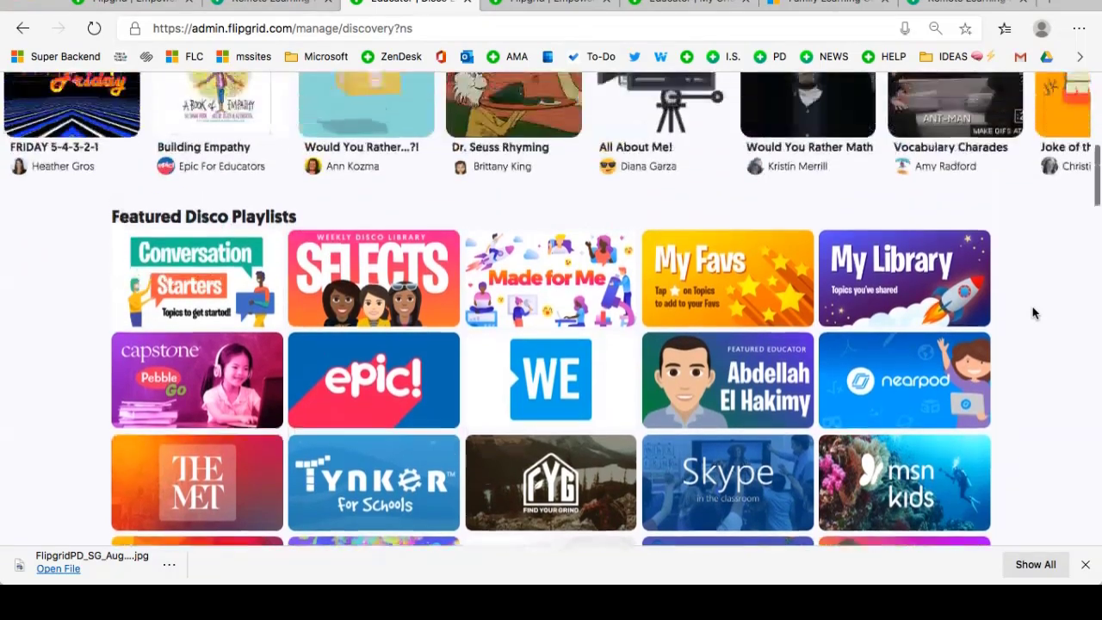
{"action": "scroll", "coordinate": [1033, 313], "scroll_direction": "up", "scroll_amount": 5}
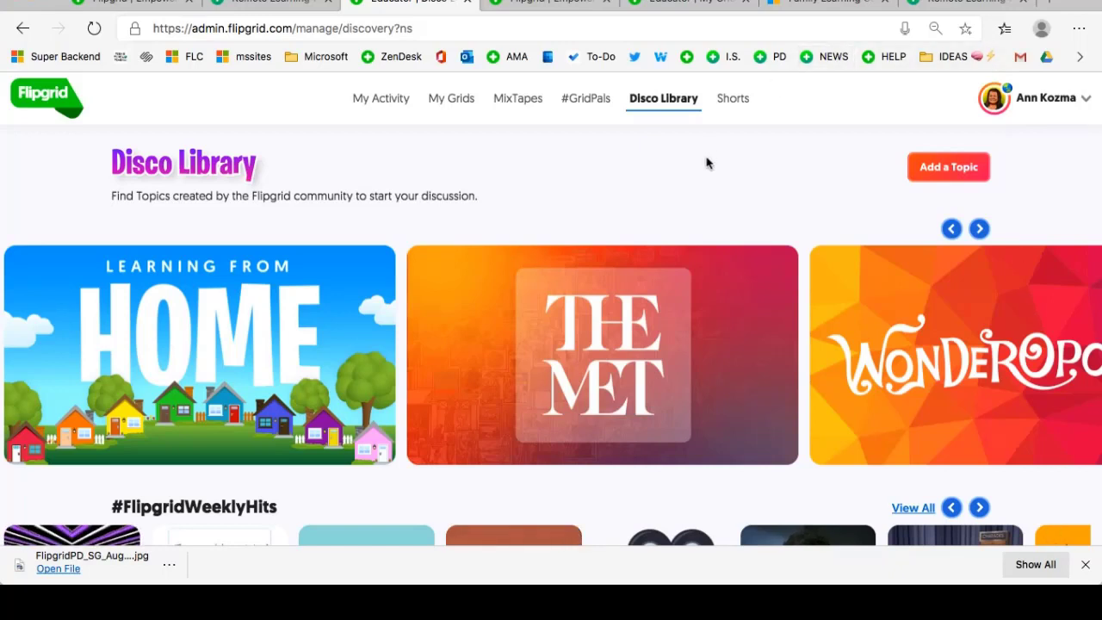
{"action": "left_click", "coordinate": [455, 104]}
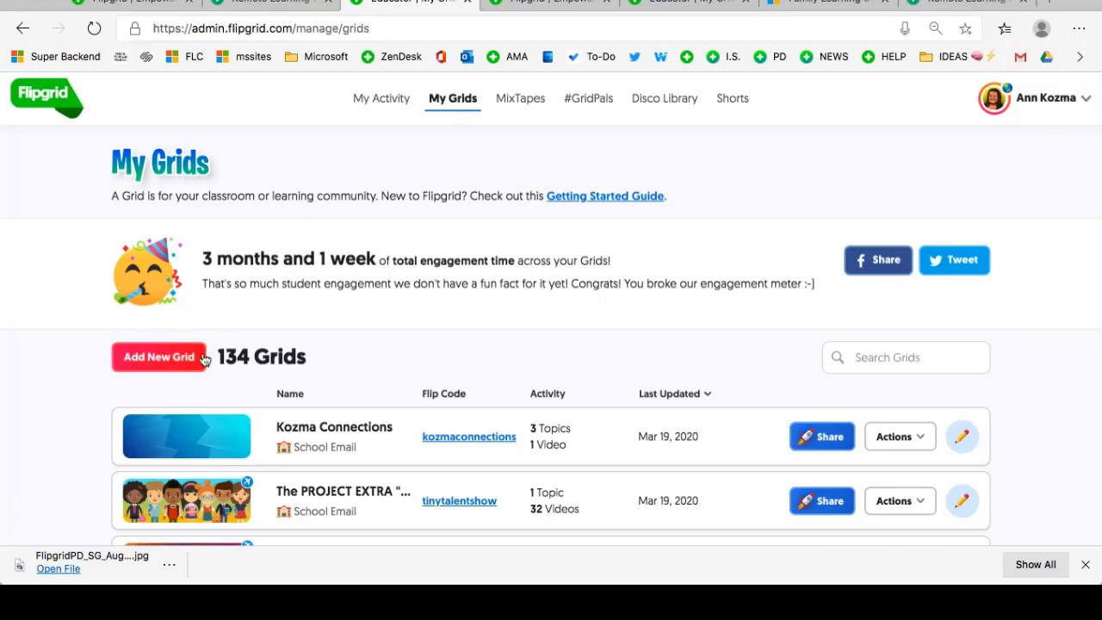
Show the Kozma Connections grid's share details and copy its join link.
{"action": "scroll", "coordinate": [202, 356], "scroll_direction": "down", "scroll_amount": 1}
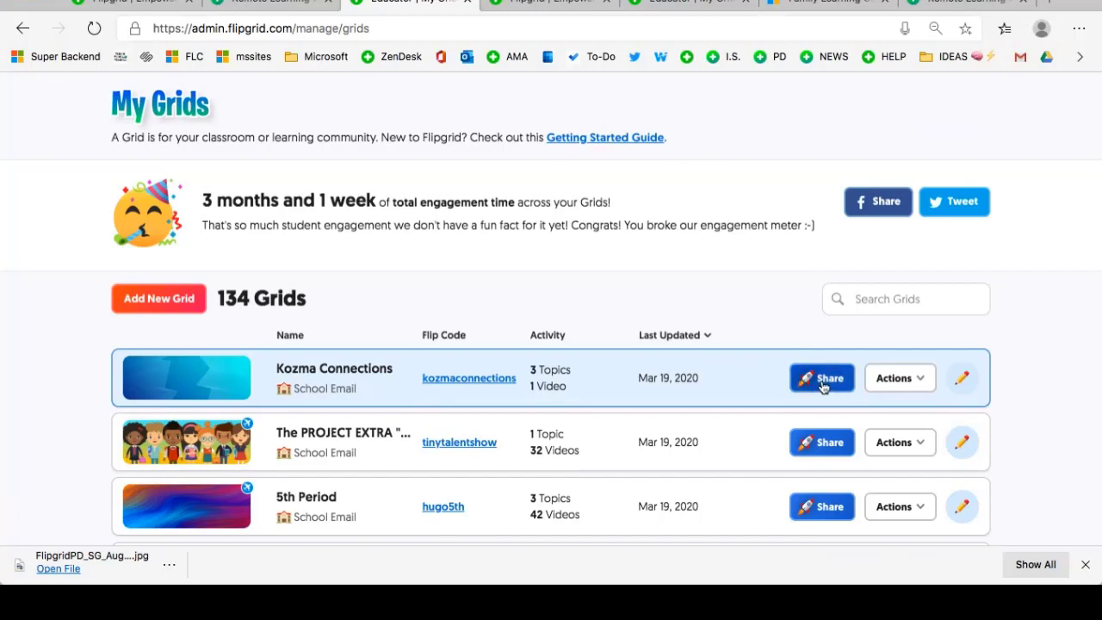
{"action": "left_click", "coordinate": [821, 379]}
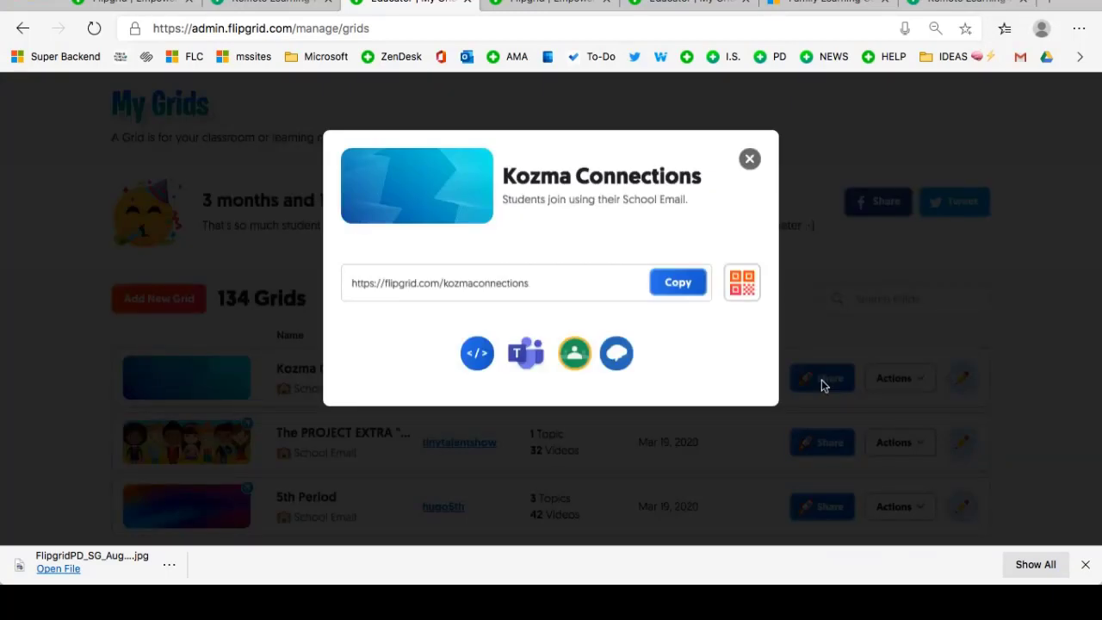
{"action": "left_click", "coordinate": [693, 287]}
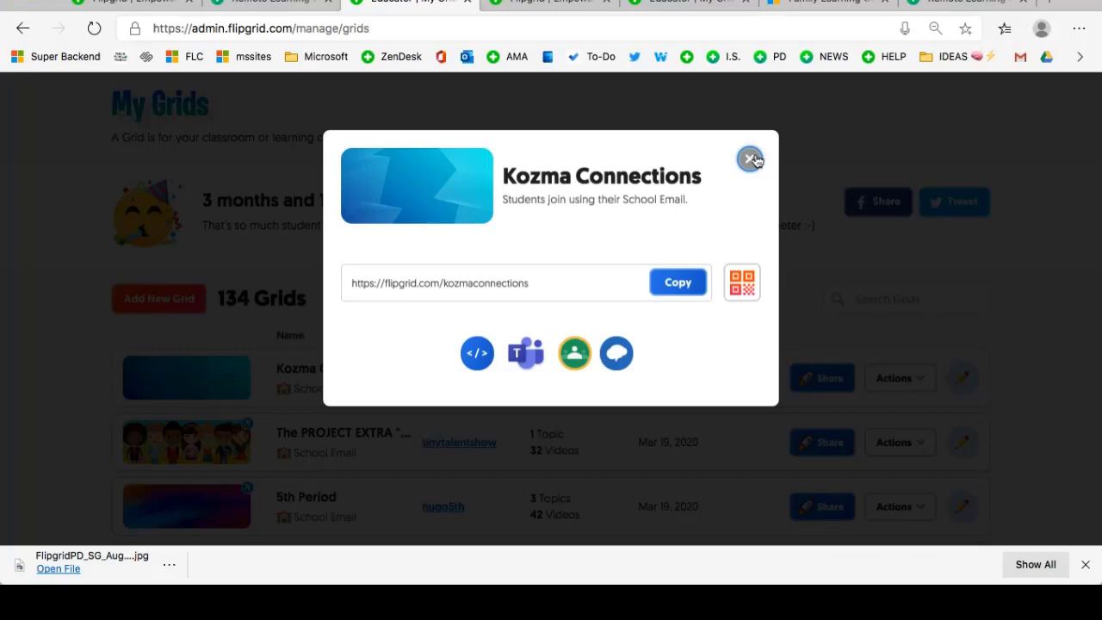
Close the share details and go to the Flipgrid homepage tab.
{"action": "left_click", "coordinate": [751, 159]}
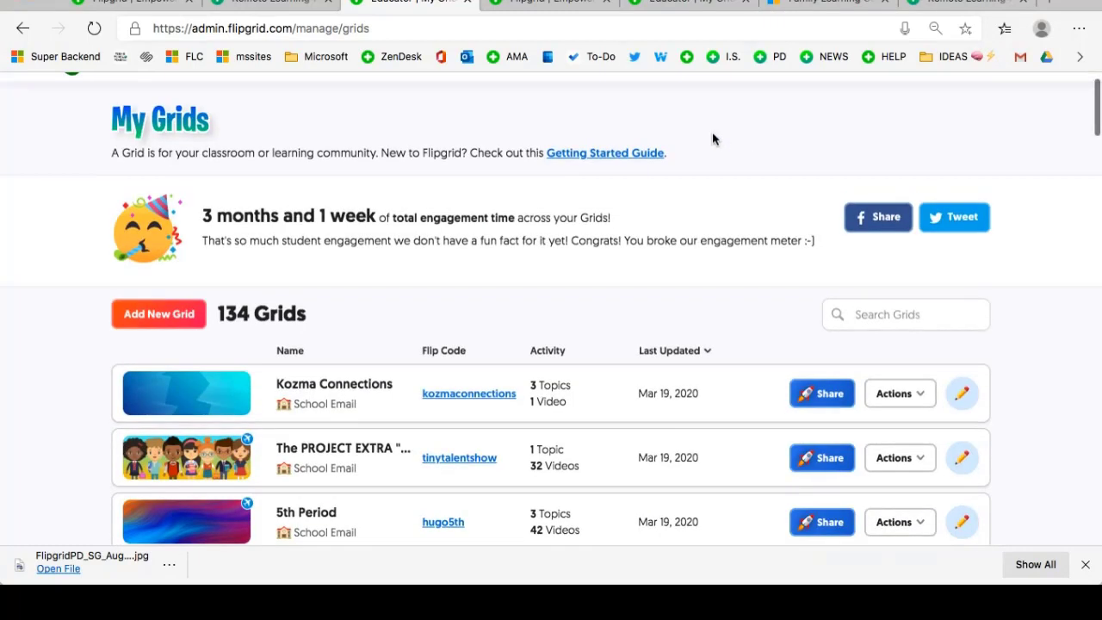
{"action": "scroll", "coordinate": [712, 134], "scroll_direction": "up", "scroll_amount": 1}
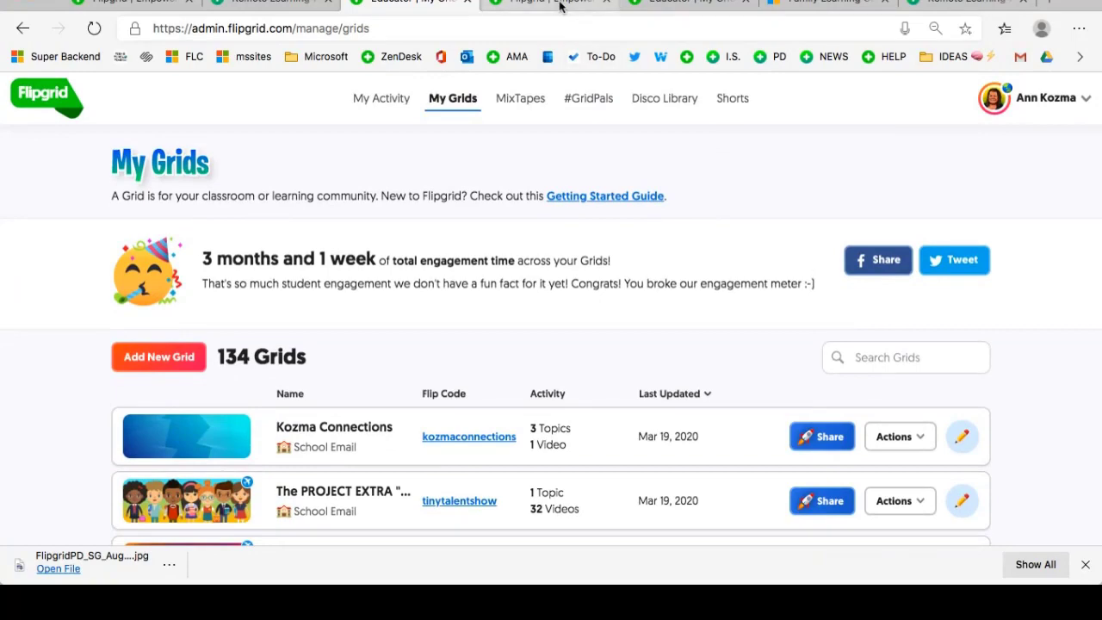
{"action": "left_click", "coordinate": [559, 5]}
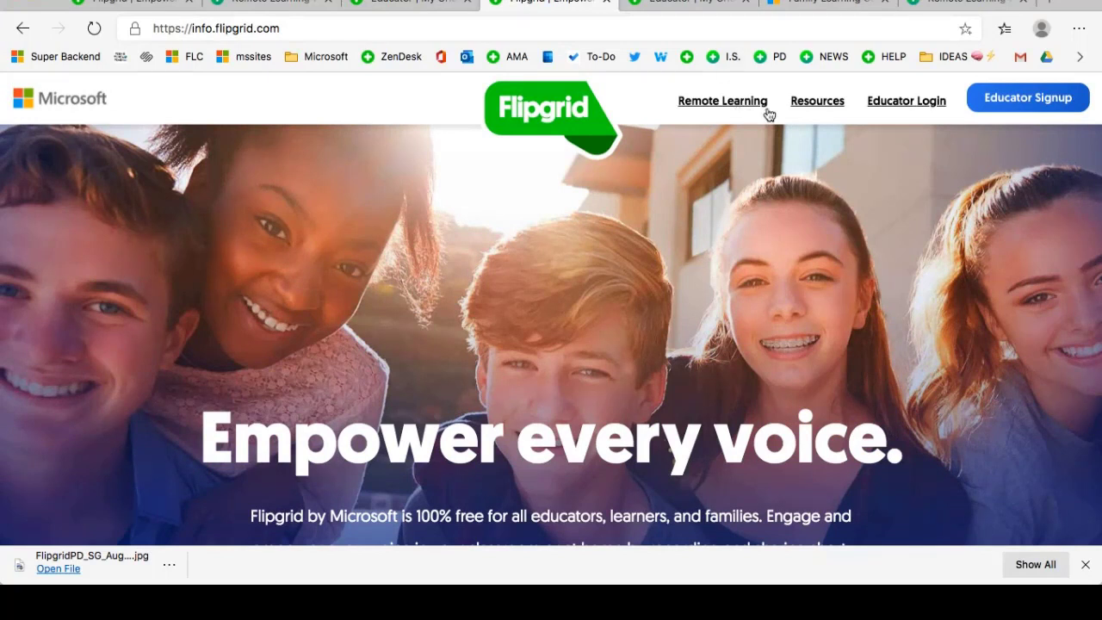
Open Resources and scroll past the Getting Started guides to Additional Resources.
{"action": "left_click", "coordinate": [820, 104]}
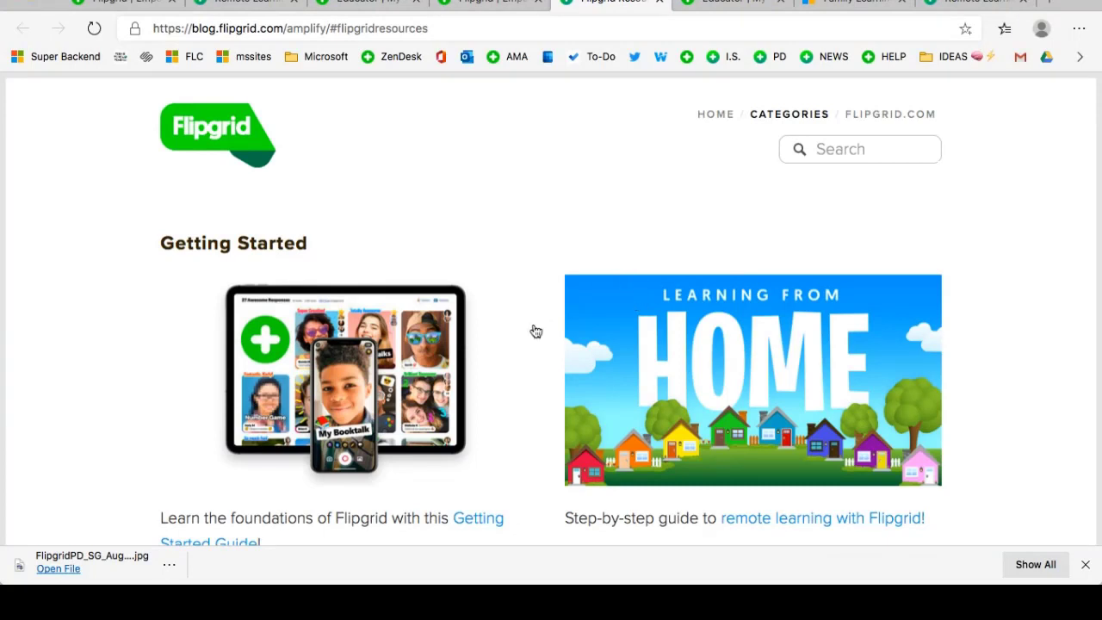
{"action": "scroll", "coordinate": [535, 345], "scroll_direction": "down", "scroll_amount": 2}
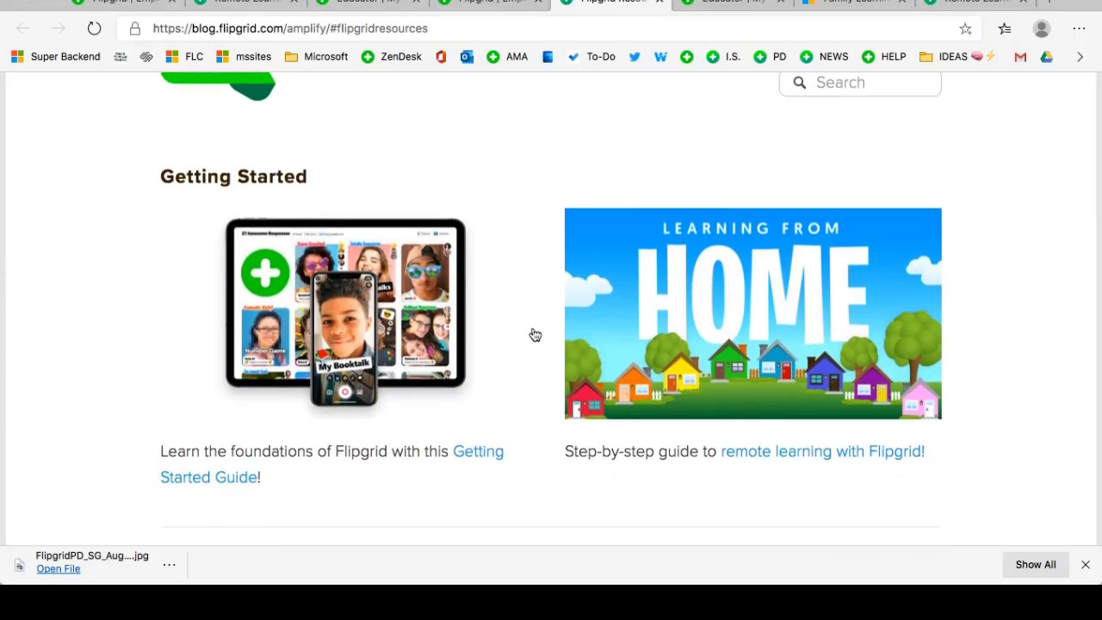
{"action": "scroll", "coordinate": [535, 335], "scroll_direction": "down", "scroll_amount": 1}
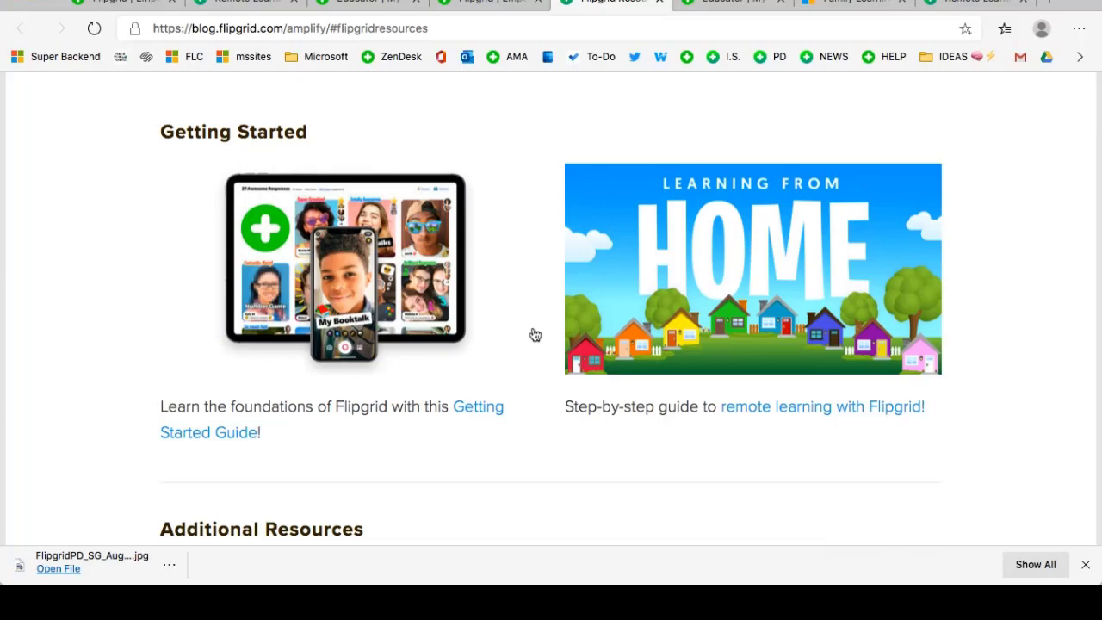
{"action": "scroll", "coordinate": [534, 335], "scroll_direction": "down", "scroll_amount": 5}
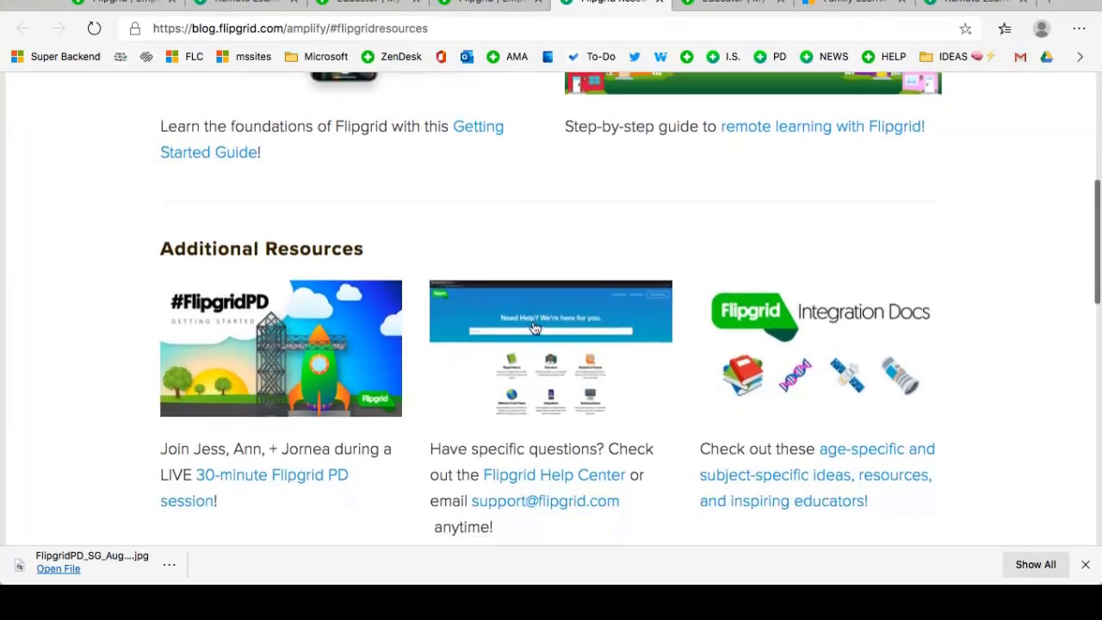
{"action": "scroll", "coordinate": [535, 328], "scroll_direction": "down", "scroll_amount": 2}
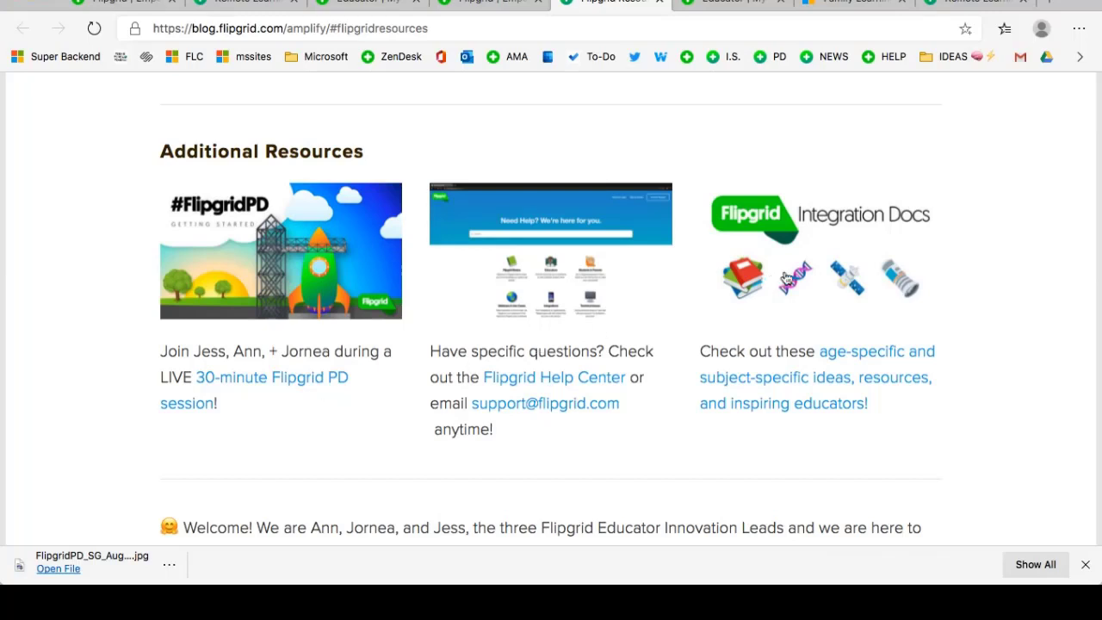
Open the Integration Docs and scroll through its ideas by subject and grade level.
{"action": "left_click", "coordinate": [832, 286]}
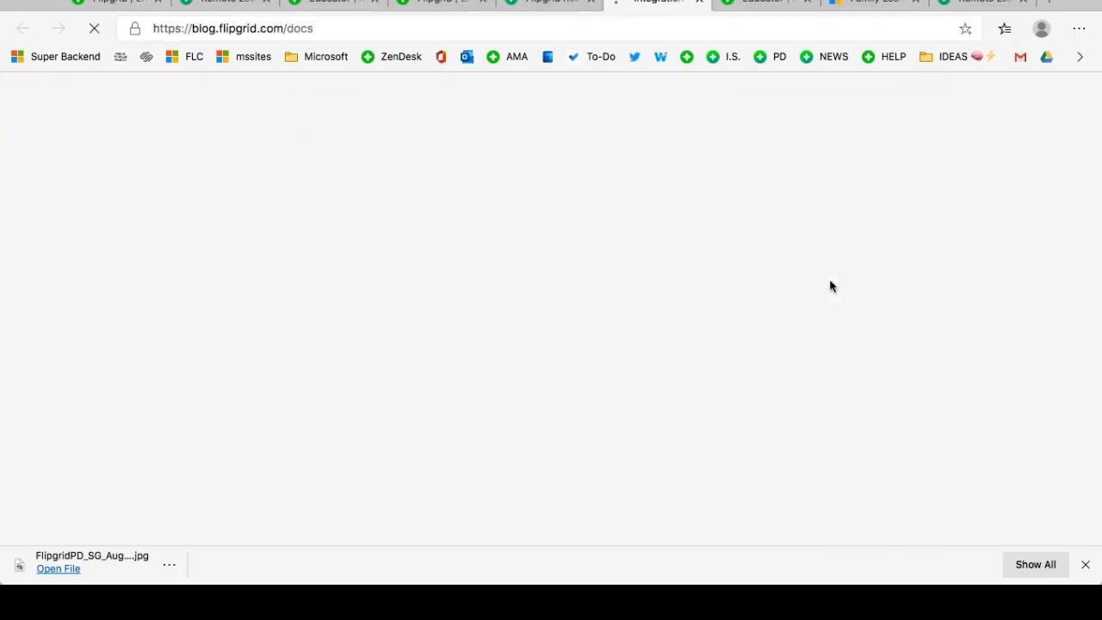
{"action": "scroll", "coordinate": [829, 278], "scroll_direction": "down", "scroll_amount": 5}
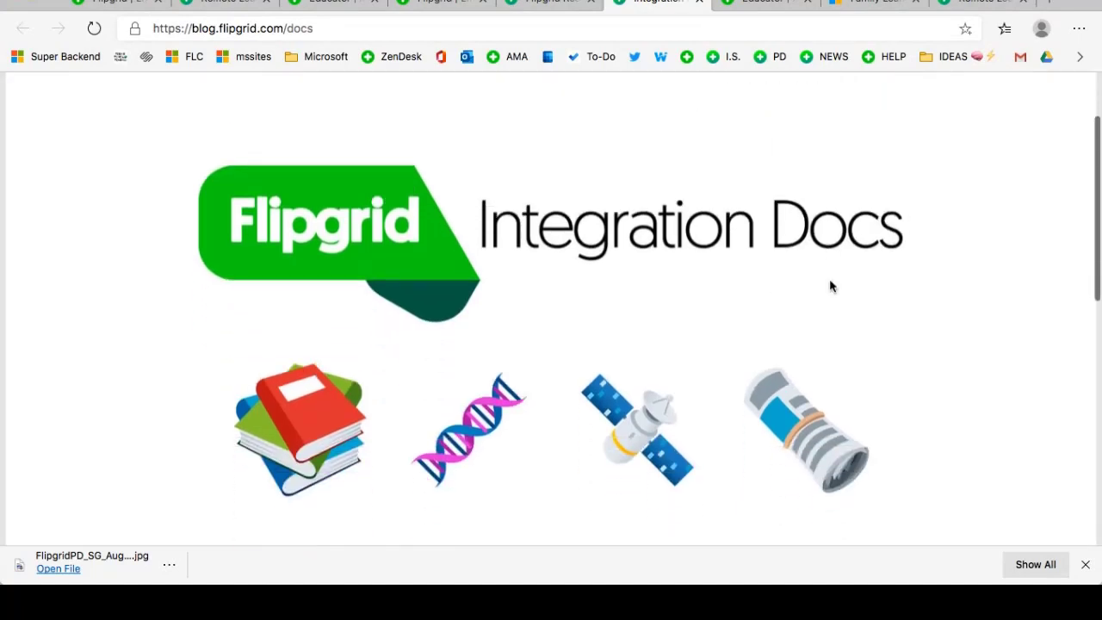
{"action": "scroll", "coordinate": [831, 273], "scroll_direction": "down", "scroll_amount": 5}
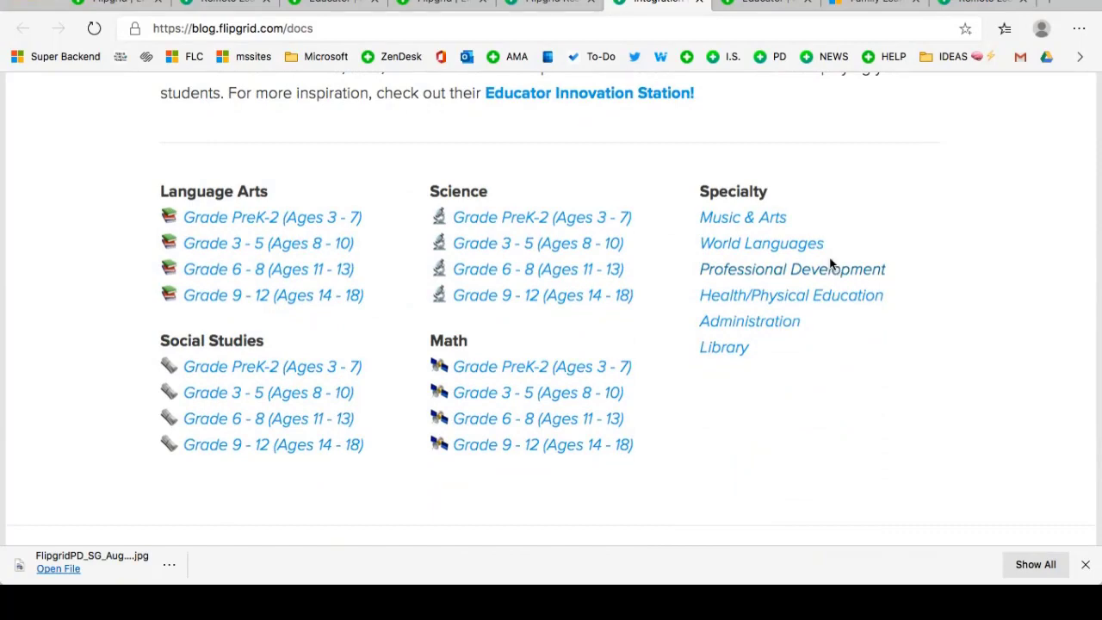
{"action": "left_click", "coordinate": [870, 3]}
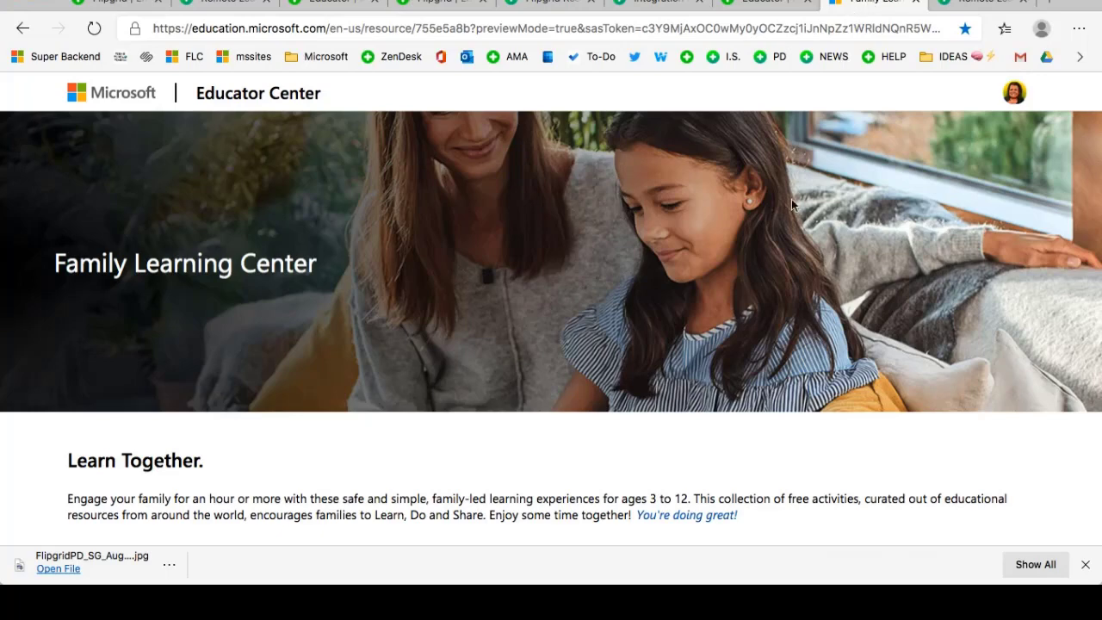
Scroll through the Family Learning Center's Activities by Age and Activities lists, then back up.
{"action": "scroll", "coordinate": [694, 345], "scroll_direction": "down", "scroll_amount": 4}
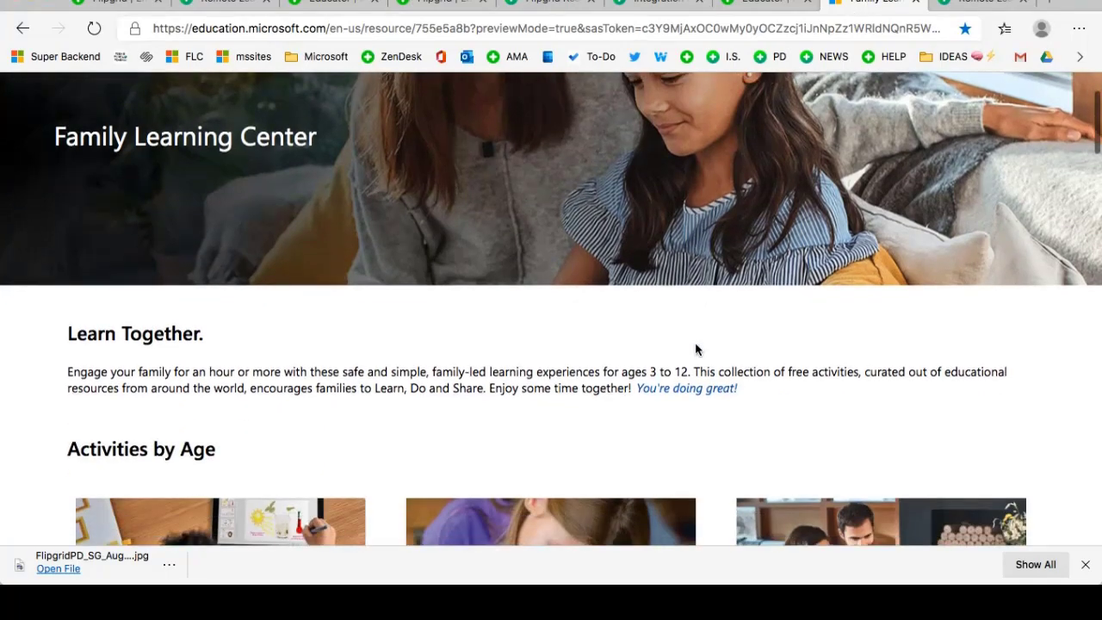
{"action": "scroll", "coordinate": [697, 347], "scroll_direction": "down", "scroll_amount": 2}
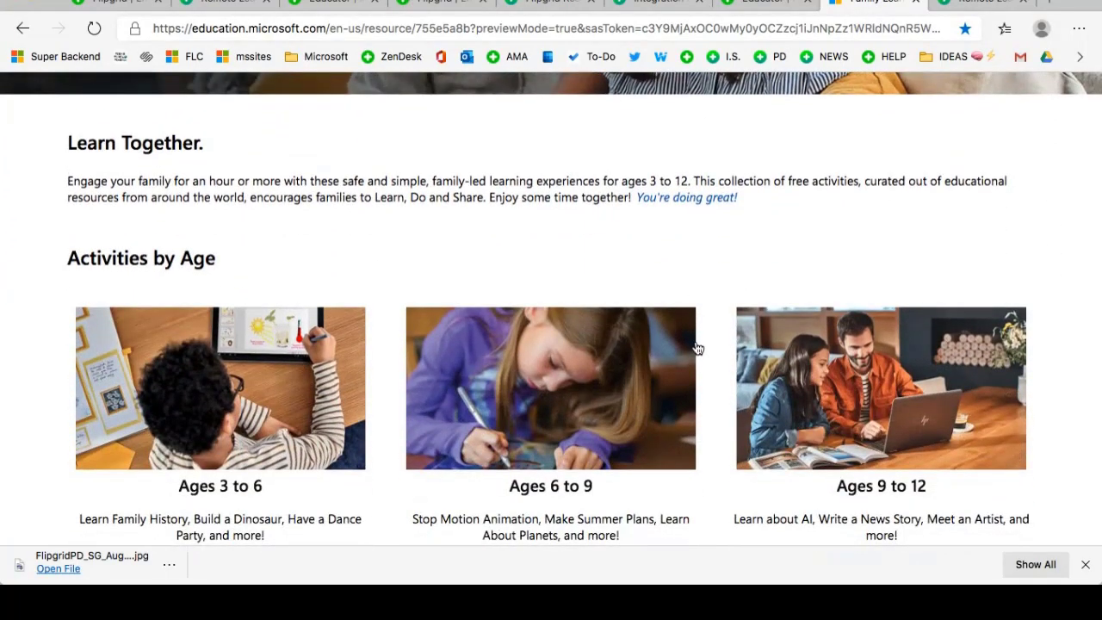
{"action": "scroll", "coordinate": [698, 336], "scroll_direction": "down", "scroll_amount": 5}
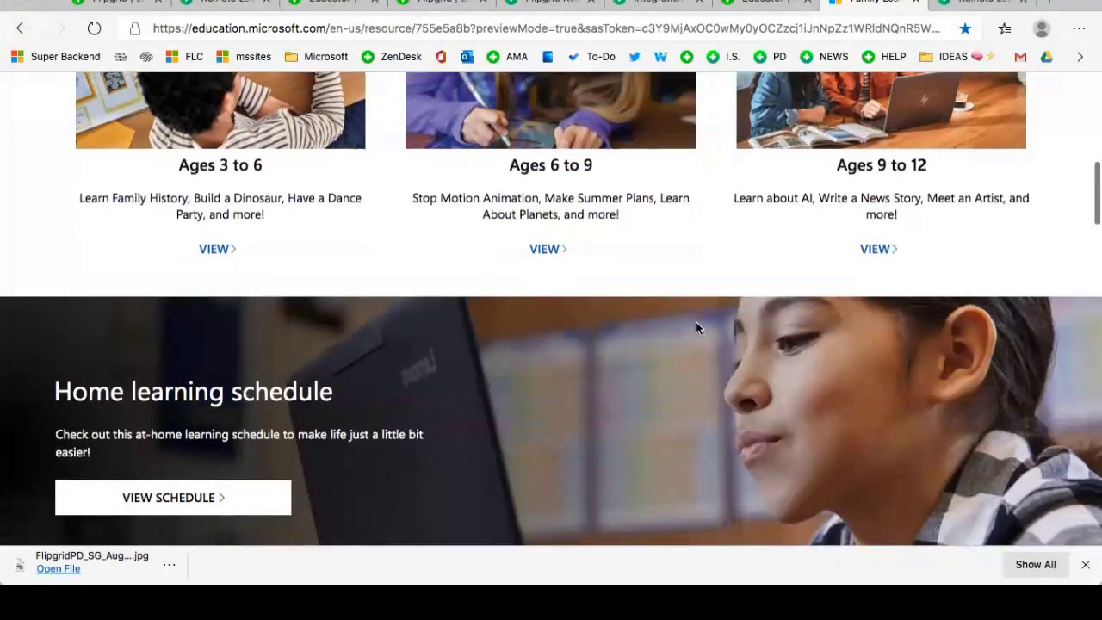
{"action": "scroll", "coordinate": [697, 328], "scroll_direction": "down", "scroll_amount": 1}
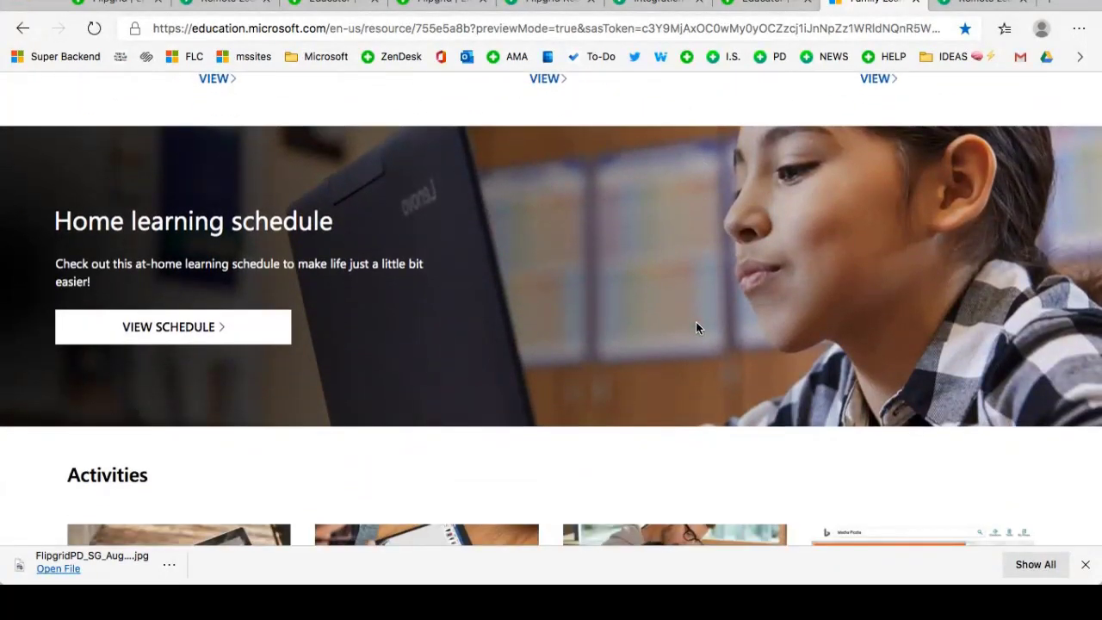
{"action": "scroll", "coordinate": [603, 457], "scroll_direction": "down", "scroll_amount": 1}
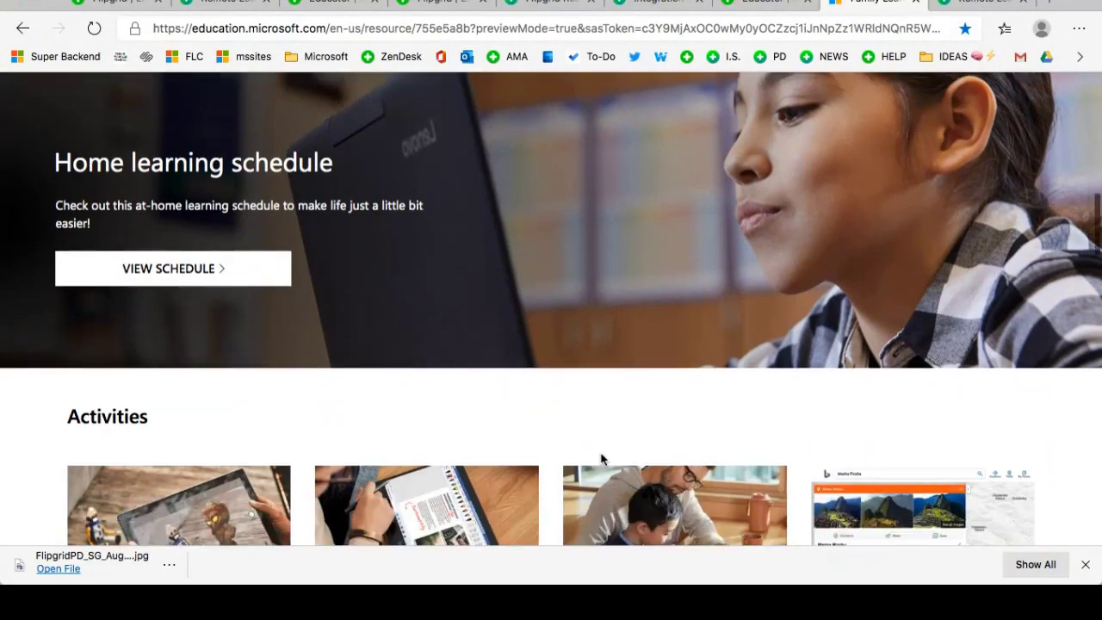
{"action": "scroll", "coordinate": [603, 448], "scroll_direction": "down", "scroll_amount": 3}
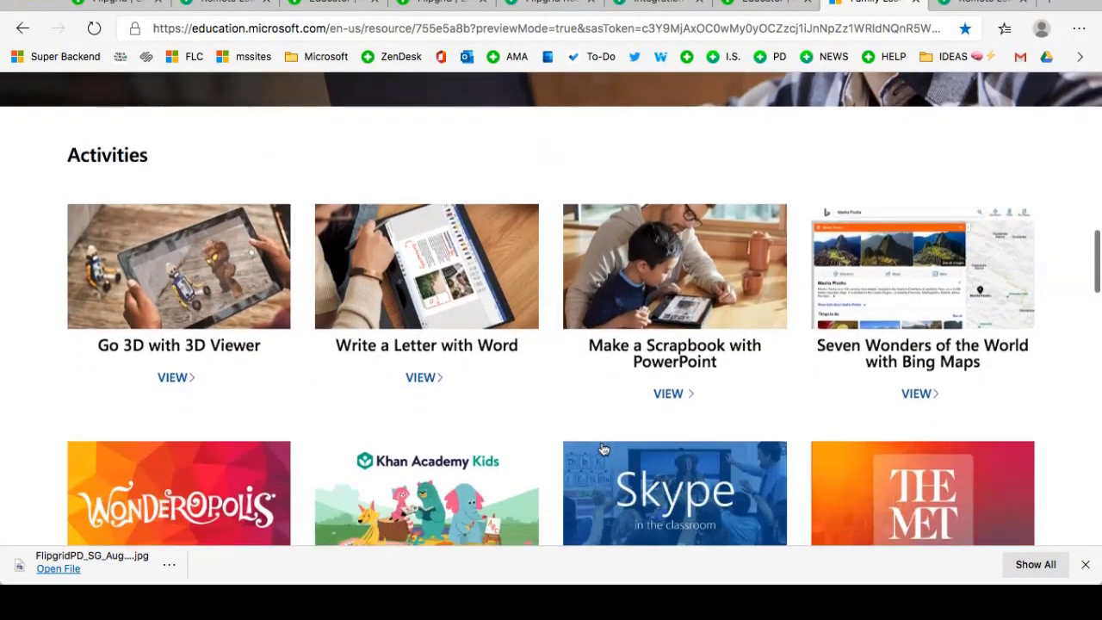
{"action": "scroll", "coordinate": [603, 448], "scroll_direction": "down", "scroll_amount": 3}
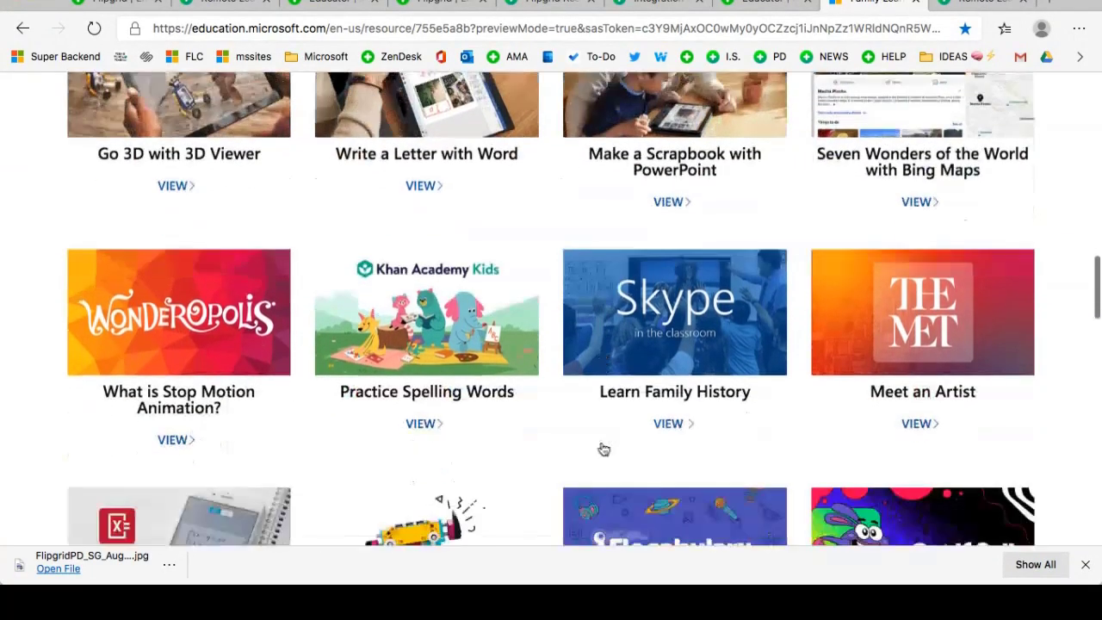
{"action": "scroll", "coordinate": [602, 447], "scroll_direction": "down", "scroll_amount": 1}
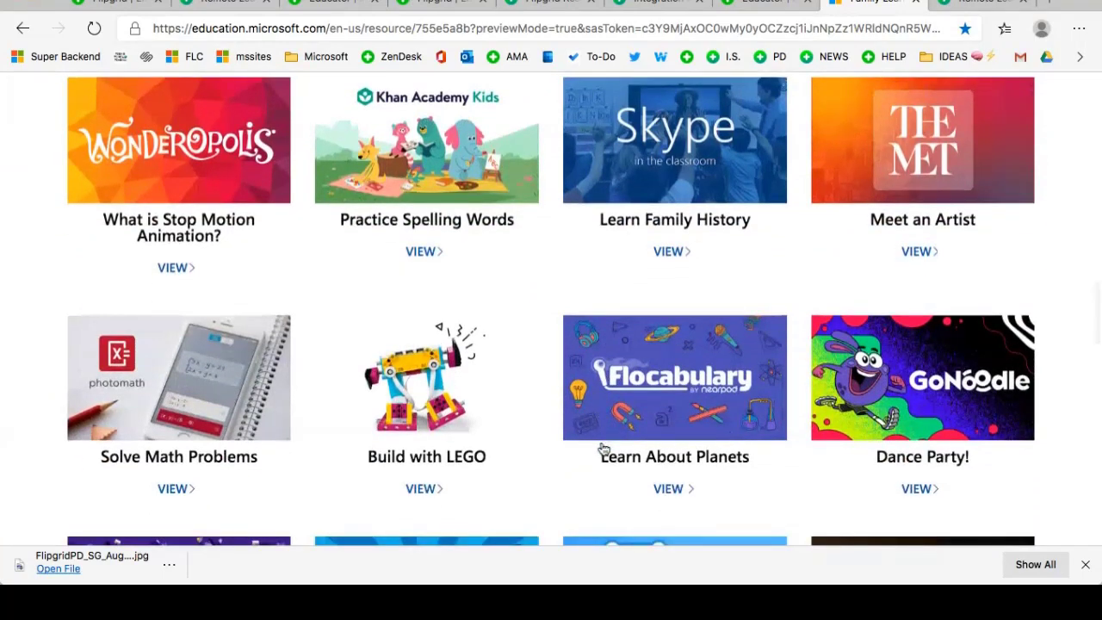
{"action": "scroll", "coordinate": [603, 448], "scroll_direction": "down", "scroll_amount": 2}
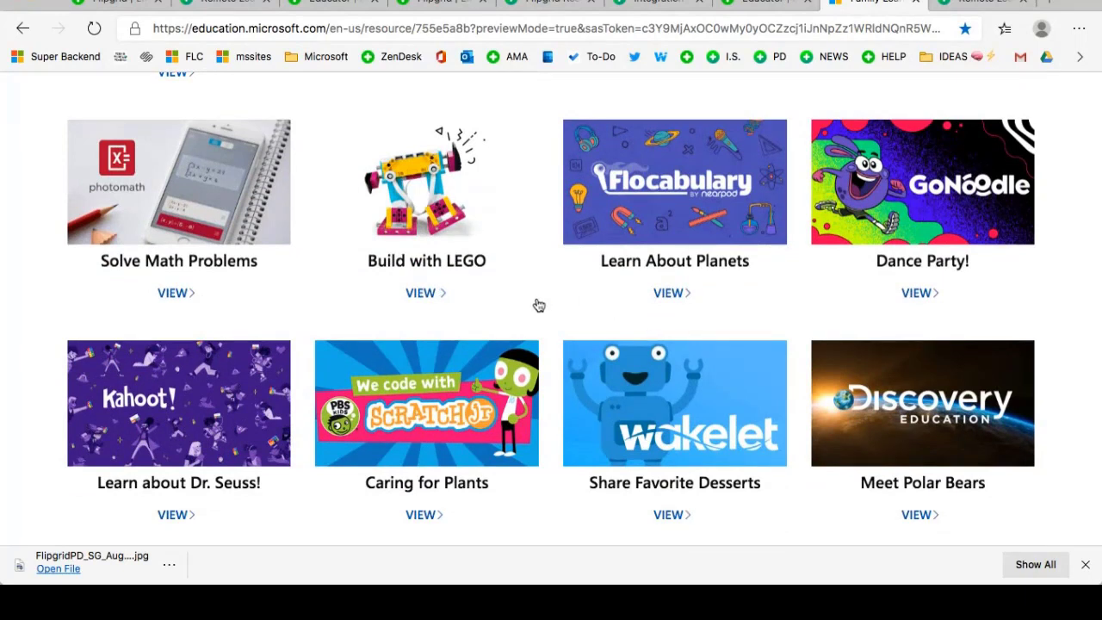
{"action": "scroll", "coordinate": [539, 305], "scroll_direction": "down", "scroll_amount": 4}
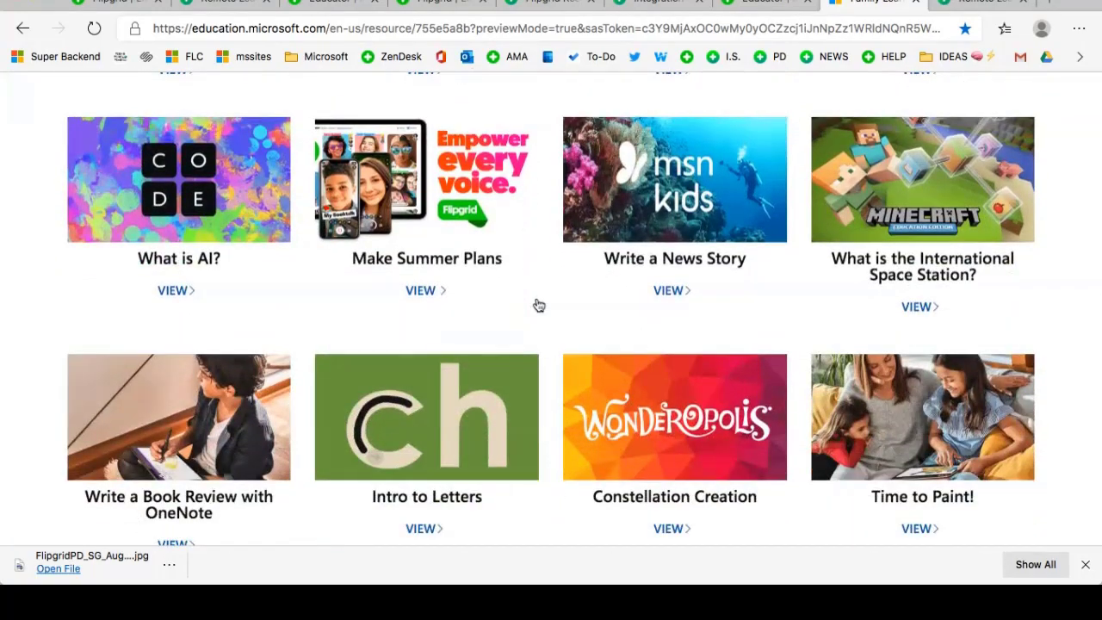
{"action": "scroll", "coordinate": [539, 306], "scroll_direction": "up", "scroll_amount": 5}
{"action": "scroll", "coordinate": [537, 304], "scroll_direction": "up", "scroll_amount": 7}
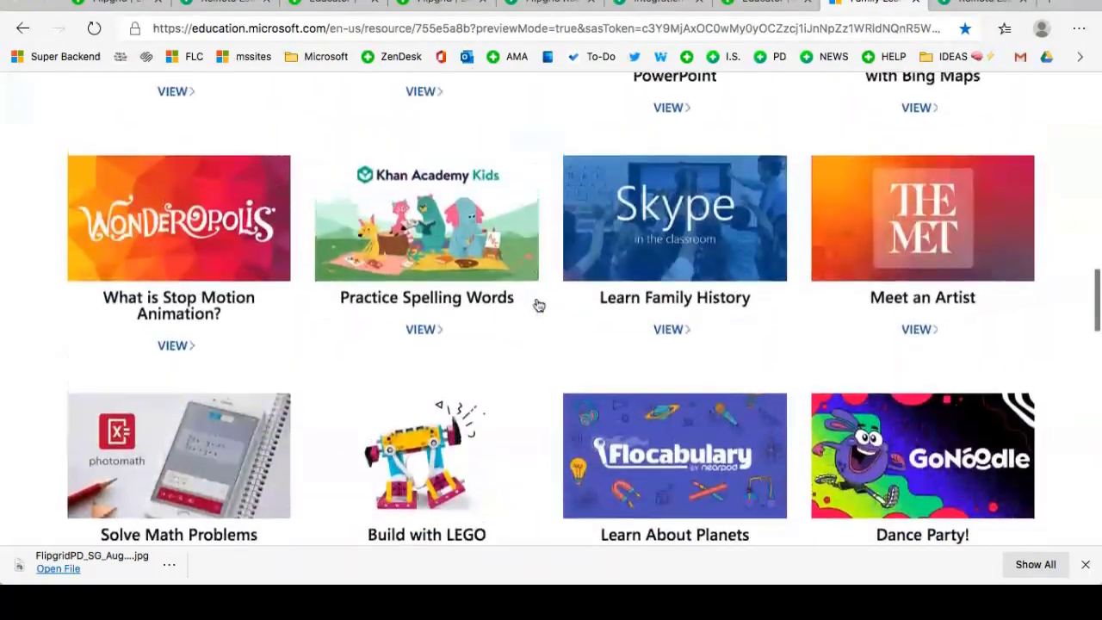
{"action": "scroll", "coordinate": [538, 303], "scroll_direction": "up", "scroll_amount": 10}
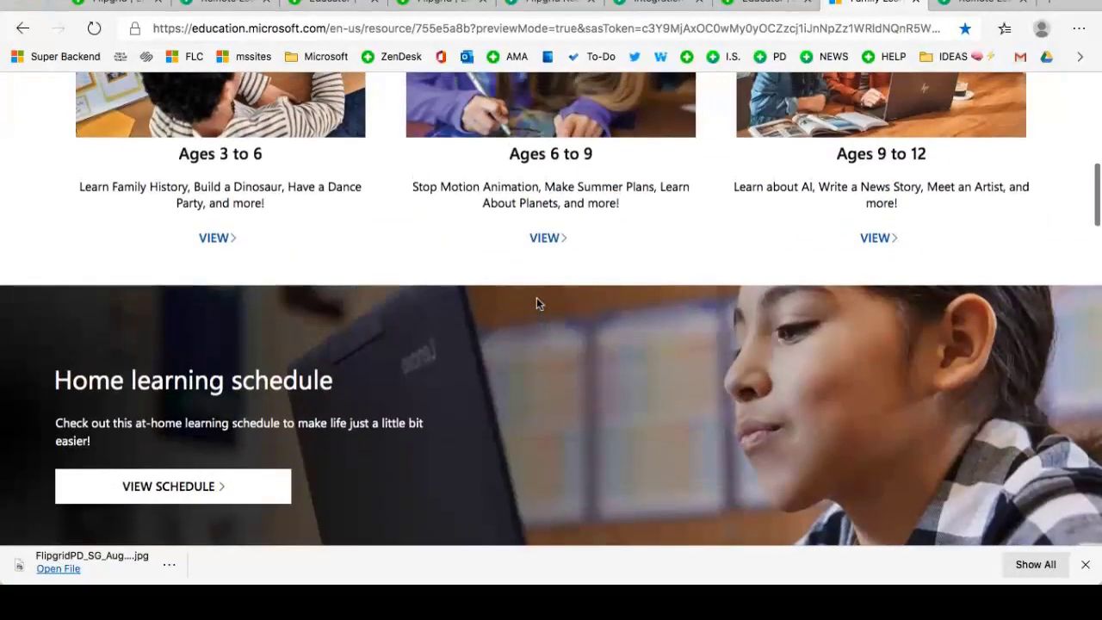
{"action": "scroll", "coordinate": [537, 303], "scroll_direction": "up", "scroll_amount": 2}
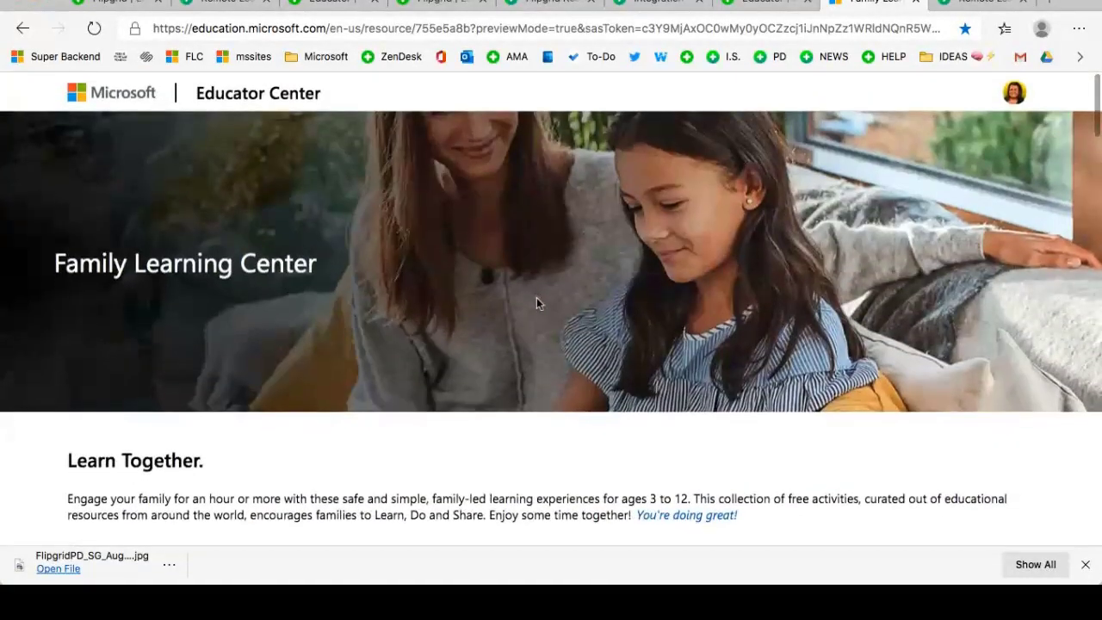